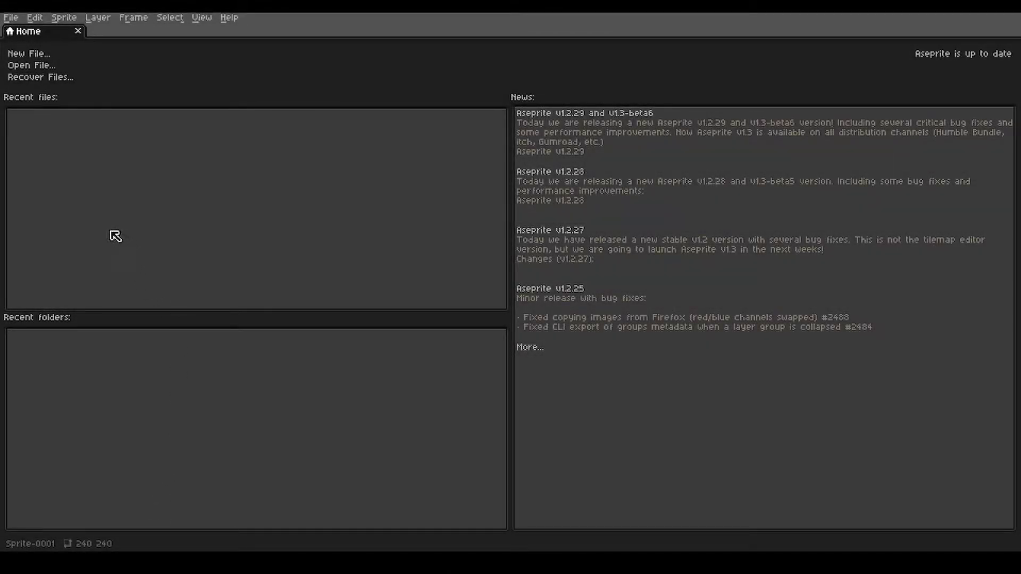
Create a new 240 × 240 px sprite in RGBA colour mode with a transparent background
{"action": "left_click", "coordinate": [31, 55]}
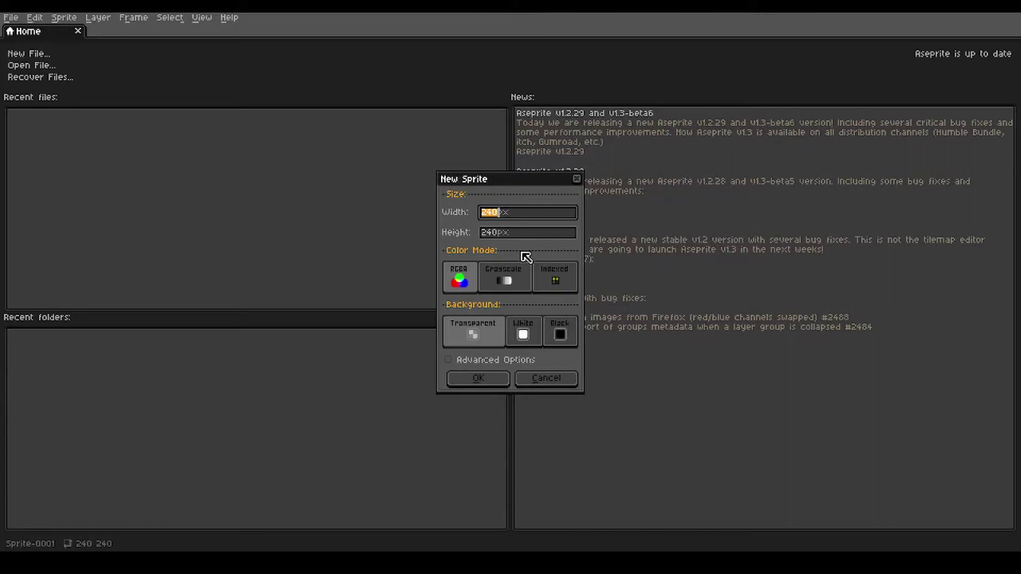
{"action": "left_click", "coordinate": [478, 379]}
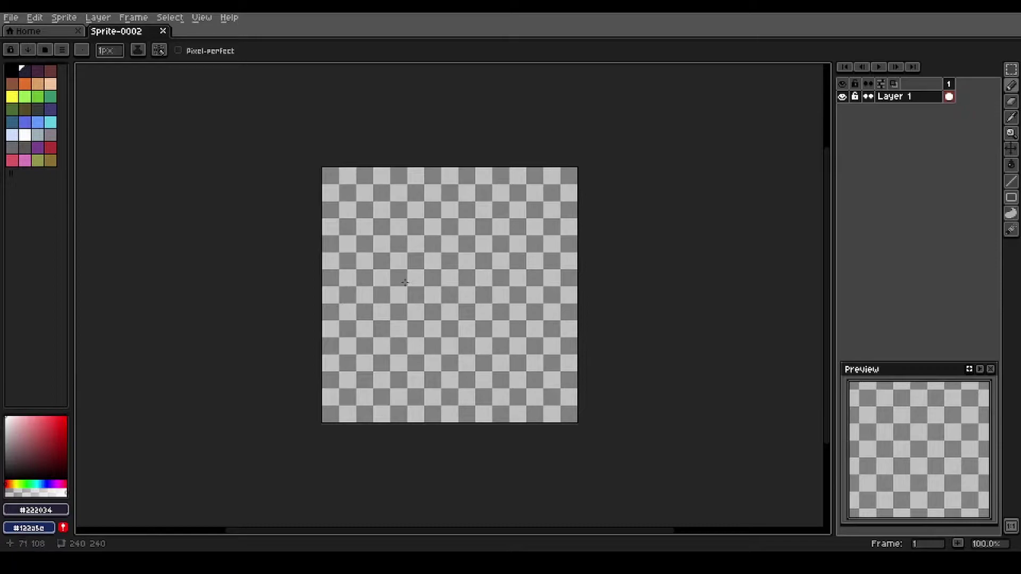
{"action": "scroll", "coordinate": [436, 266], "scroll_direction": "up", "scroll_amount": 1}
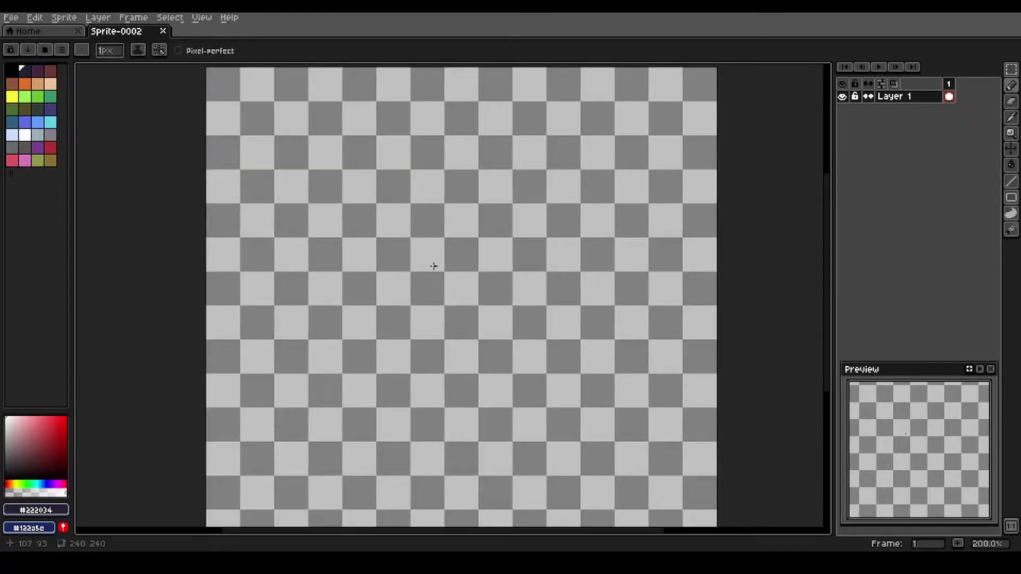
Load the borkfest-32x.png palette into the sprite
{"action": "left_click", "coordinate": [62, 51]}
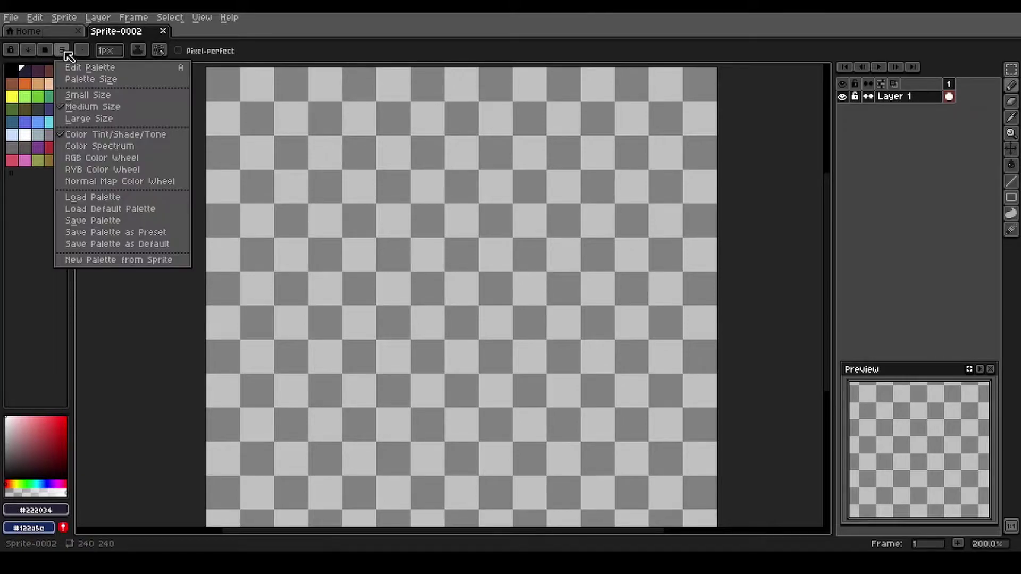
{"action": "left_click", "coordinate": [79, 200]}
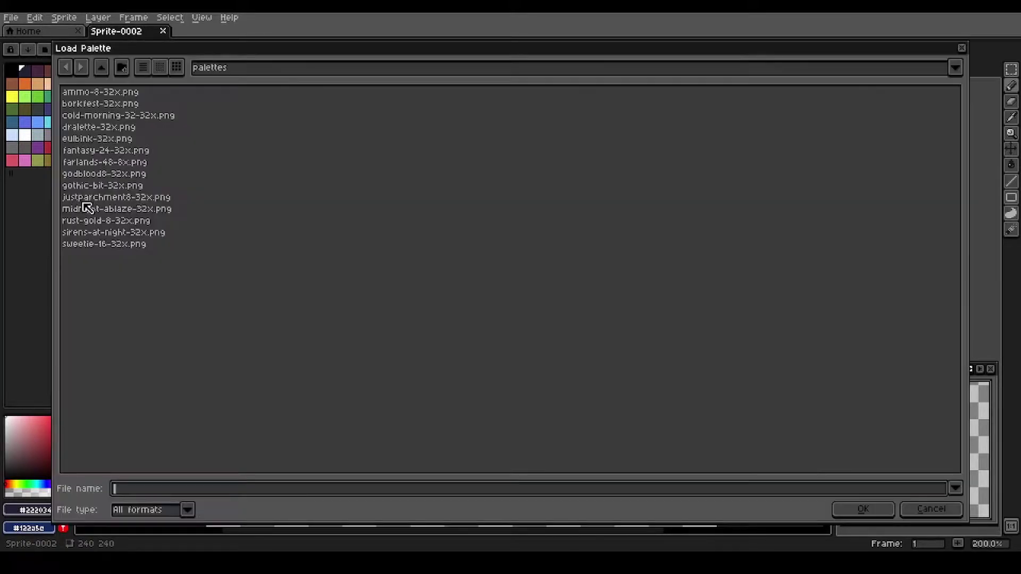
{"action": "left_click", "coordinate": [99, 104]}
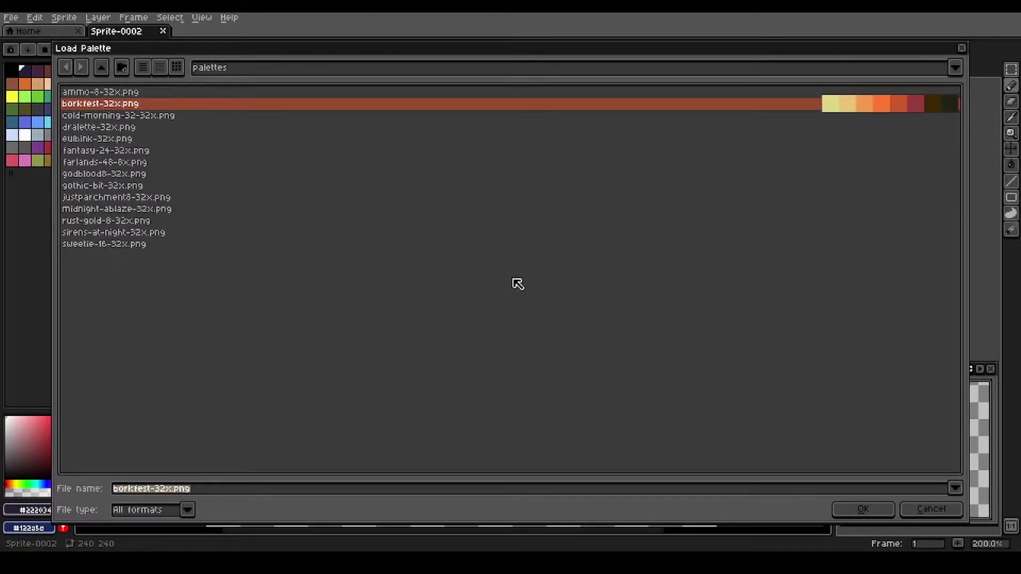
{"action": "left_click", "coordinate": [863, 510]}
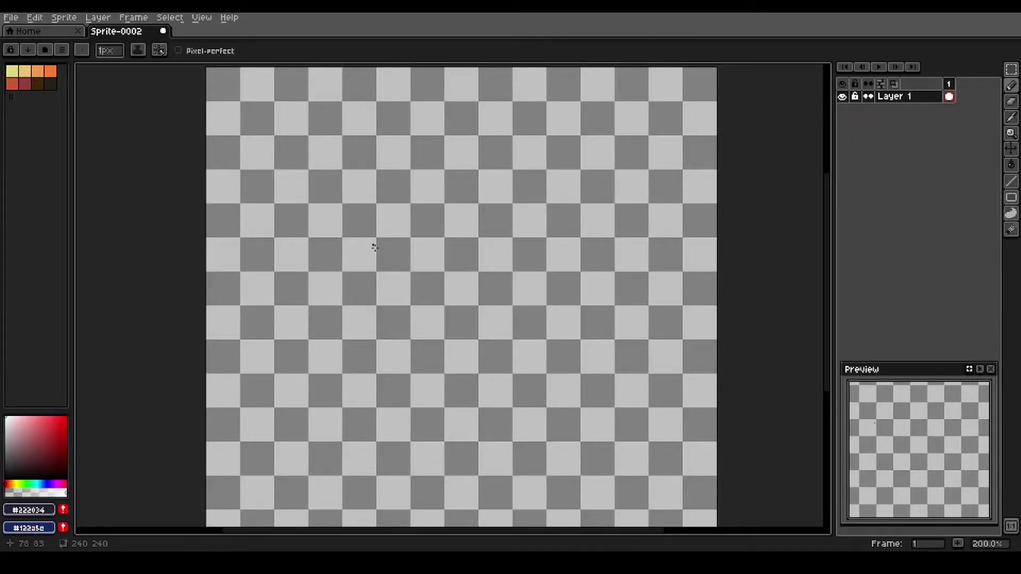
Rename the sprite's only layer as darkBG
{"action": "right_click", "coordinate": [886, 97]}
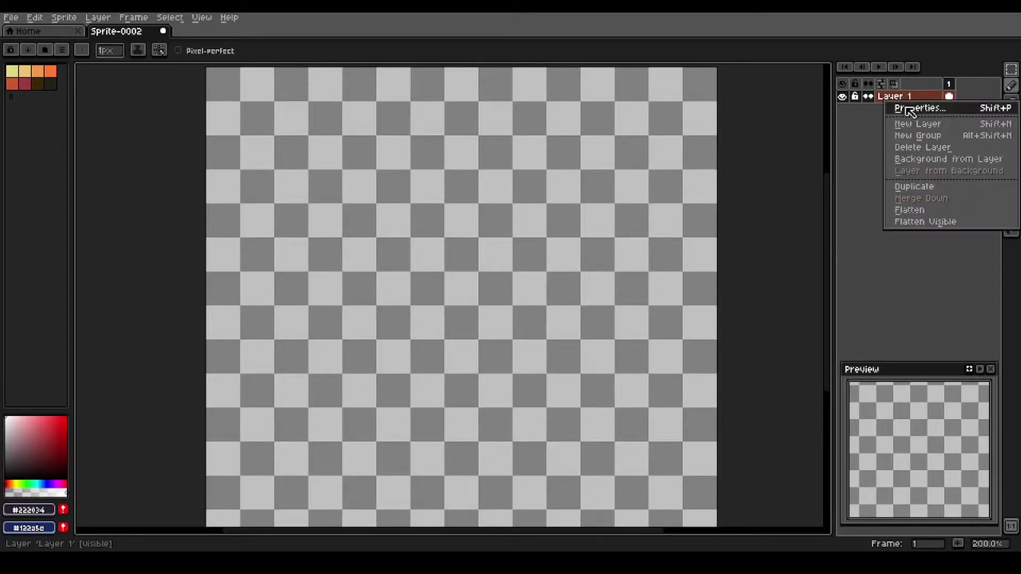
{"action": "left_click", "coordinate": [910, 109]}
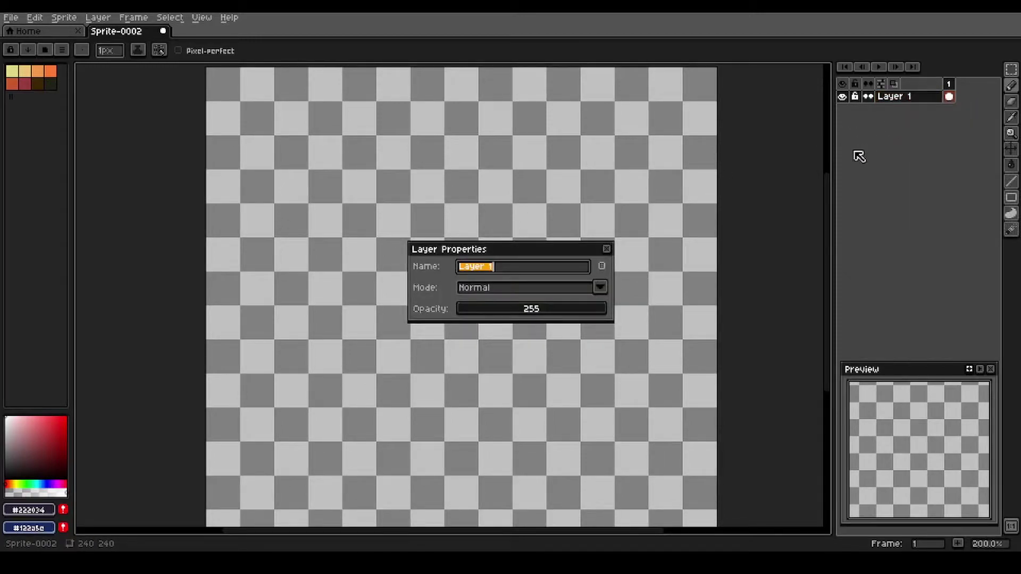
{"action": "type", "text": "darkBG"}
{"action": "key", "text": "Return"}
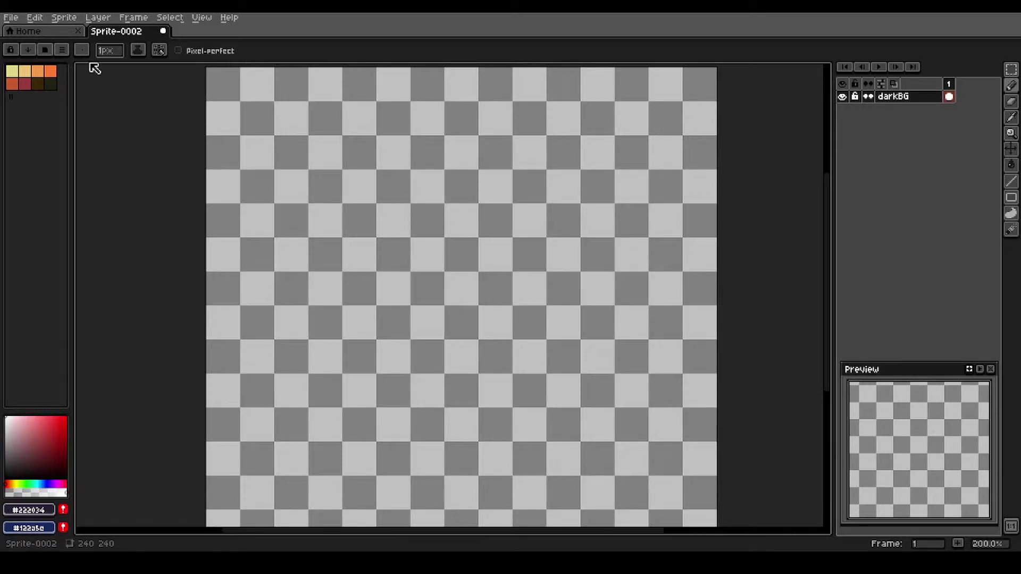
Fill the whole darkBG layer with the darkest palette colour, index 7, using the Paint Bucket
{"action": "left_click", "coordinate": [50, 84]}
{"action": "key", "text": "g"}
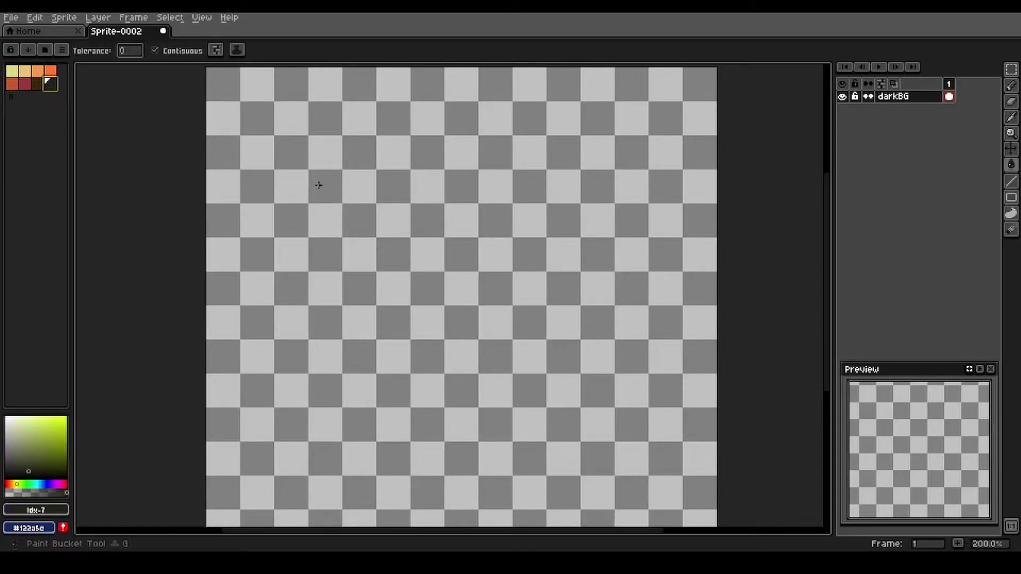
{"action": "left_click", "coordinate": [345, 191]}
Add a new layer above darkBG and name it Sky
{"action": "left_click", "coordinate": [919, 99]}
{"action": "key", "text": "shift+n"}
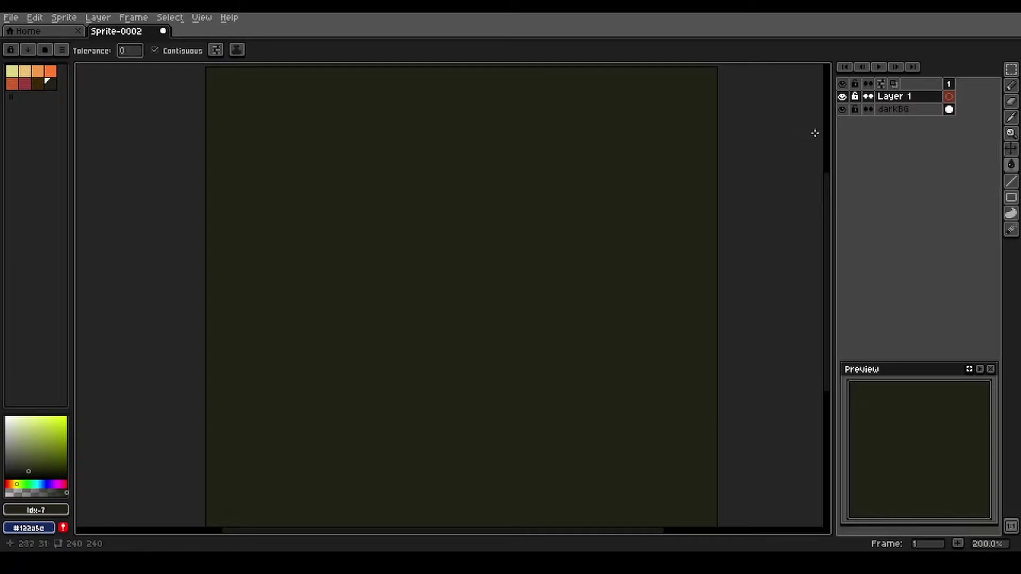
{"action": "right_click", "coordinate": [904, 99]}
{"action": "left_click", "coordinate": [911, 107]}
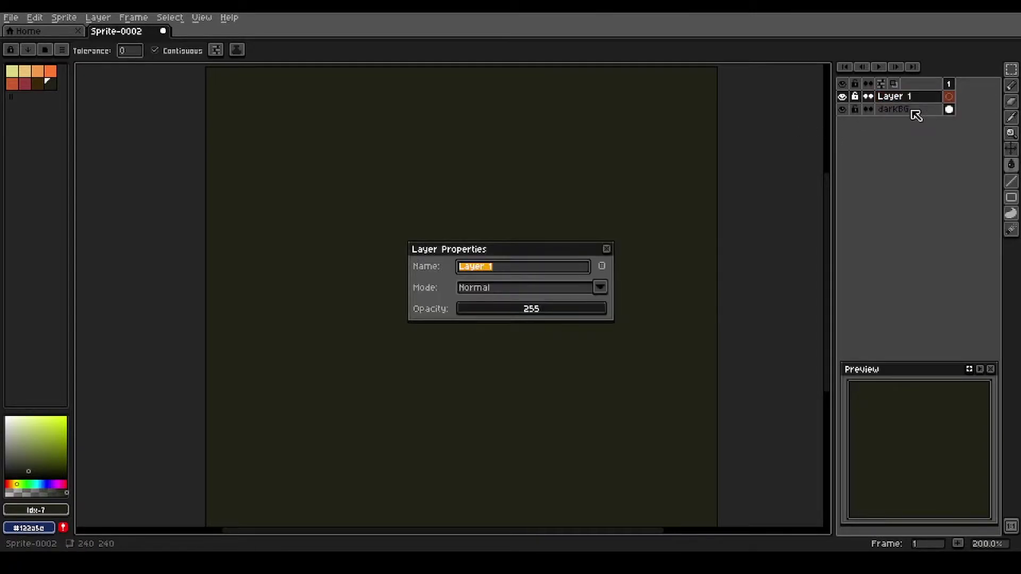
{"action": "type", "text": "Sky"}
{"action": "key", "text": "Return"}
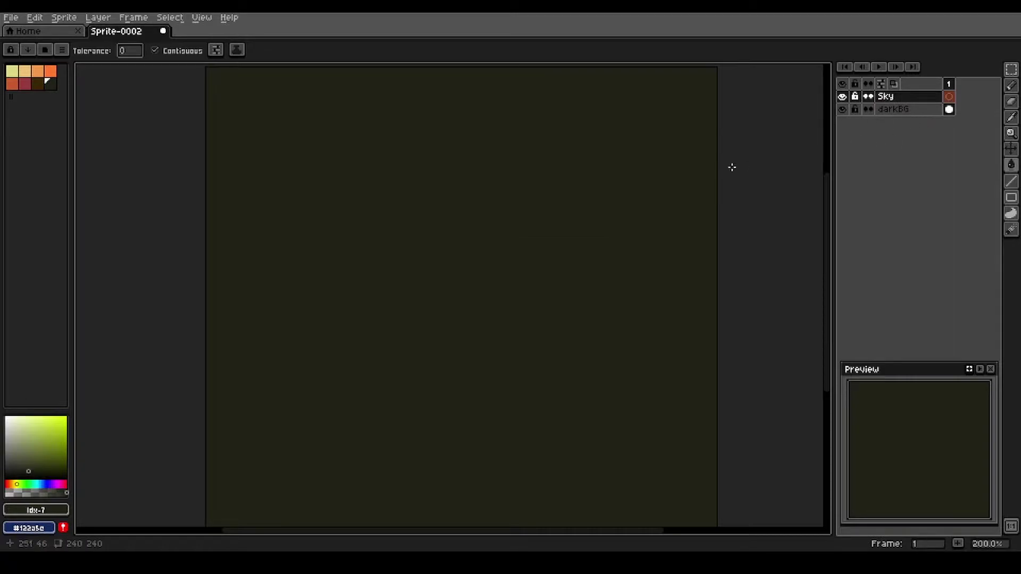
Fill a full-width rectangle about 127 px tall from the canvas's upper edge with tan palette colour index 1 on Sky, then deselect
{"action": "left_click_drag", "start_coordinate": [337, 112], "coordinate": [366, 214]}
{"action": "scroll", "coordinate": [363, 152], "scroll_direction": "down", "scroll_amount": 1}
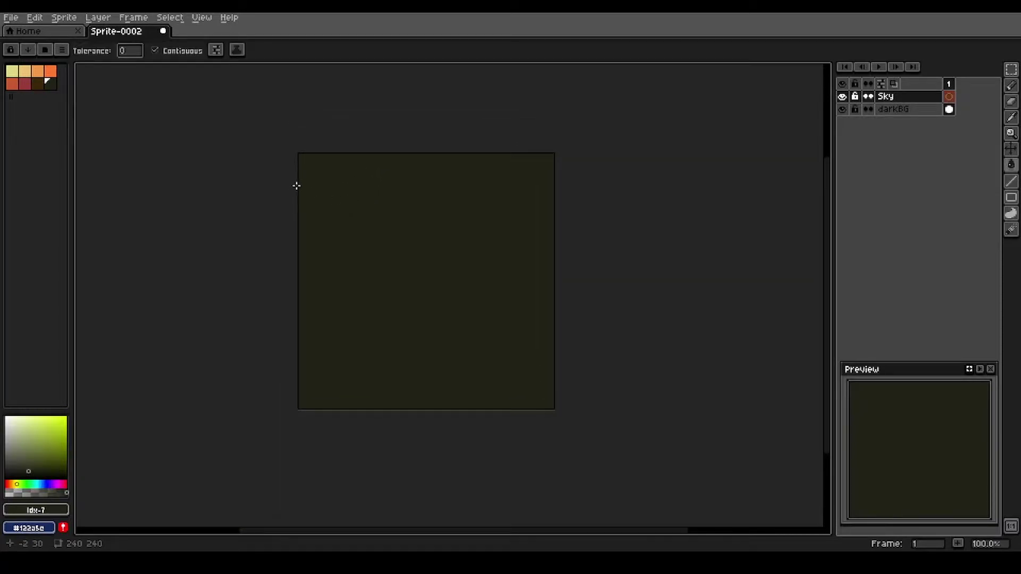
{"action": "key", "text": "m"}
{"action": "left_click_drag", "start_coordinate": [253, 137], "coordinate": [568, 287]}
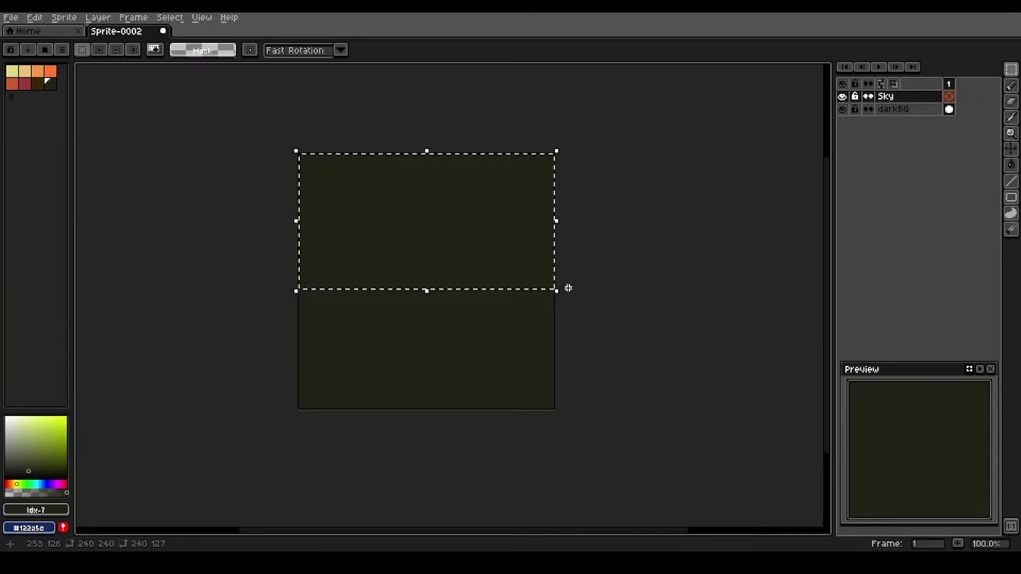
{"action": "left_click", "coordinate": [25, 76]}
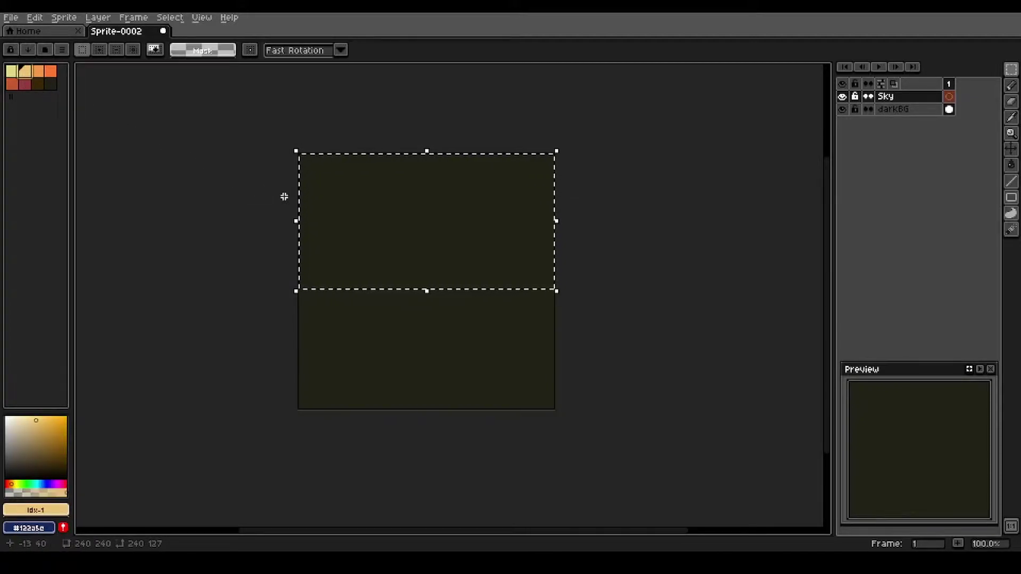
{"action": "key", "text": "g"}
{"action": "left_click", "coordinate": [399, 218]}
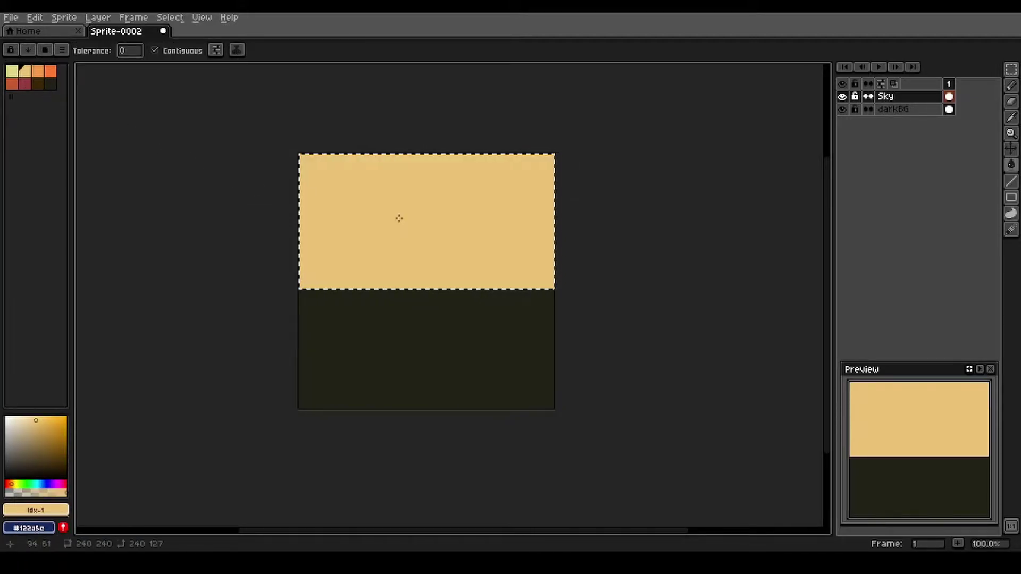
{"action": "key", "text": "ctrl+d"}
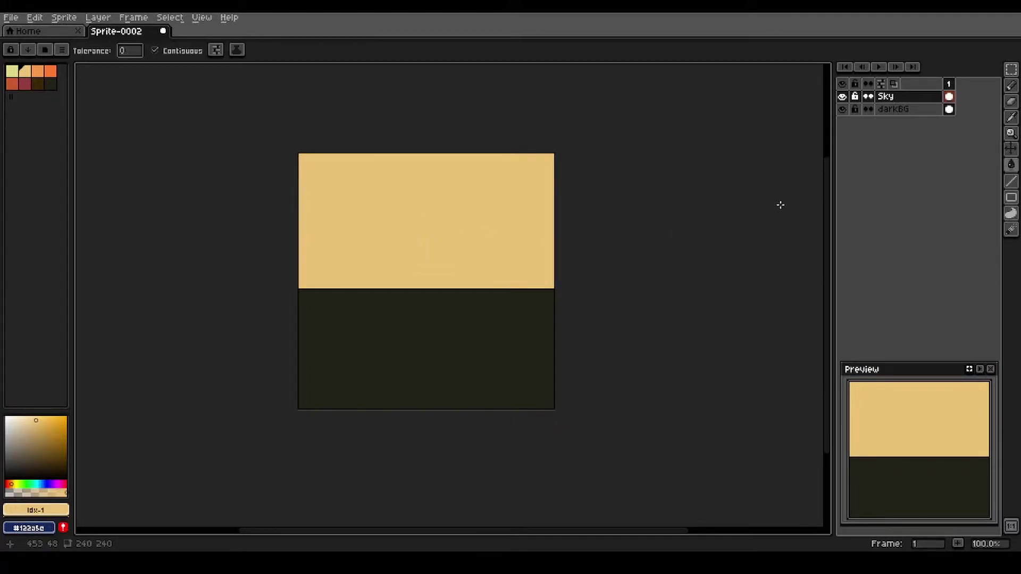
Add a new layer above Sky and name it Vignette
{"action": "key", "text": "shift+n"}
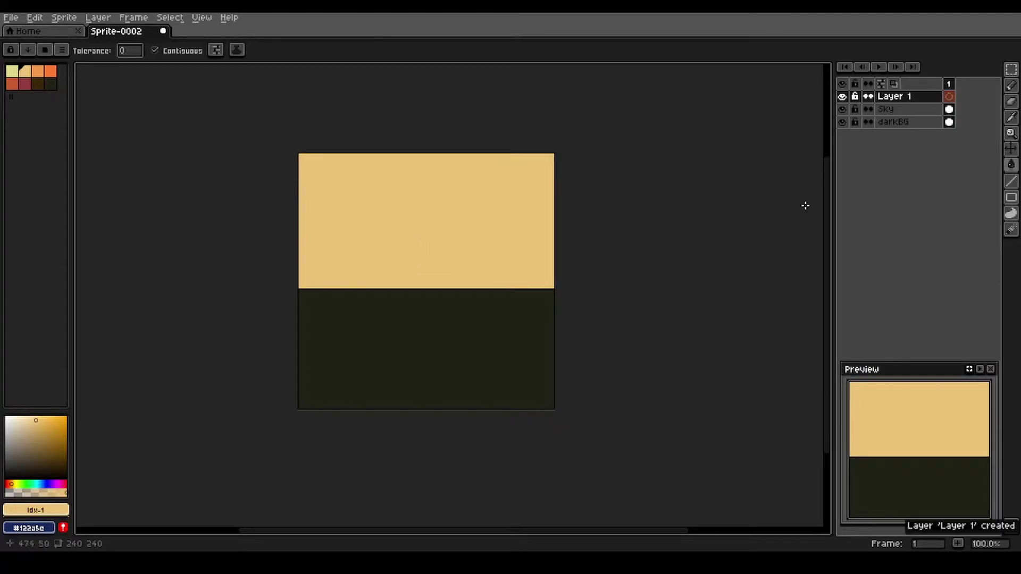
{"action": "right_click", "coordinate": [918, 97]}
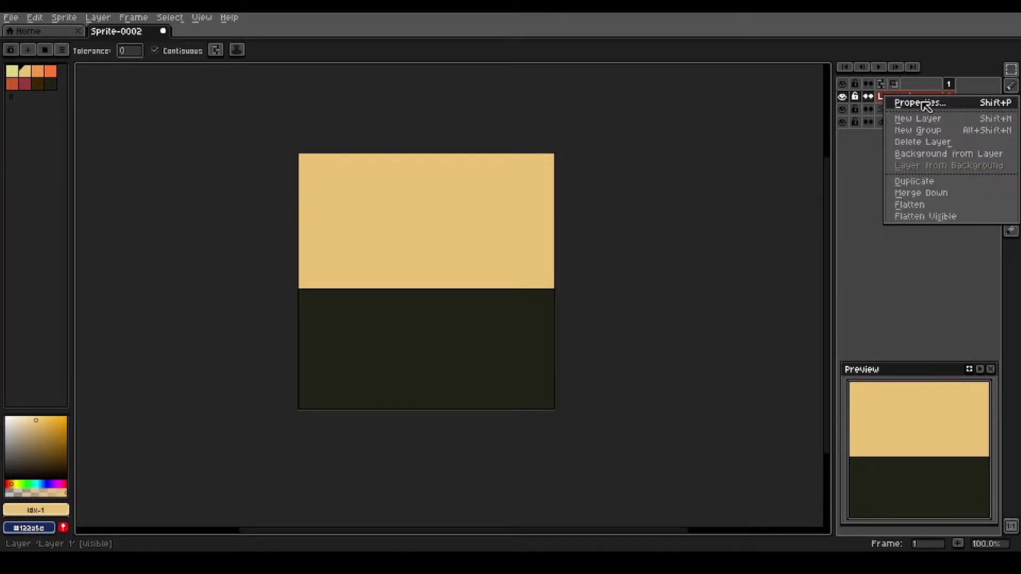
{"action": "left_click", "coordinate": [920, 103]}
{"action": "type", "text": "UI"}
{"action": "key", "text": "BackSpace"}
{"action": "key", "text": "BackSpace"}
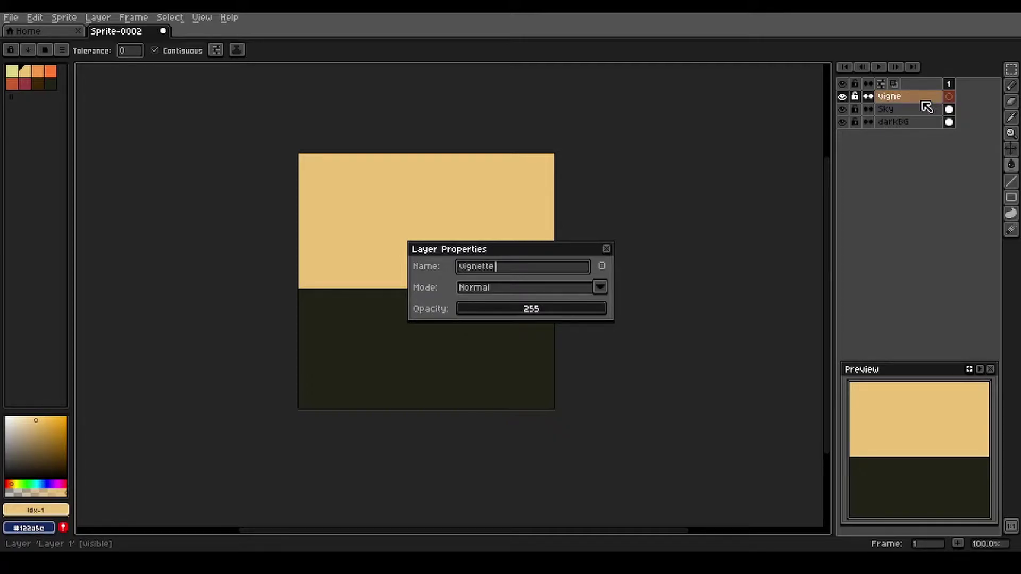
{"action": "left_click", "coordinate": [606, 249]}
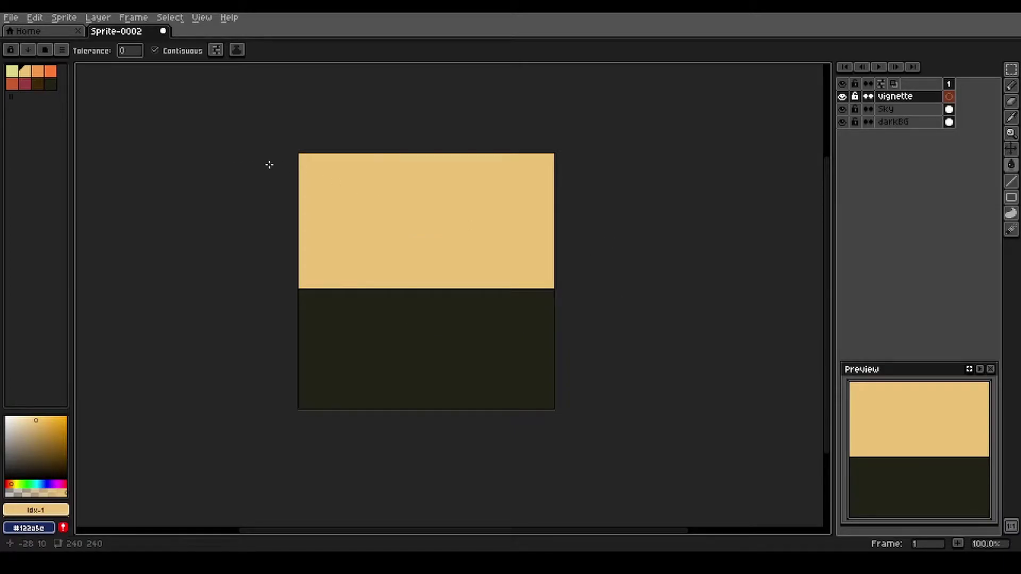
Select a 236 × 236 px circle with the Elliptical Marquee, starting at pixel 2, 2 and ending at 237, 237
{"action": "key", "text": "shift+m"}
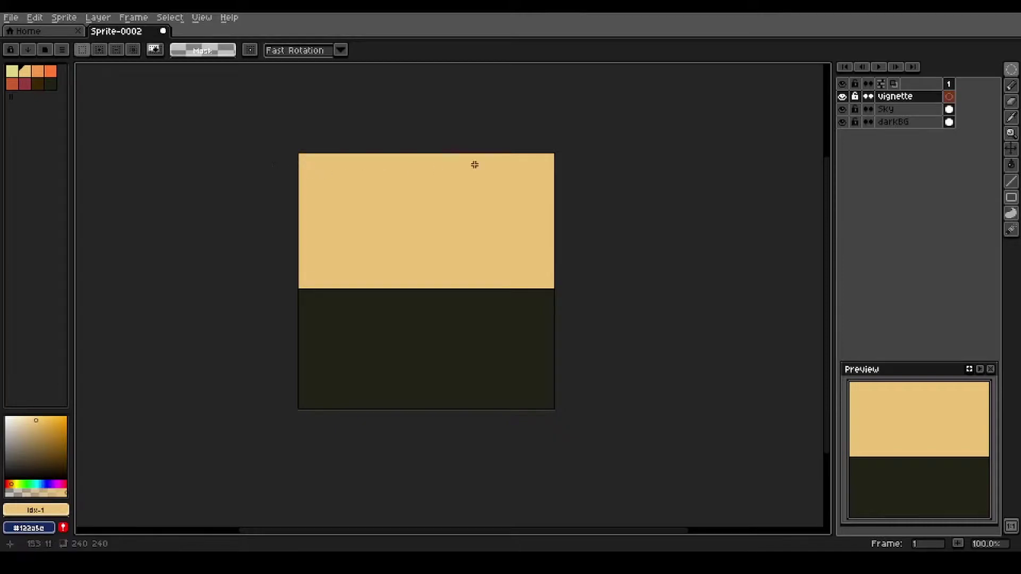
{"action": "left_click", "coordinate": [1015, 74]}
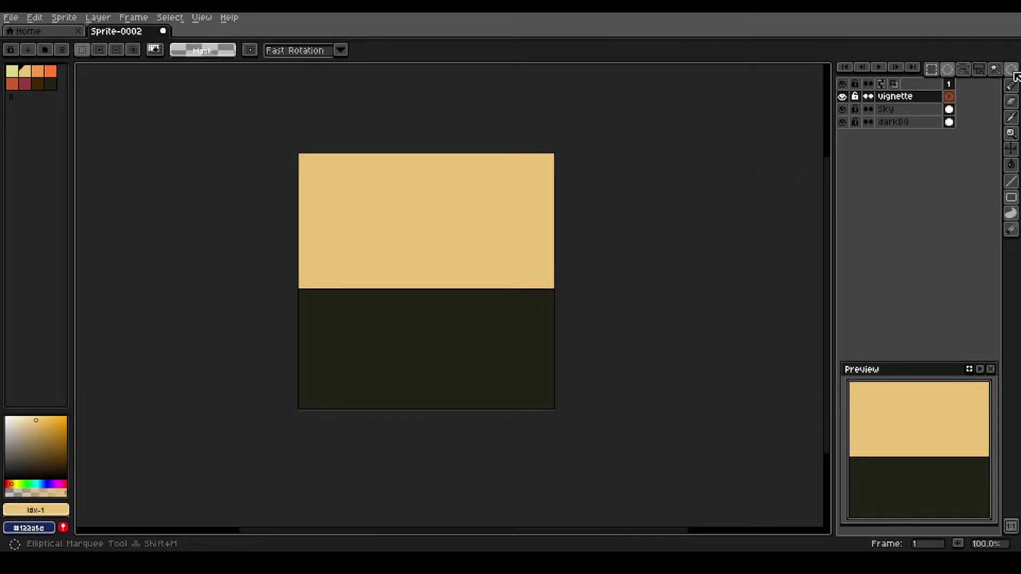
{"action": "left_click", "coordinate": [951, 72]}
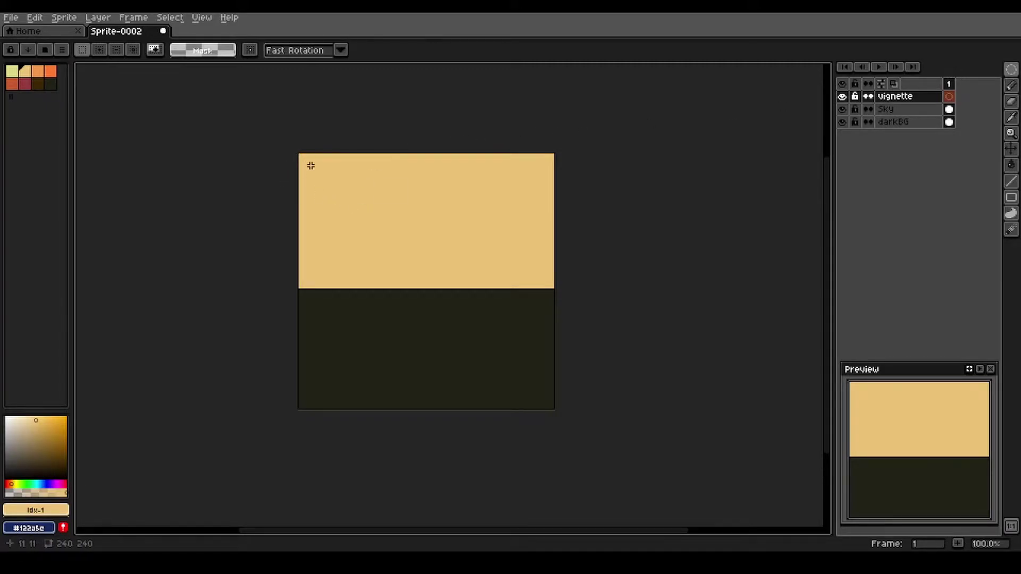
{"action": "scroll", "coordinate": [322, 175], "scroll_direction": "up", "scroll_amount": 1}
{"action": "key", "text": "h"}
{"action": "left_click_drag", "start_coordinate": [405, 206], "coordinate": [376, 182]}
{"action": "key", "text": "m"}
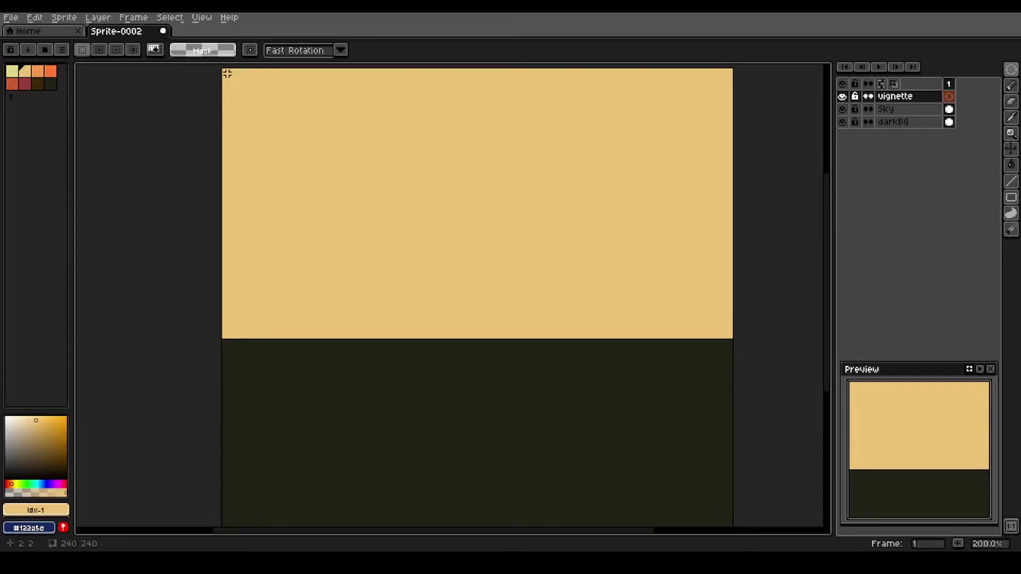
{"action": "left_click_drag", "start_coordinate": [227, 73], "coordinate": [727, 501]}
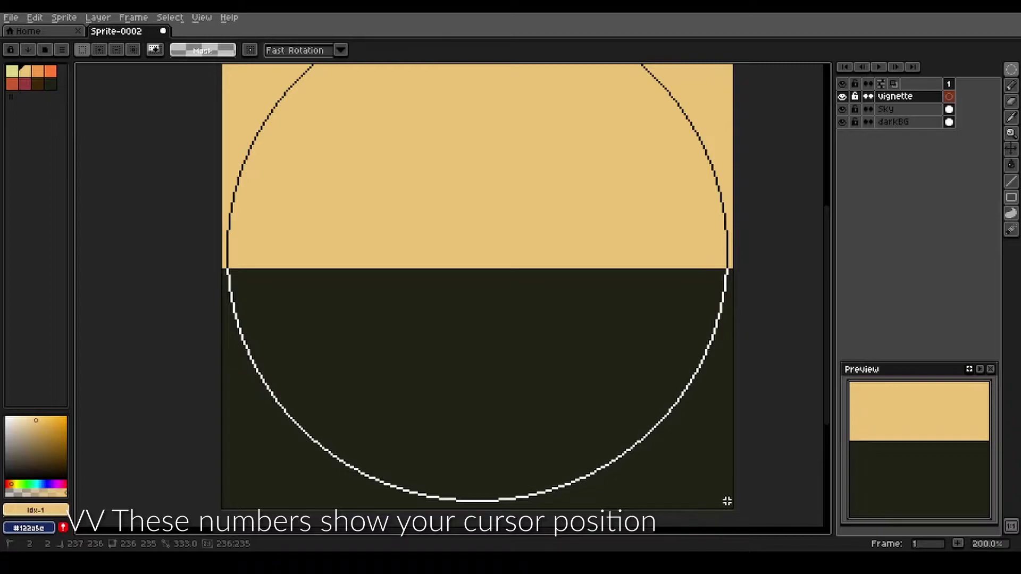
{"action": "left_click_drag", "start_coordinate": [727, 500], "coordinate": [728, 503]}
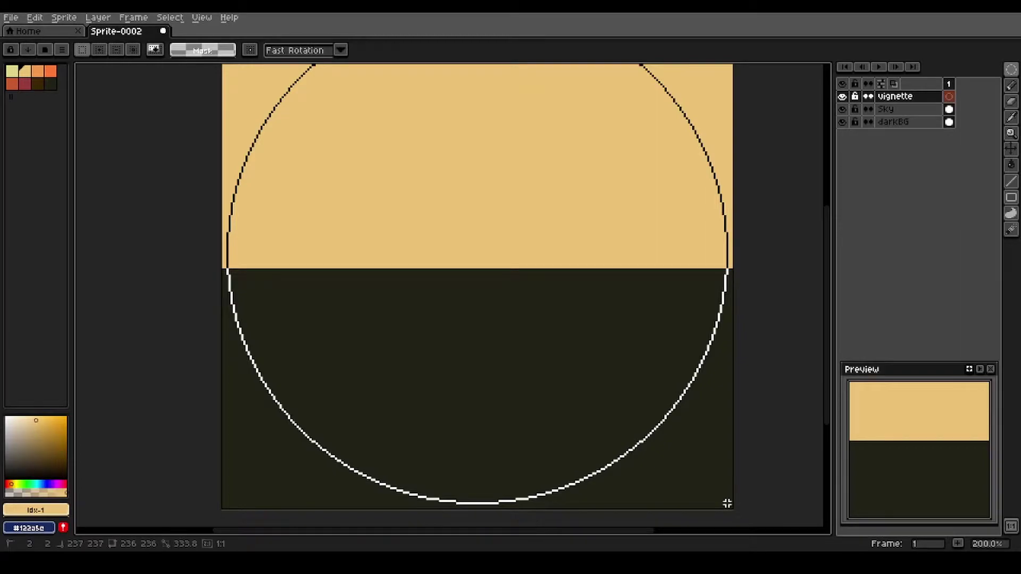
{"action": "left_click_drag", "start_coordinate": [726, 503], "coordinate": [727, 501]}
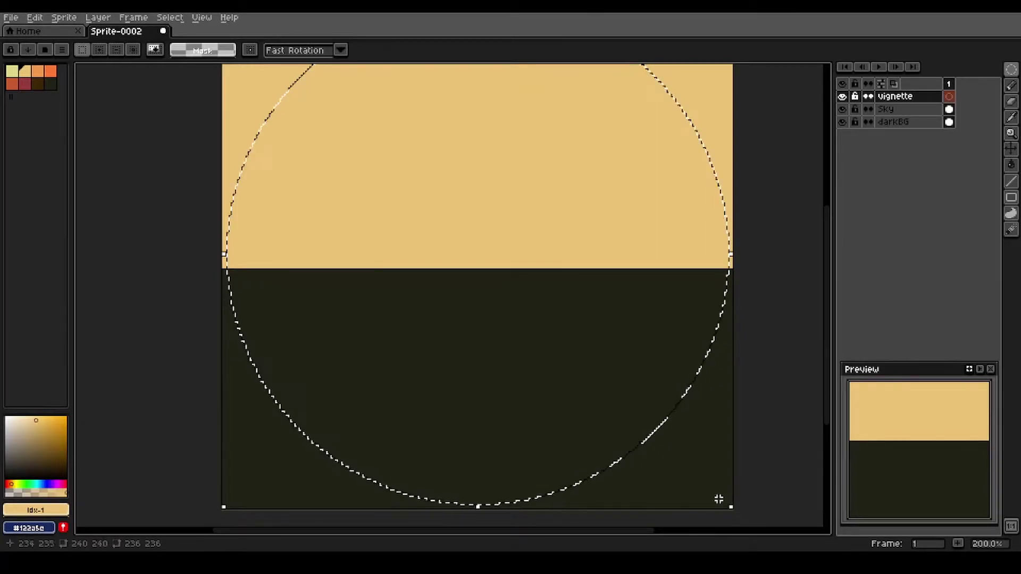
Invert the circular selection and fill the area outside the circle with the darkest palette colour, index 7, on the Vignette layer
{"action": "key", "text": "space"}
{"action": "left_click_drag", "start_coordinate": [528, 262], "coordinate": [519, 309]}
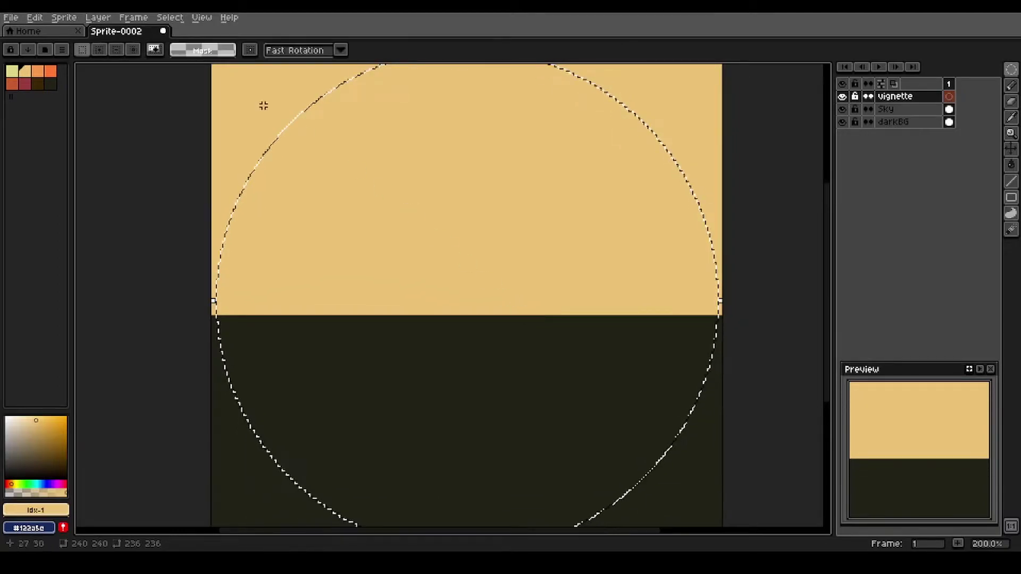
{"action": "left_click", "coordinate": [170, 17]}
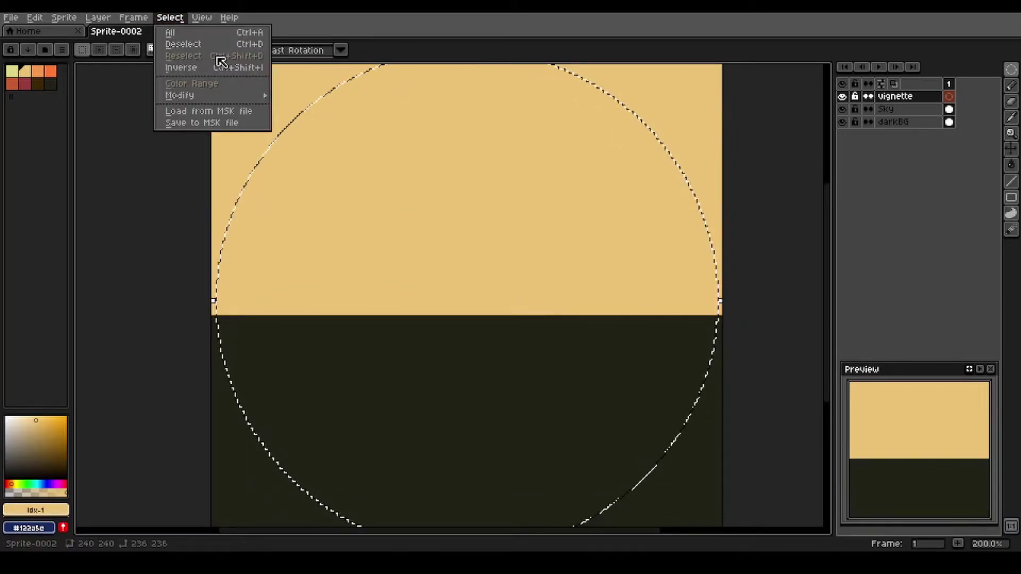
{"action": "left_click", "coordinate": [213, 36]}
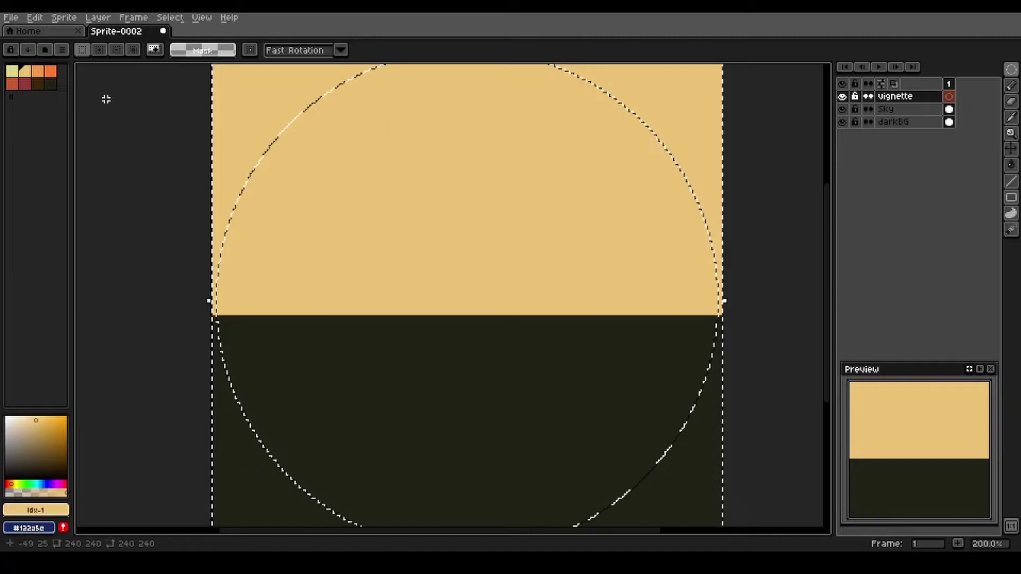
{"action": "left_click", "coordinate": [50, 84]}
{"action": "key", "text": "g"}
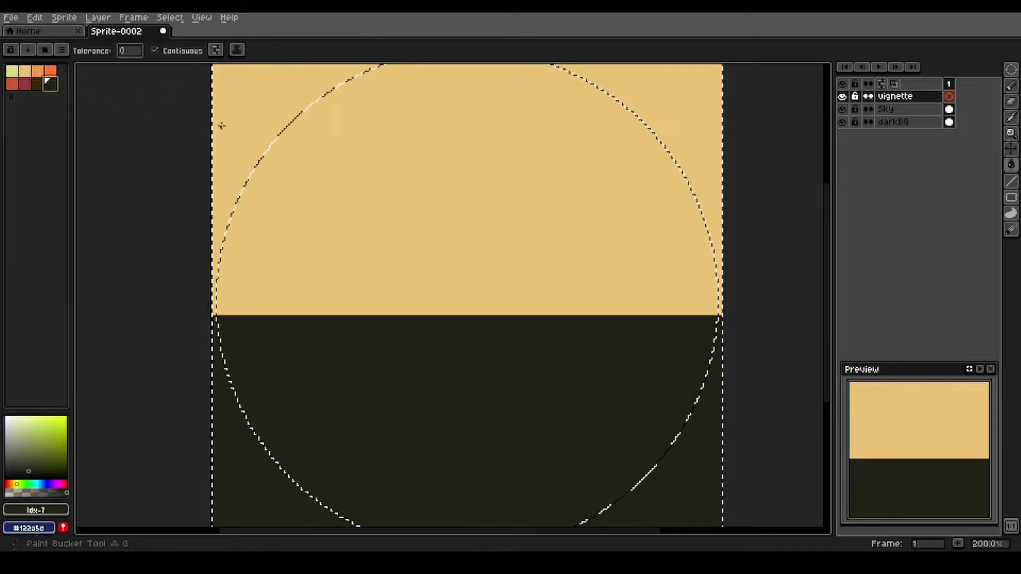
{"action": "left_click", "coordinate": [245, 124]}
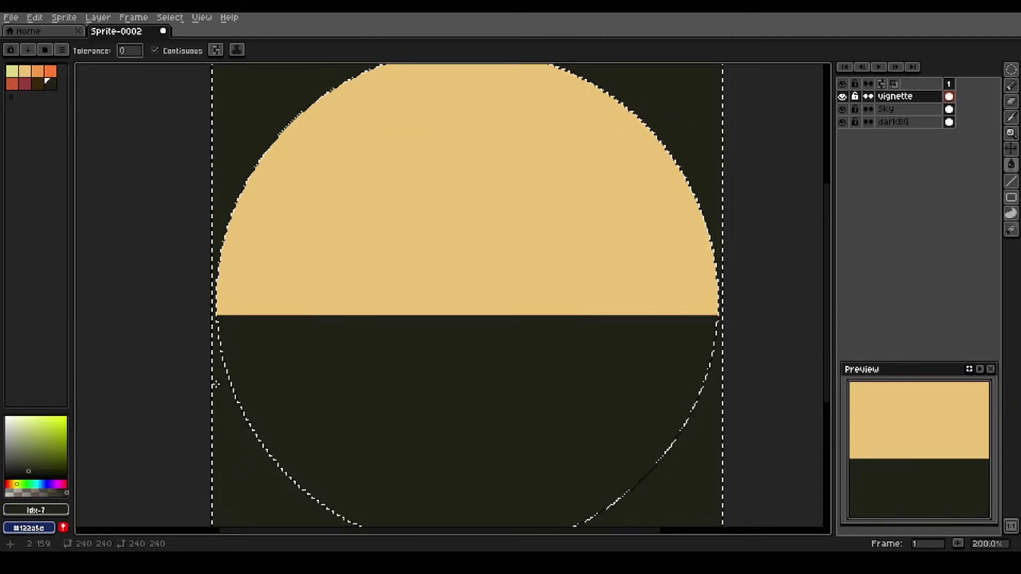
Clear the inverted circular selection around the vignette
{"action": "key", "text": "v"}
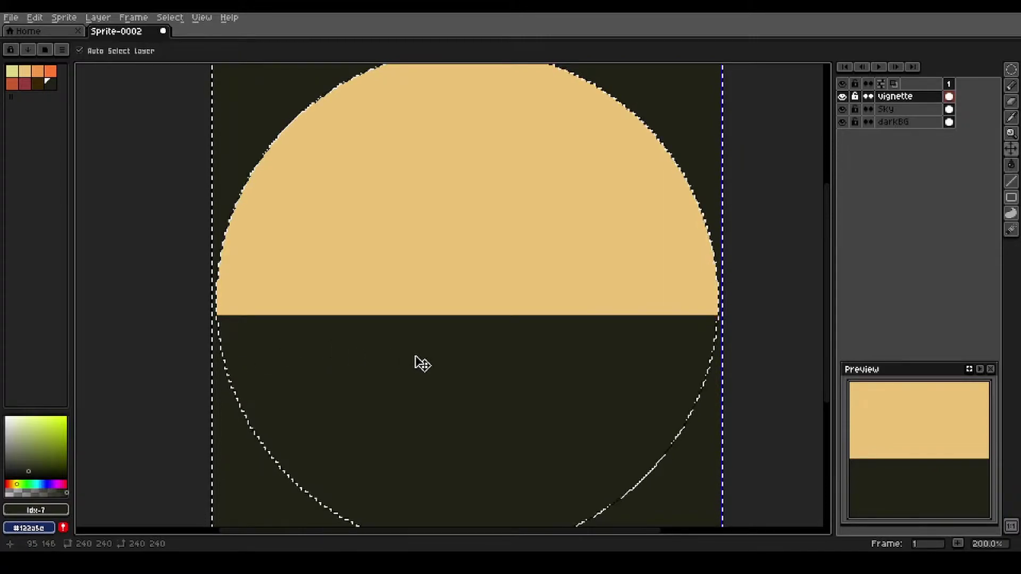
{"action": "key", "text": "ctrl+d"}
{"action": "key", "text": "g"}
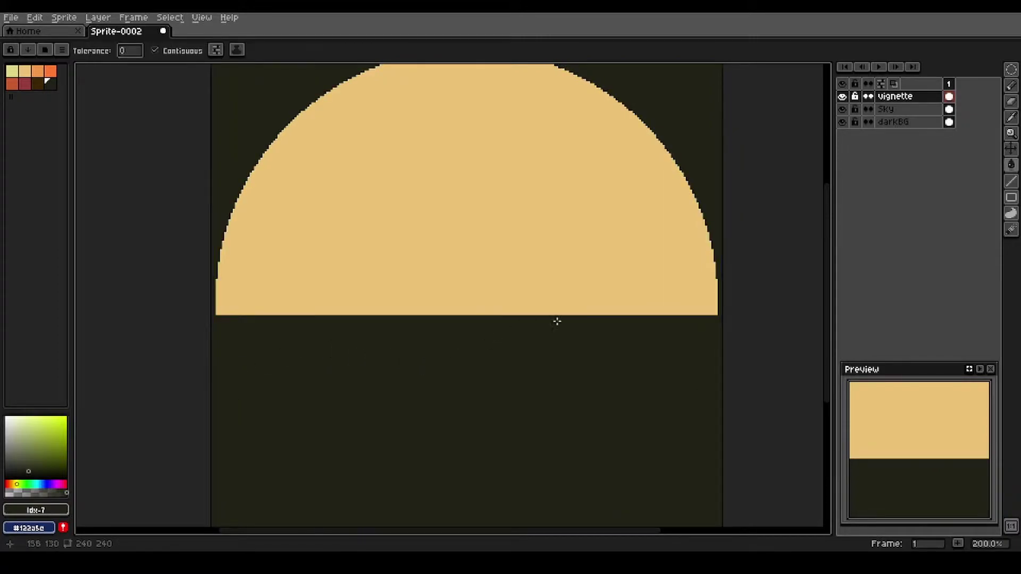
Add a new layer directly above Sky and name it sun
{"action": "left_click", "coordinate": [915, 112]}
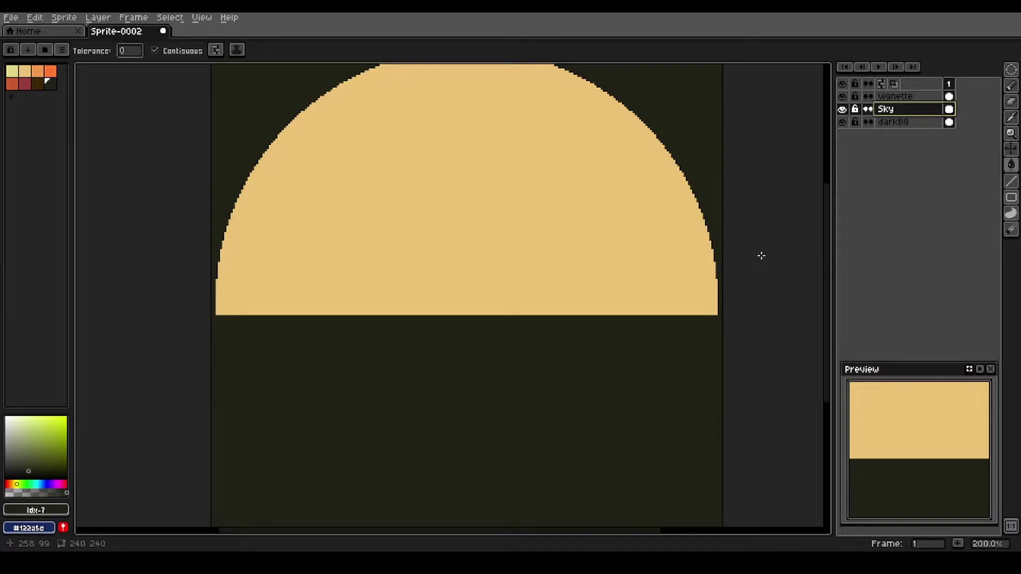
{"action": "key", "text": "shift+n"}
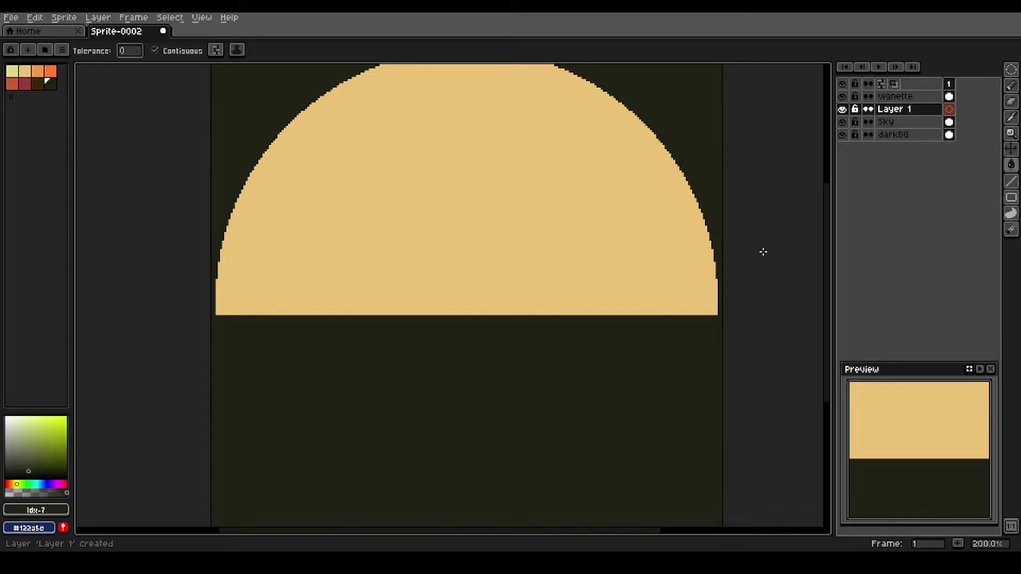
{"action": "key", "text": "shift+p"}
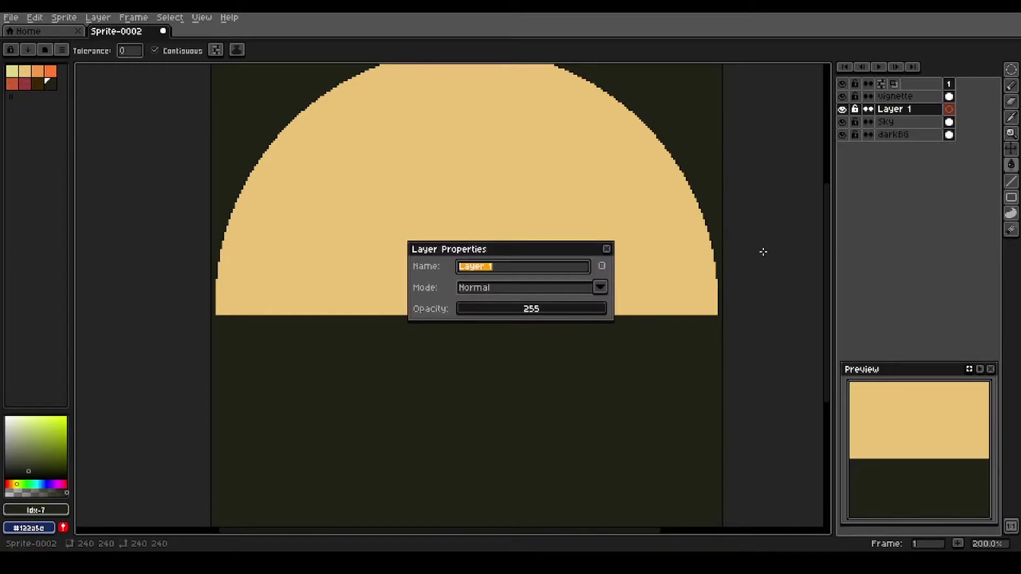
{"action": "type", "text": "s"}
{"action": "key", "text": "Return"}
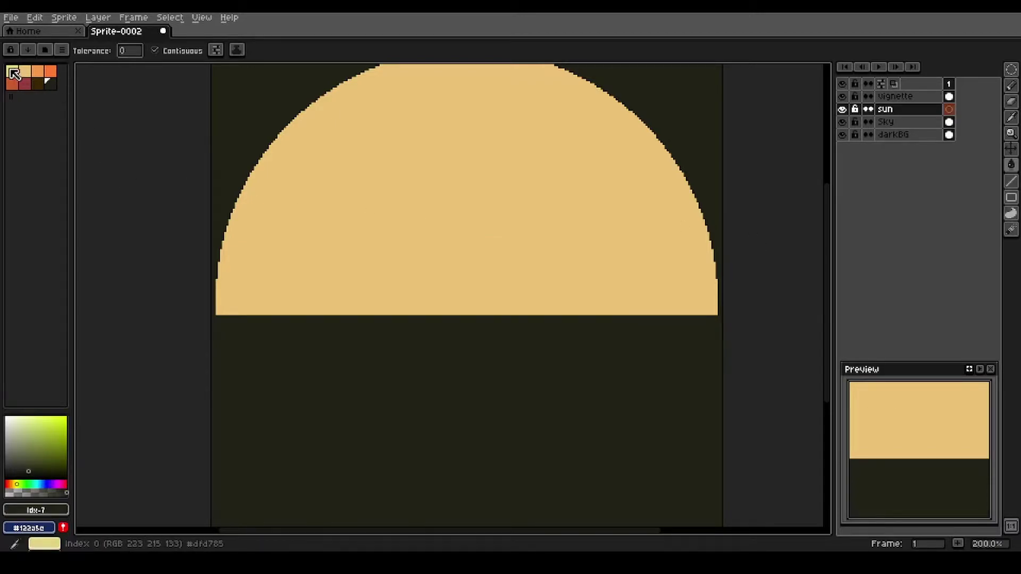
Fill a 40 × 40 px circle, right of the sky's centre, with palette colour index 0 on the sun layer, then deselect
{"action": "key", "text": "]"}
{"action": "key", "text": "m"}
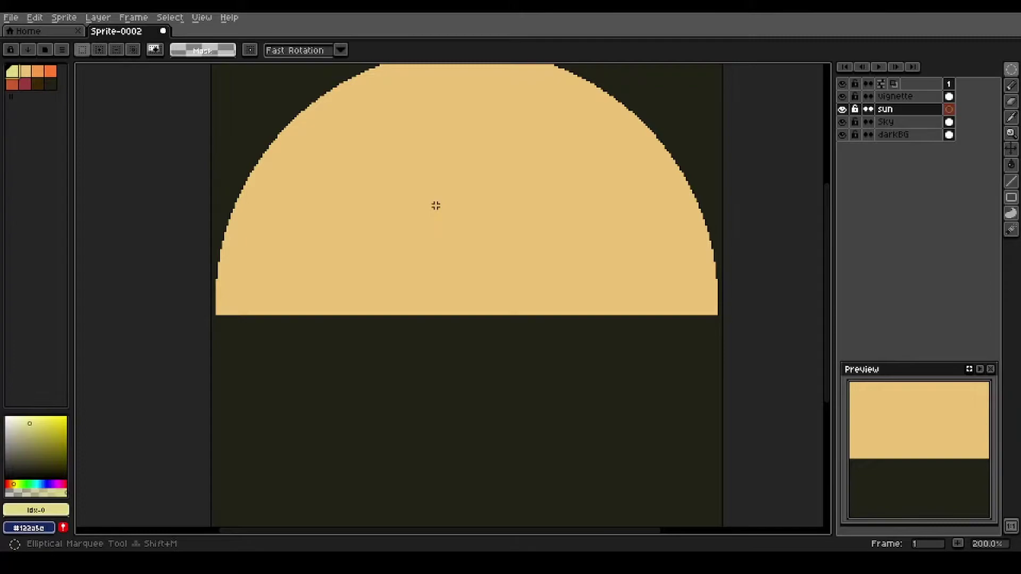
{"action": "left_click_drag", "start_coordinate": [499, 180], "coordinate": [579, 263]}
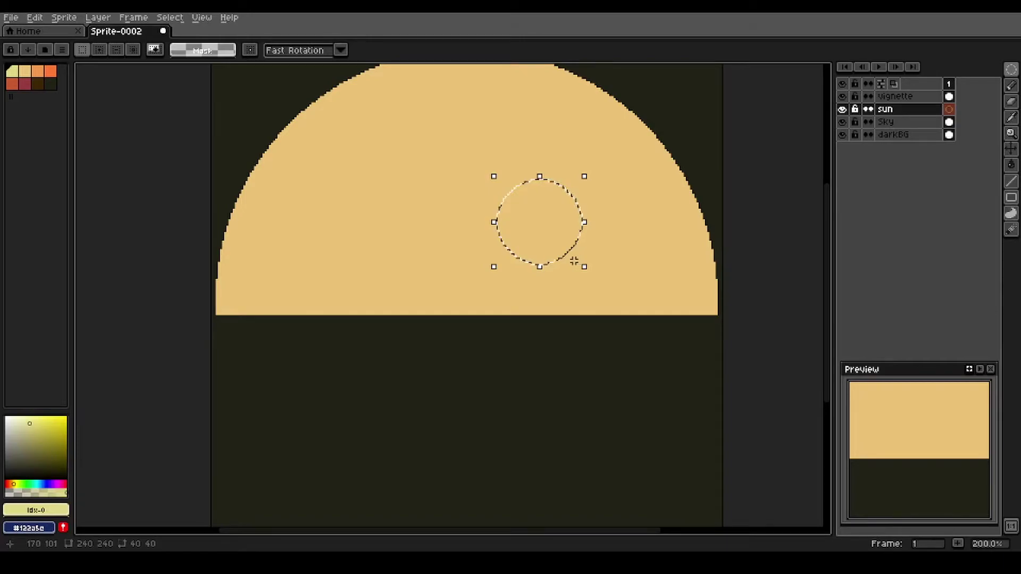
{"action": "key", "text": "g"}
{"action": "left_click", "coordinate": [530, 226]}
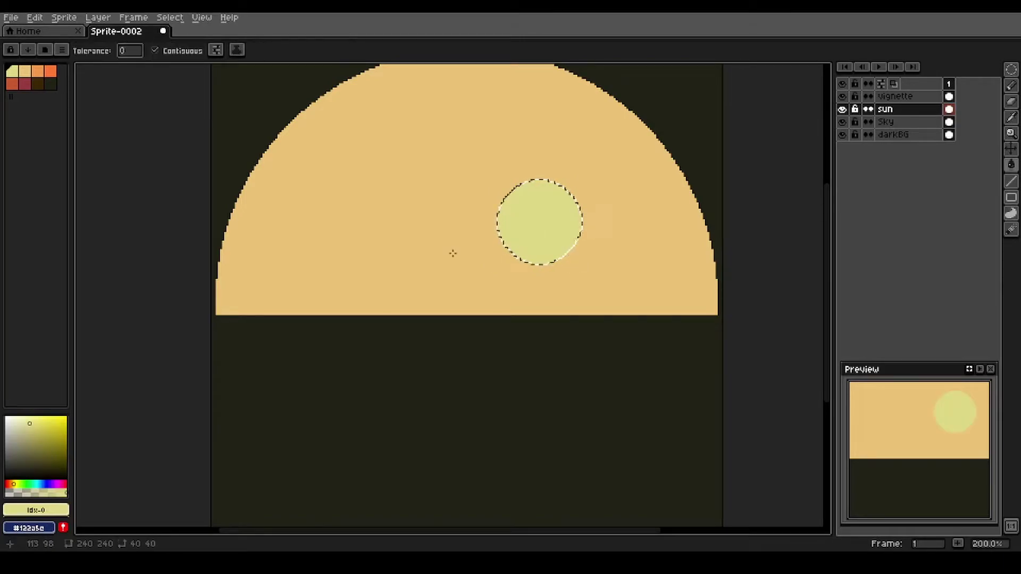
{"action": "scroll", "coordinate": [891, 451], "scroll_direction": "down", "scroll_amount": 2}
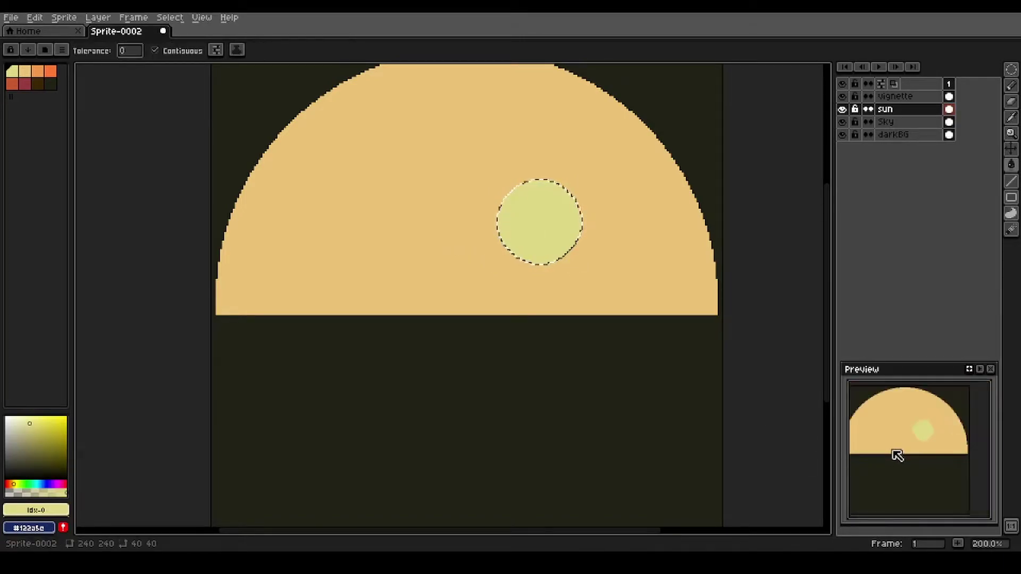
{"action": "left_click_drag", "start_coordinate": [886, 458], "coordinate": [895, 456]}
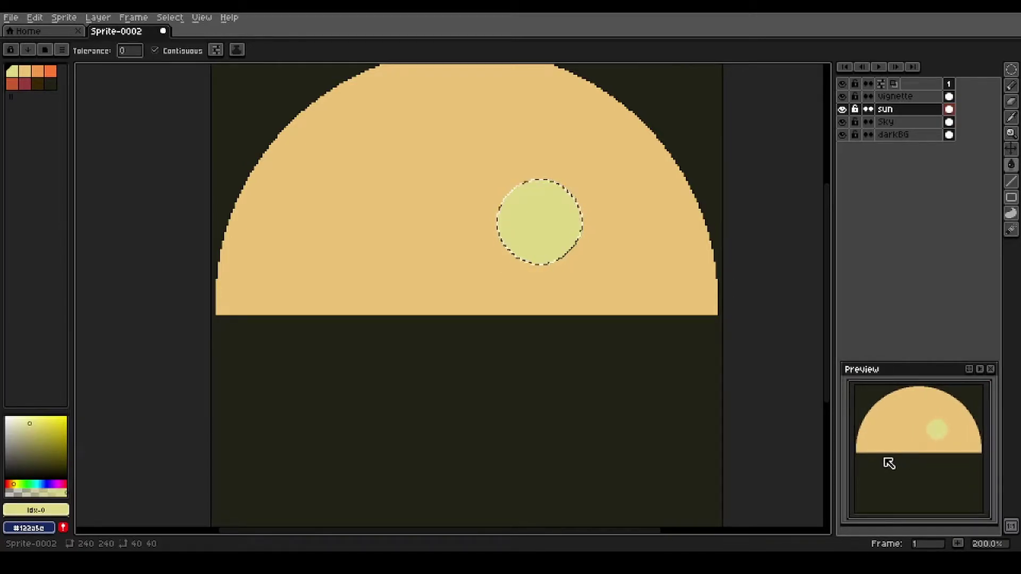
{"action": "key", "text": "ctrl+d"}
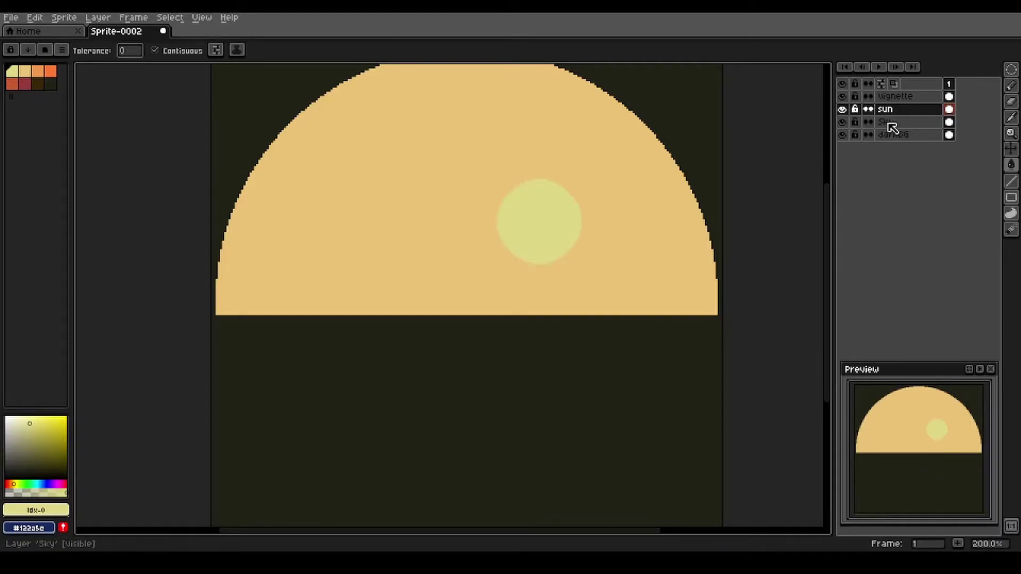
Add a new layer directly above sun and name it hill1
{"action": "double_click", "coordinate": [905, 113]}
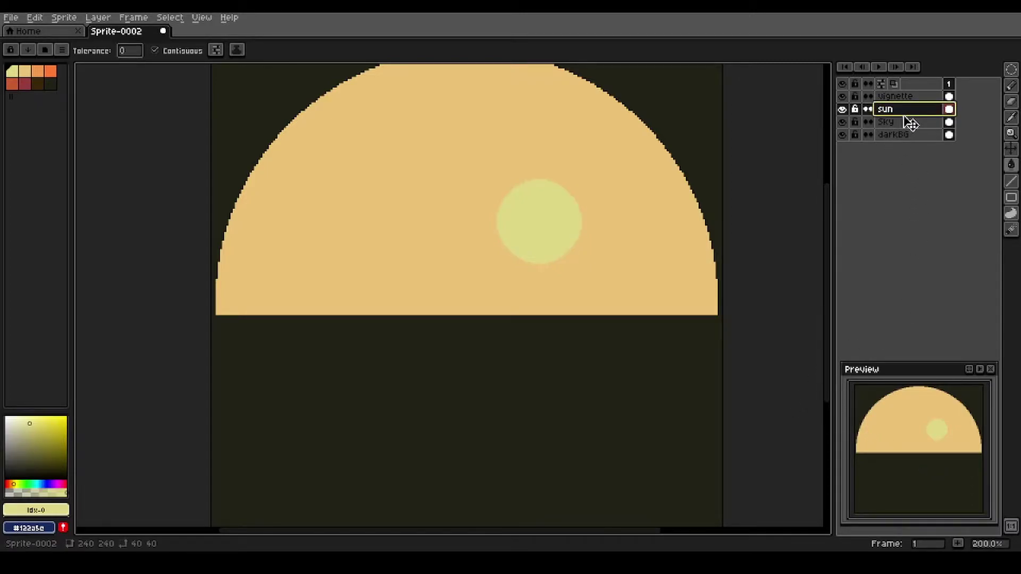
{"action": "key", "text": "shift+n"}
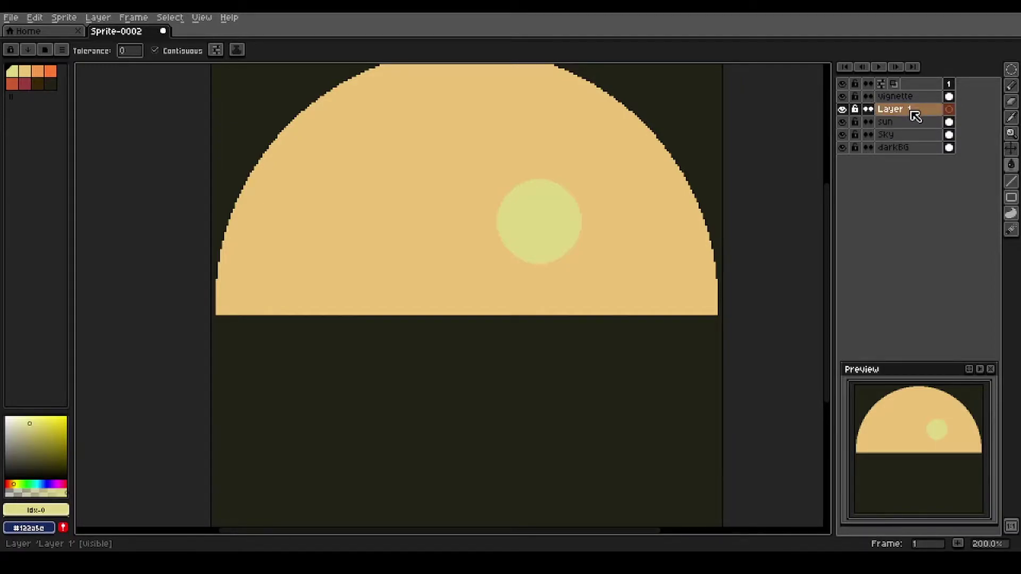
{"action": "right_click", "coordinate": [914, 114]}
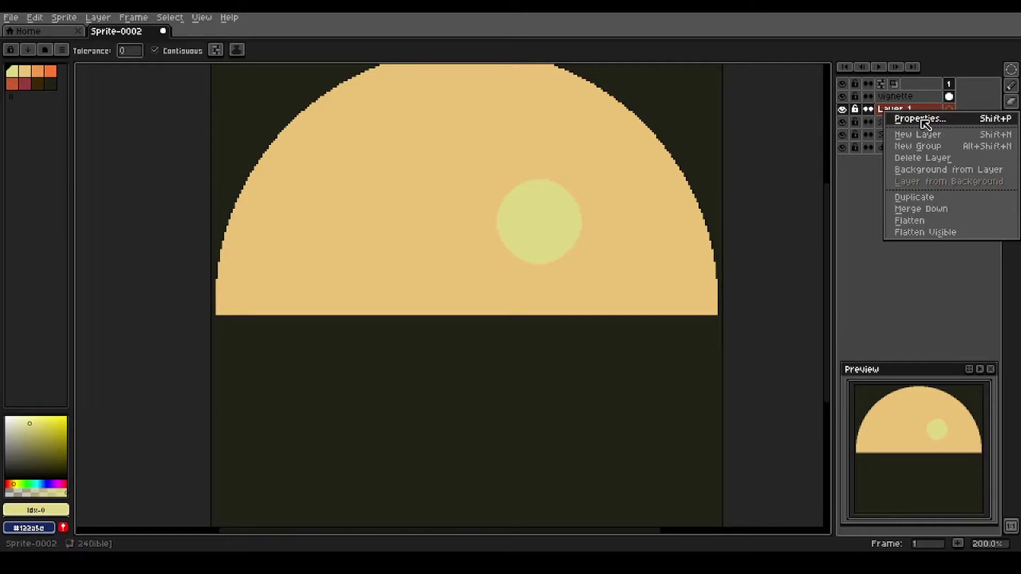
{"action": "left_click", "coordinate": [924, 121]}
{"action": "type", "text": "hill1"}
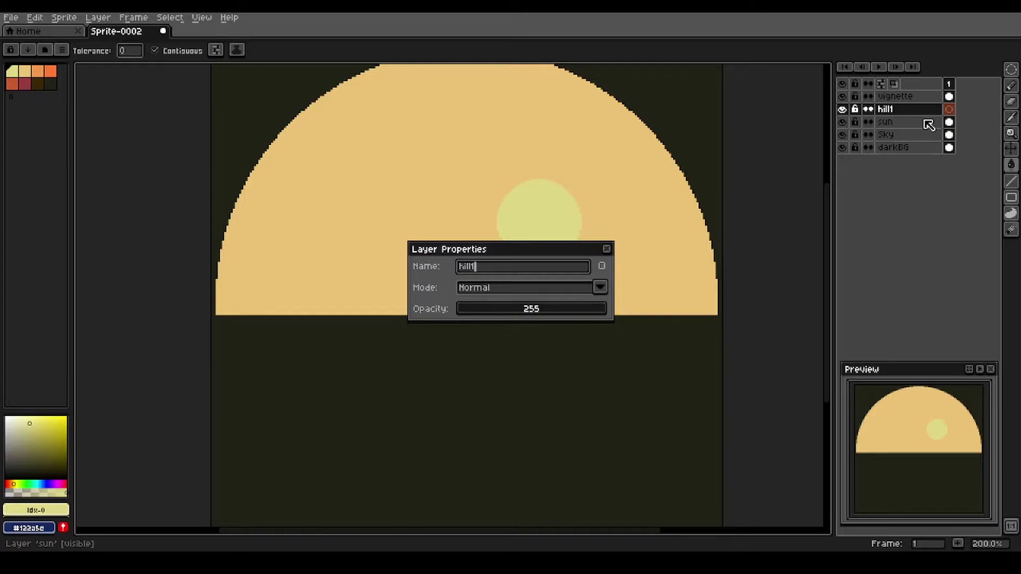
{"action": "key", "text": "Return"}
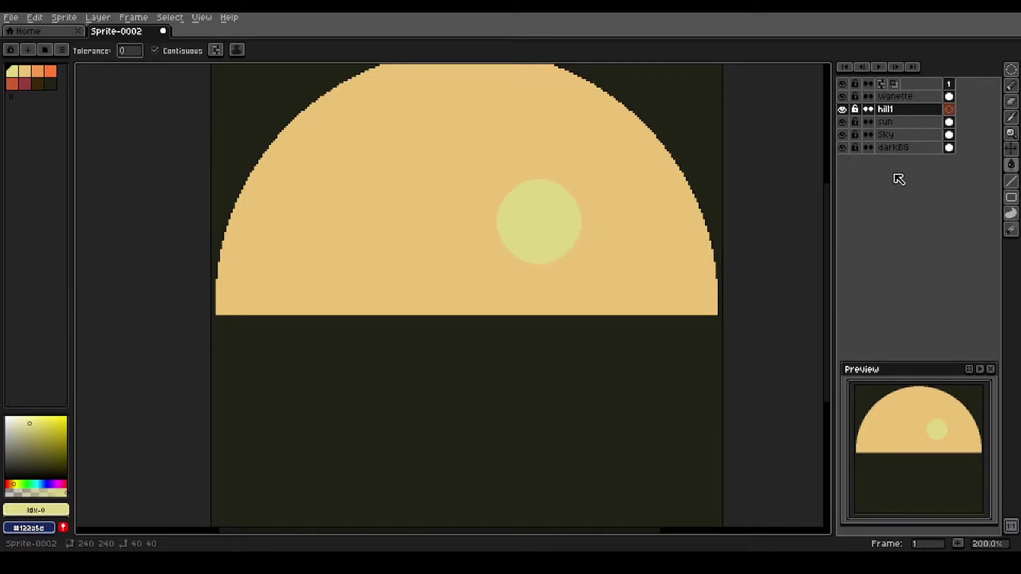
Pencil a full-width wavy hill outline below the sun with a straight base on hill1, and fill it with orange palette colour index 2
{"action": "key", "text": "b"}
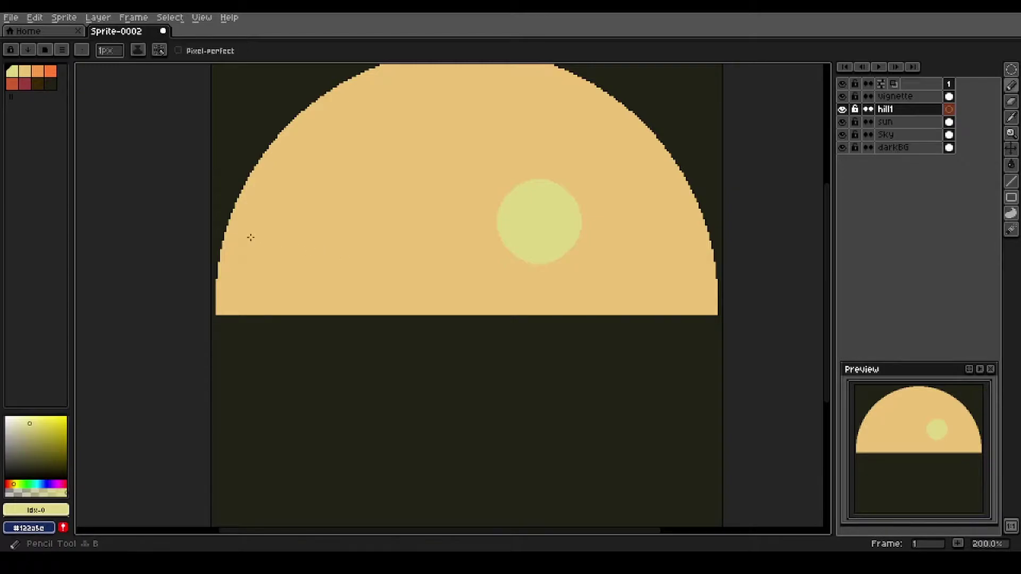
{"action": "left_click", "coordinate": [39, 73]}
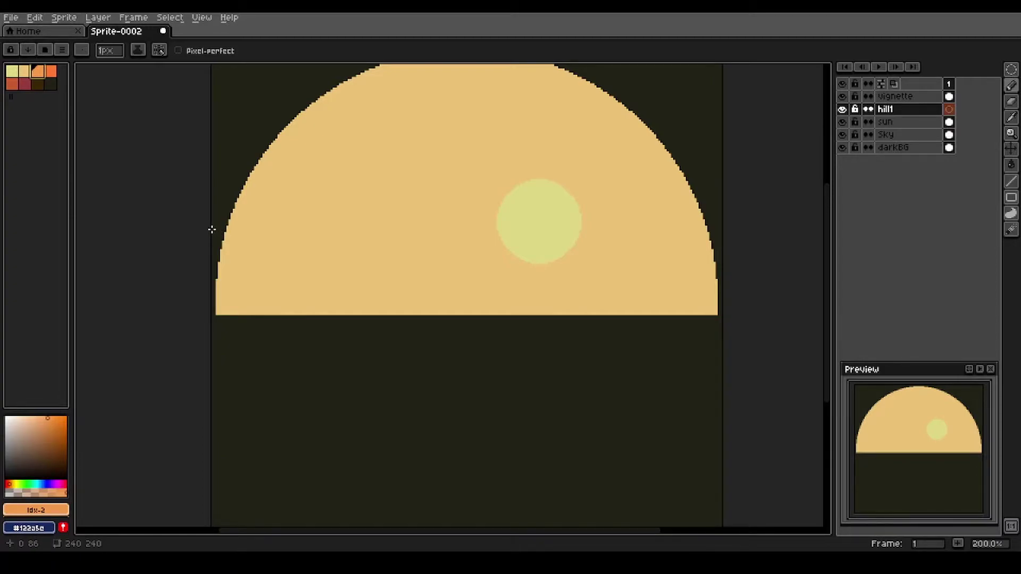
{"action": "mouse_move", "coordinate": [211, 228]}
{"action": "left_mouse_down"}
{"action": "mouse_move", "coordinate": [276, 237]}
{"action": "mouse_move", "coordinate": [335, 273]}
{"action": "mouse_move", "coordinate": [388, 285]}
{"action": "mouse_move", "coordinate": [521, 270]}
{"action": "mouse_move", "coordinate": [671, 295]}
{"action": "left_mouse_up"}
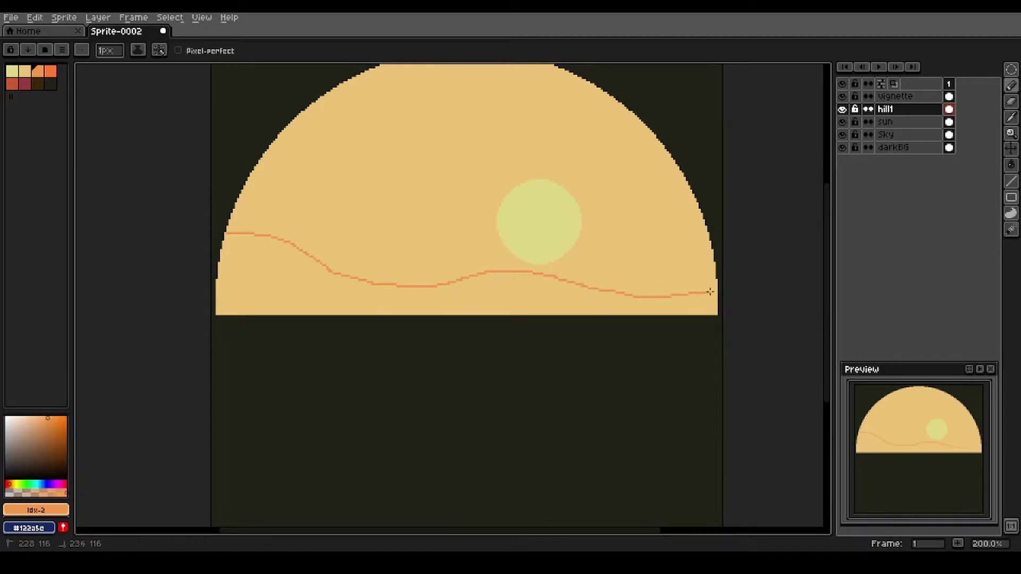
{"action": "left_click_drag", "start_coordinate": [727, 328], "coordinate": [161, 329]}
{"action": "left_click_drag", "start_coordinate": [189, 229], "coordinate": [224, 234]}
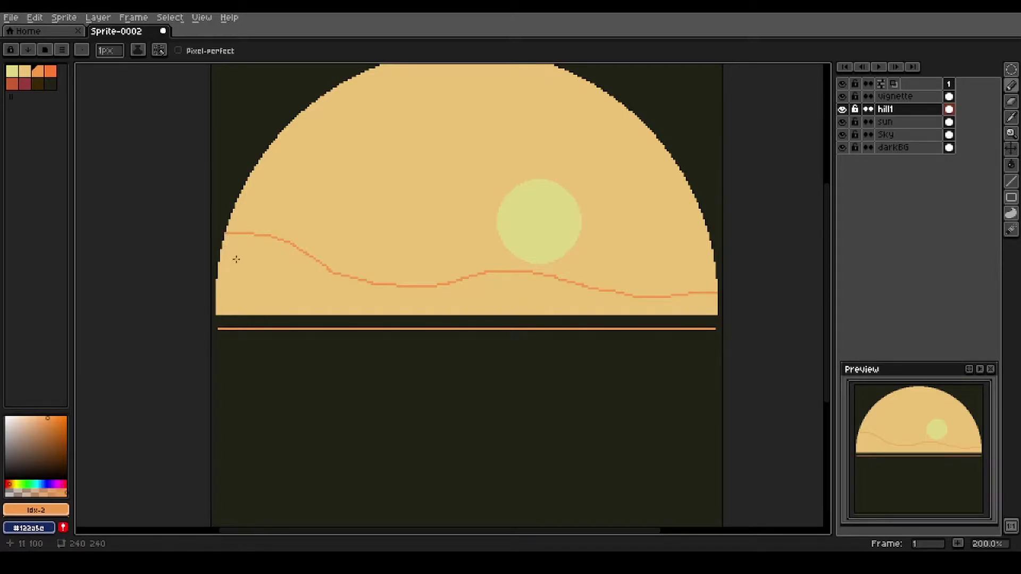
{"action": "key", "text": "g"}
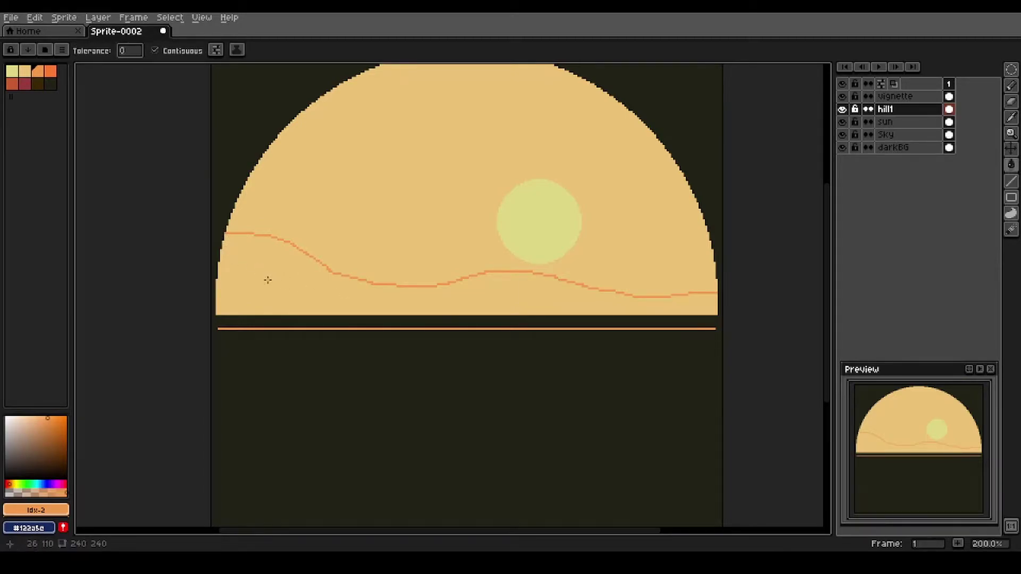
{"action": "left_click", "coordinate": [253, 276]}
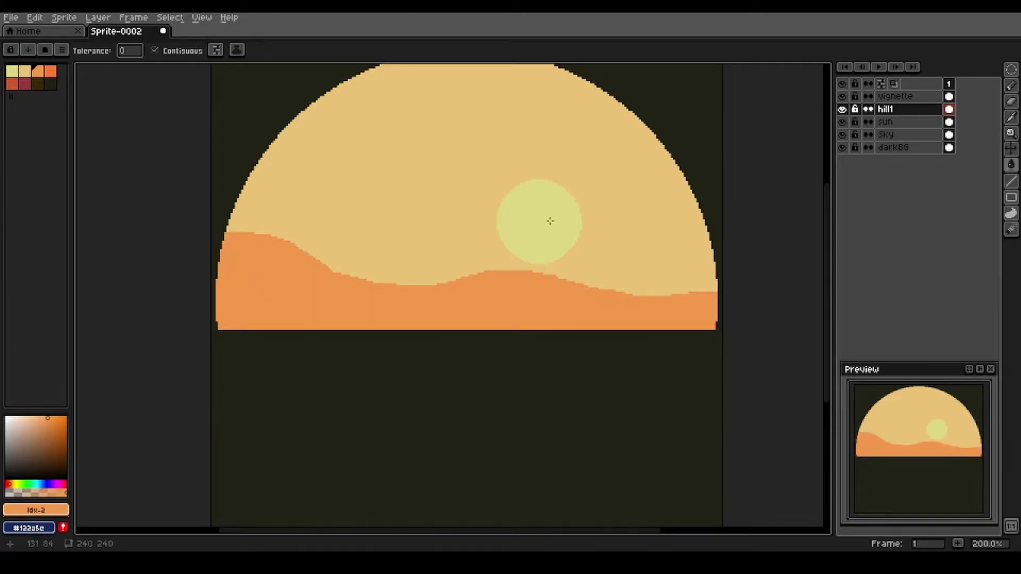
Add a new layer directly above hill1 and name it hill2
{"action": "left_click_drag", "start_coordinate": [893, 109], "coordinate": [885, 154]}
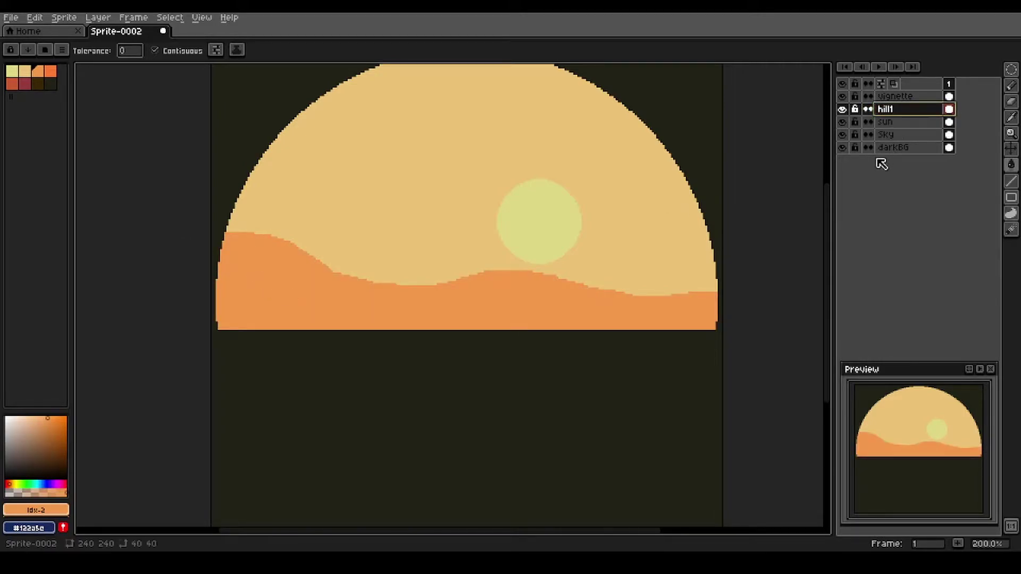
{"action": "key", "text": "shift+n"}
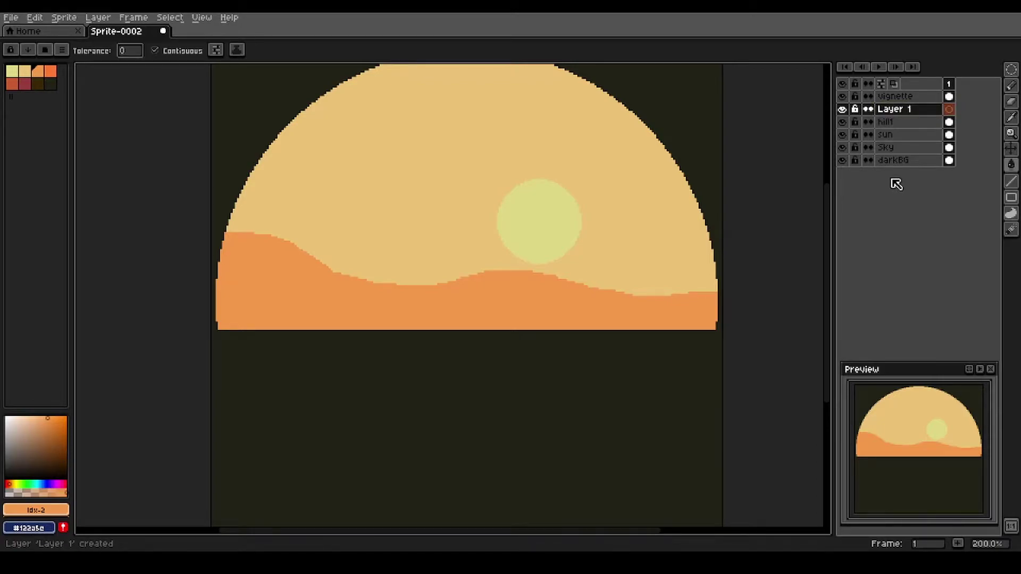
{"action": "key", "text": "shift+p"}
{"action": "type", "text": "hill2"}
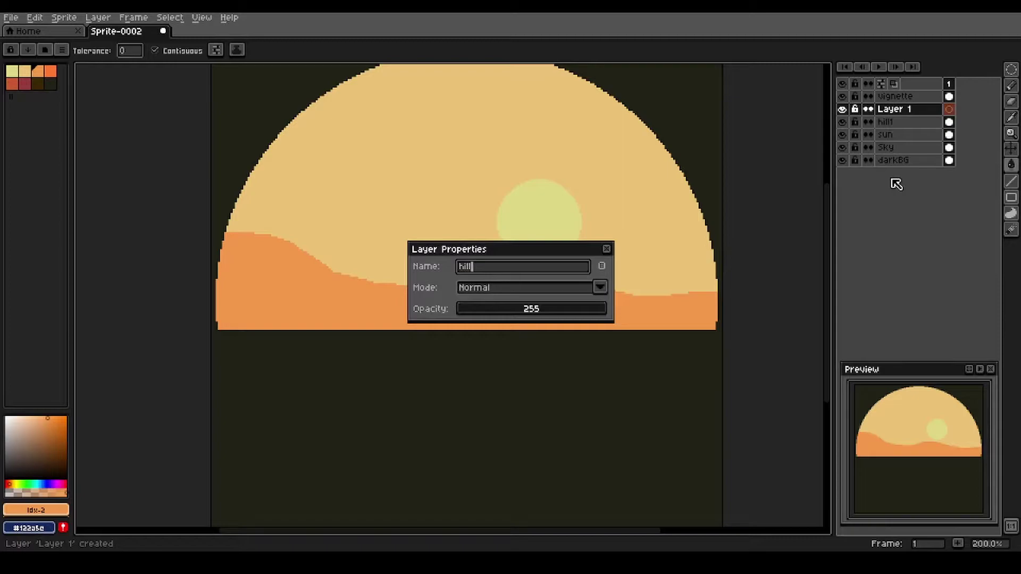
{"action": "key", "text": "Return"}
Start the hill2 ridge with the Pencil in palette colour index 3, sloping down from the canvas's left edge inside the first hill
{"action": "left_click", "coordinate": [50, 71]}
{"action": "key", "text": "b"}
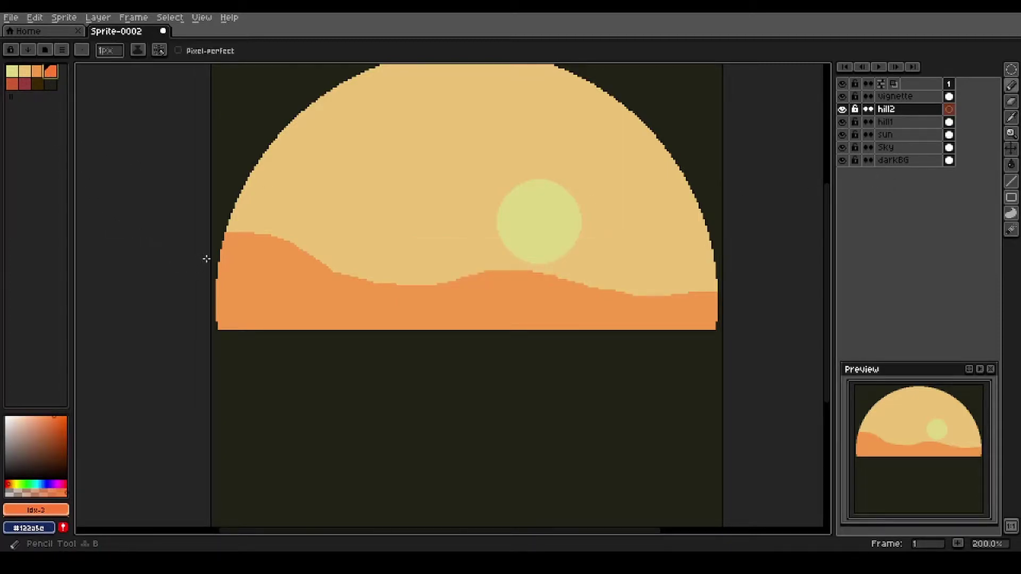
{"action": "left_click_drag", "start_coordinate": [234, 250], "coordinate": [251, 255]}
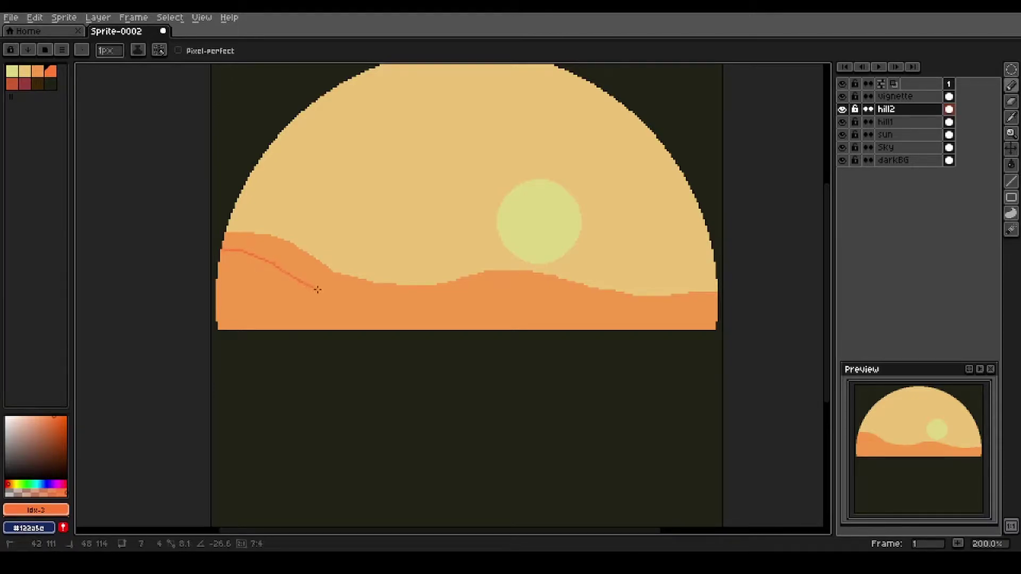
{"action": "left_click_drag", "start_coordinate": [439, 296], "coordinate": [475, 279]}
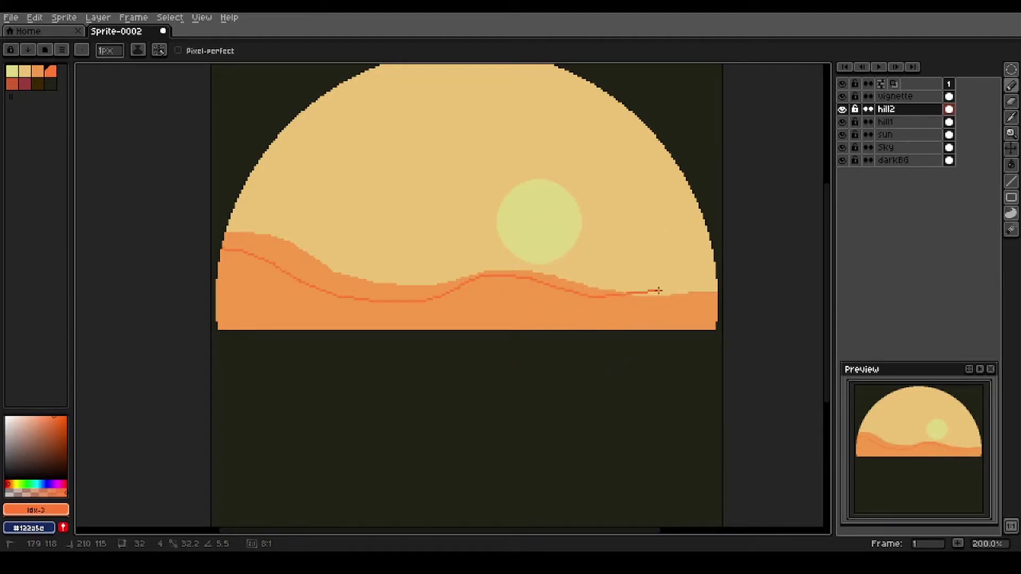
{"action": "left_click", "coordinate": [695, 285], "text": "shift"}
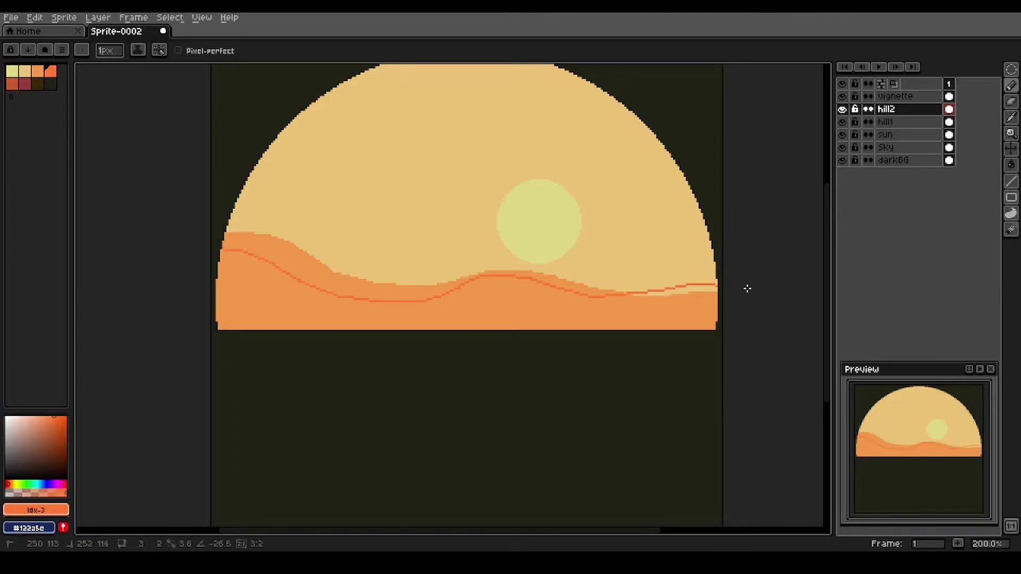
{"action": "left_click", "coordinate": [733, 329], "text": "shift"}
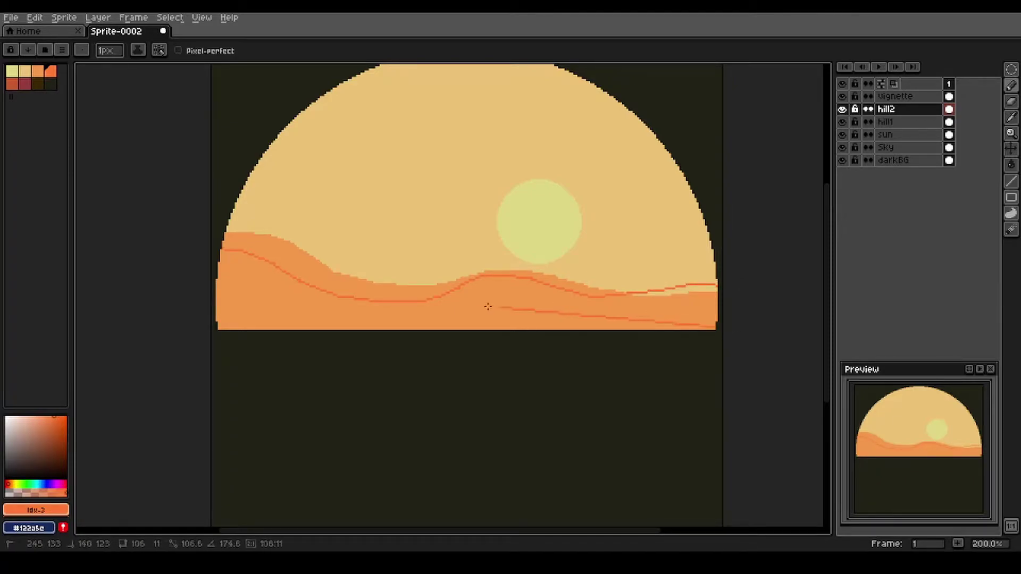
{"action": "left_click", "coordinate": [164, 328], "text": "shift"}
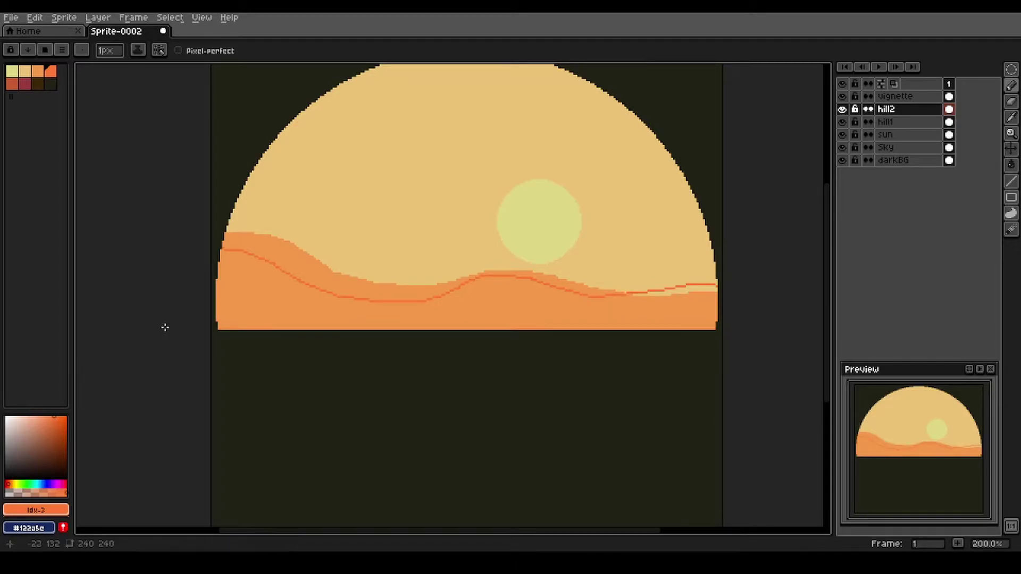
{"action": "key", "text": "ctrl+z"}
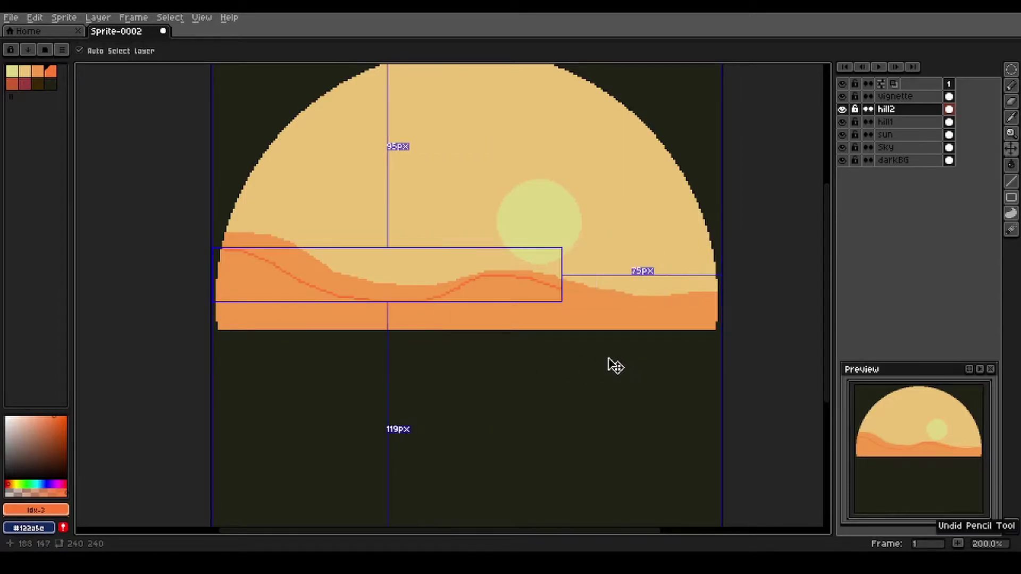
{"action": "left_click_drag", "start_coordinate": [423, 329], "coordinate": [261, 282]}
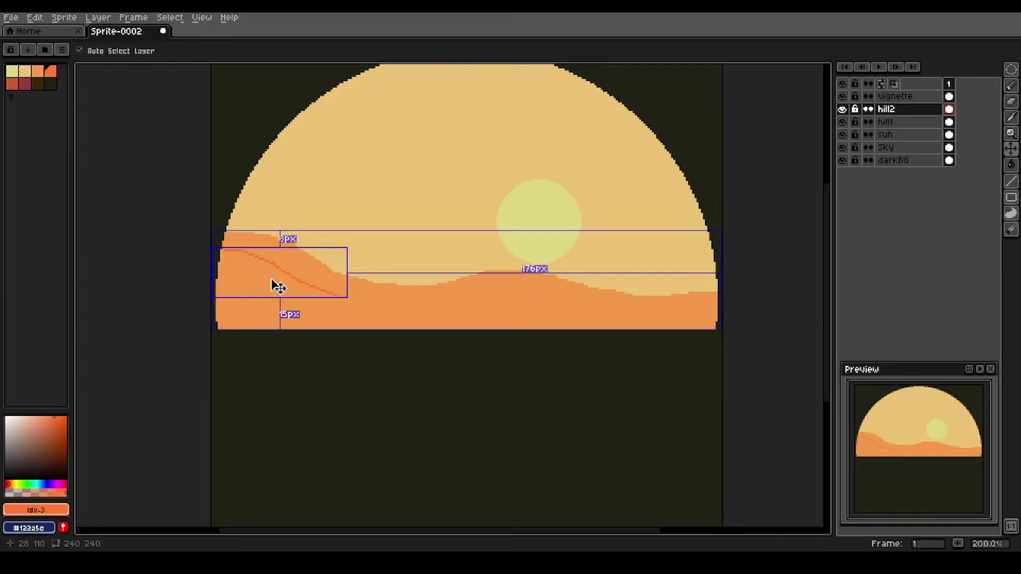
Undo the last hill2 ridge strokes and pencil it again as a full-width wave, dipping below hill1's base near the canvas's right edge
{"action": "key", "text": "b"}
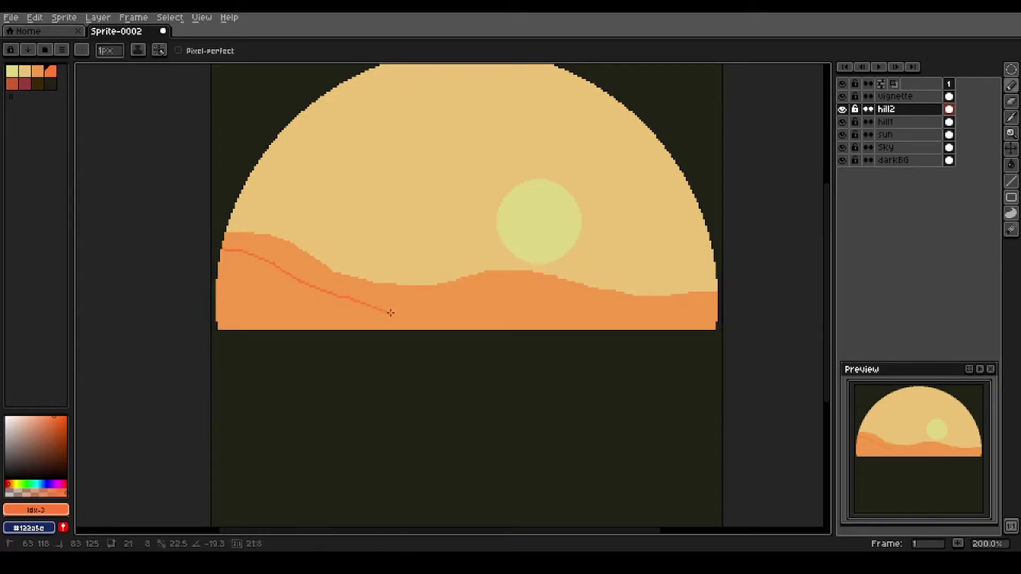
{"action": "key", "text": "ctrl+z"}
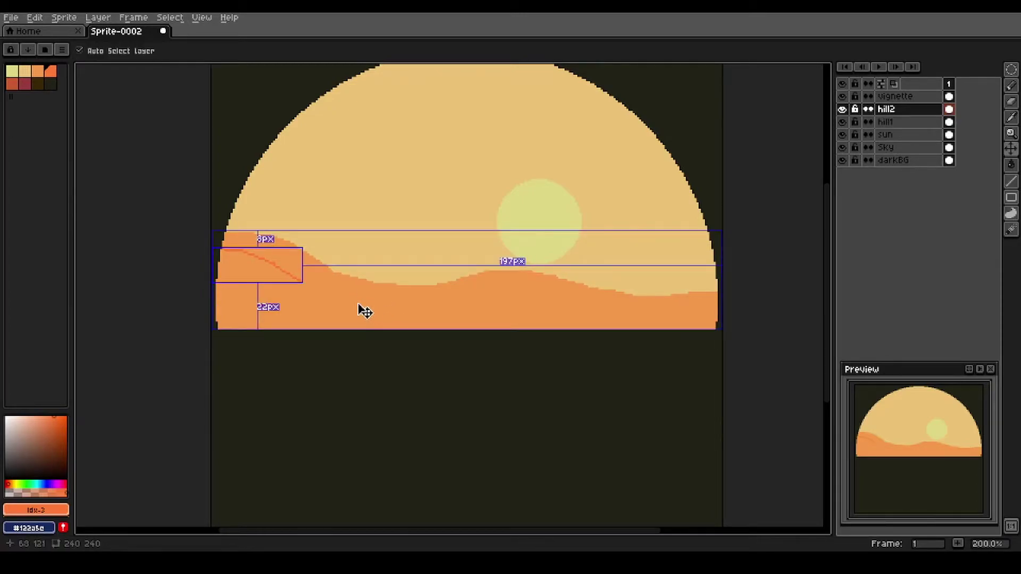
{"action": "key", "text": "ctrl+z"}
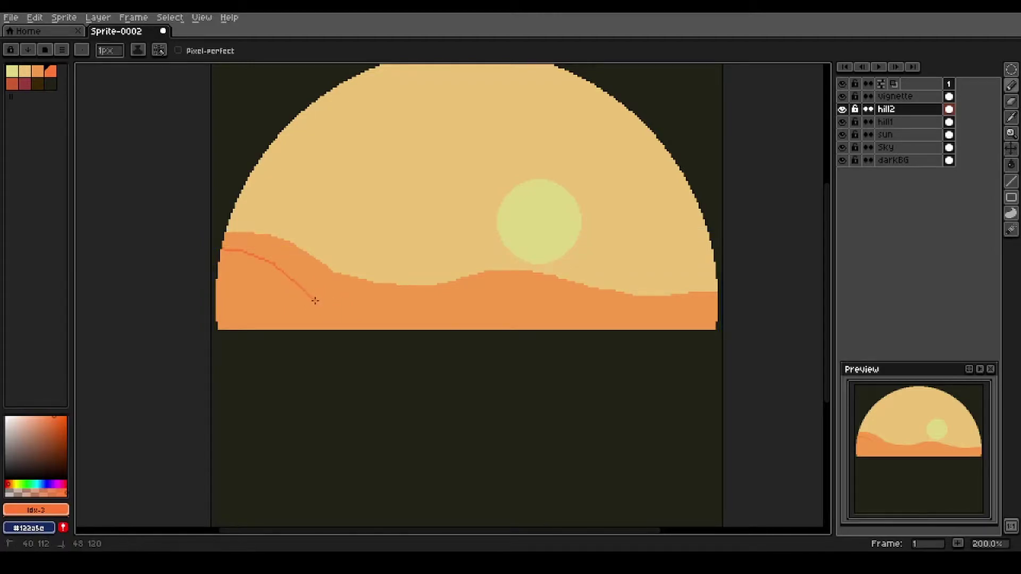
{"action": "mouse_move", "coordinate": [369, 325]}
{"action": "left_mouse_down"}
{"action": "mouse_move", "coordinate": [521, 298]}
{"action": "mouse_move", "coordinate": [616, 338]}
{"action": "left_mouse_up"}
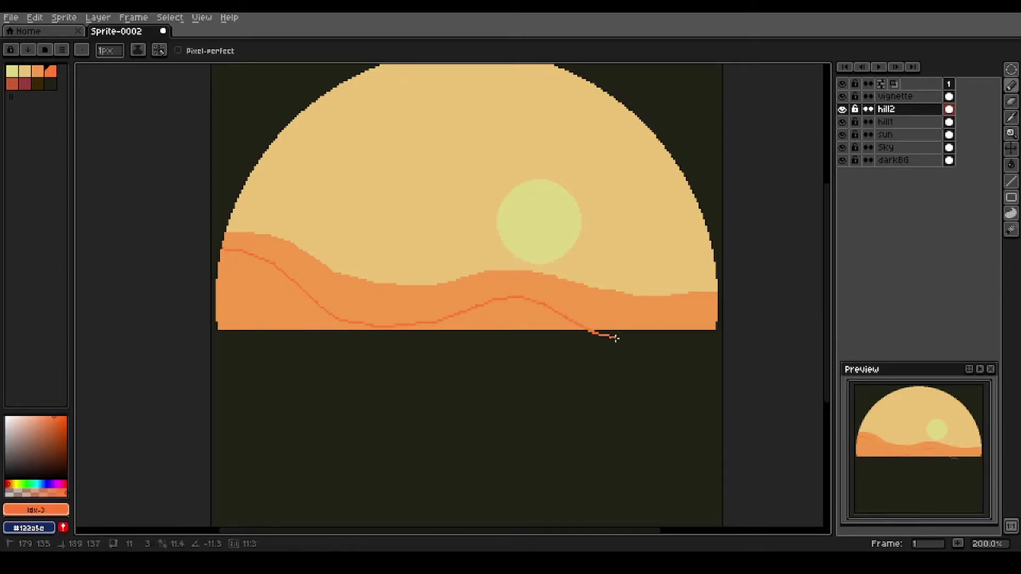
{"action": "left_click", "coordinate": [674, 344], "text": "shift"}
Close hill2 with a straight base line at about y 150, below hill1's base, and fill it with palette colour index 3
{"action": "left_click", "coordinate": [712, 364]}
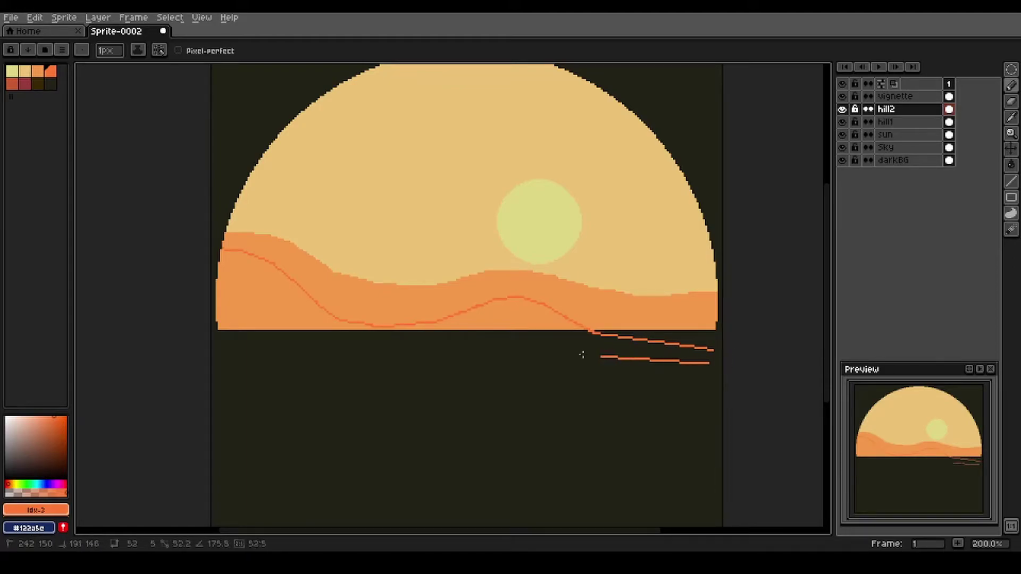
{"action": "left_click", "coordinate": [170, 363], "text": "shift"}
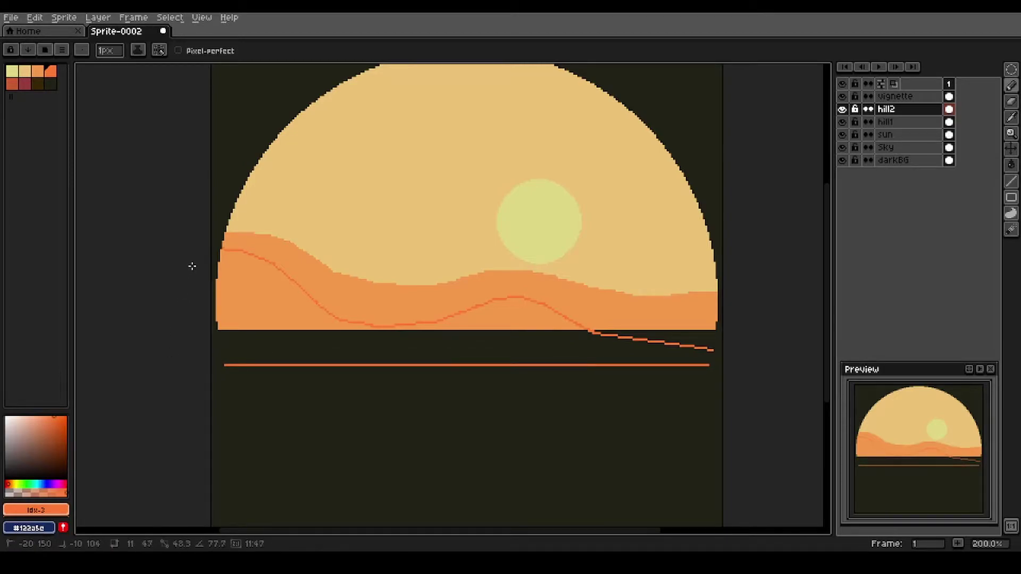
{"action": "key", "text": "g"}
{"action": "left_click", "coordinate": [281, 313]}
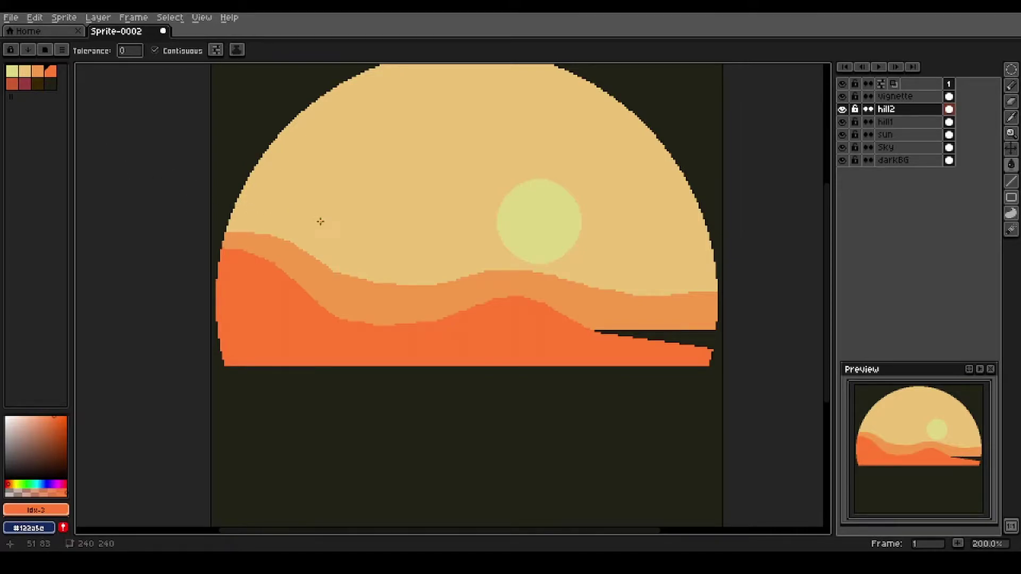
Add a new layer directly above hill2 and name it hill3
{"action": "key", "text": "shift+n"}
{"action": "key", "text": "shift+p"}
{"action": "type", "text": "hi"}
{"action": "key", "text": "Return"}
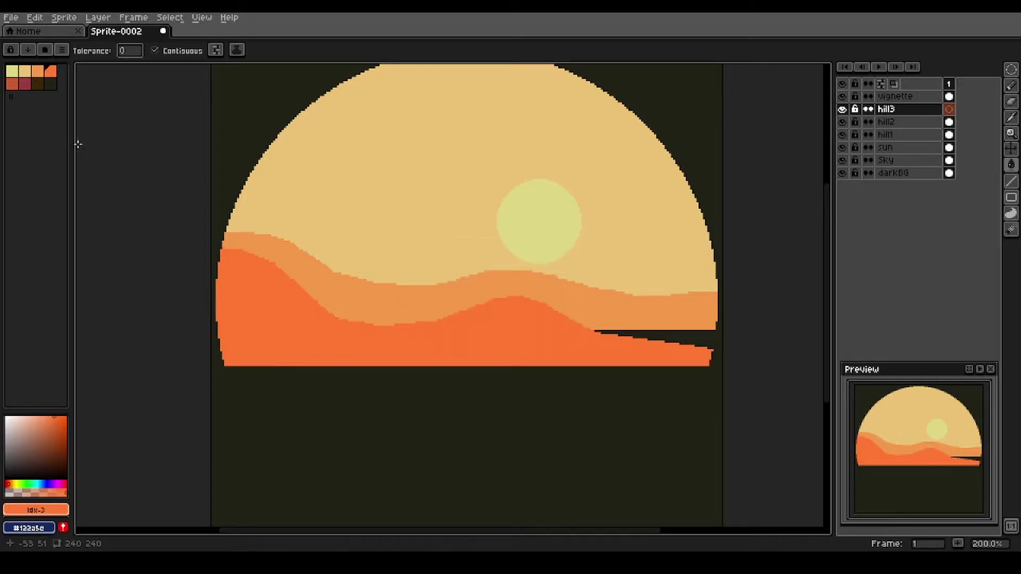
Pencil hill3 in palette colour index 4, descending from a high right peak to a low left edge, with a straight base at y 149, and fill it
{"action": "left_click", "coordinate": [13, 87]}
{"action": "key", "text": "b"}
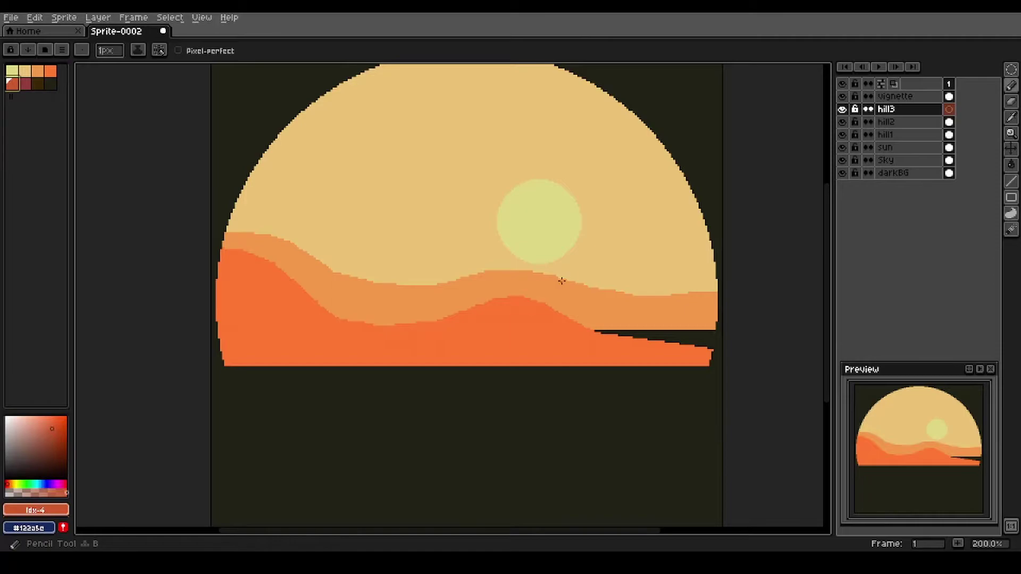
{"action": "mouse_move", "coordinate": [715, 247]}
{"action": "left_mouse_down"}
{"action": "mouse_move", "coordinate": [633, 262]}
{"action": "mouse_move", "coordinate": [574, 311]}
{"action": "mouse_move", "coordinate": [443, 316]}
{"action": "mouse_move", "coordinate": [296, 349]}
{"action": "mouse_move", "coordinate": [203, 349]}
{"action": "mouse_move", "coordinate": [202, 364]}
{"action": "left_mouse_up"}
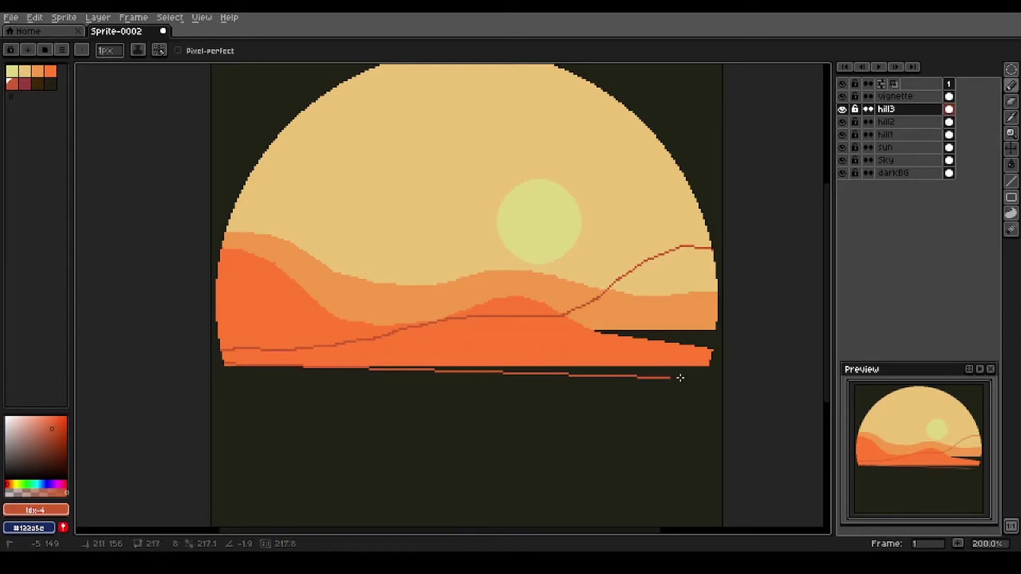
{"action": "left_click", "coordinate": [747, 366], "text": "shift"}
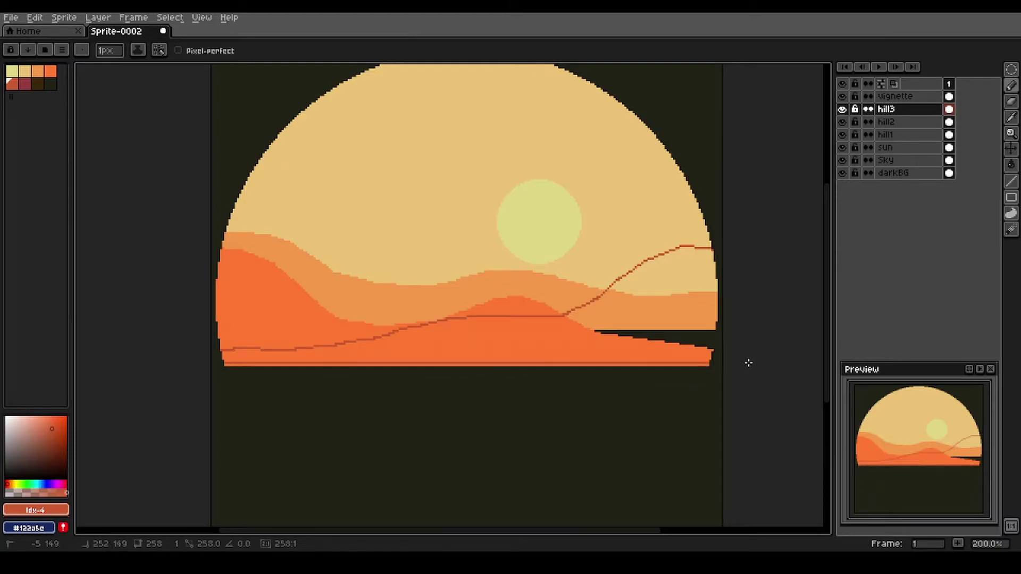
{"action": "left_click", "coordinate": [715, 248]}
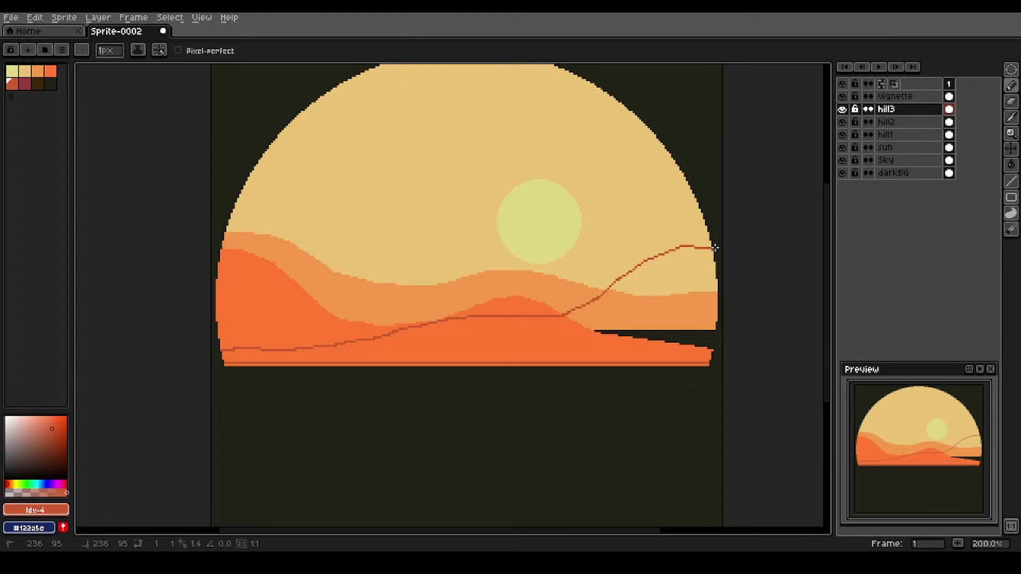
{"action": "key", "text": "g"}
{"action": "left_click", "coordinate": [685, 276]}
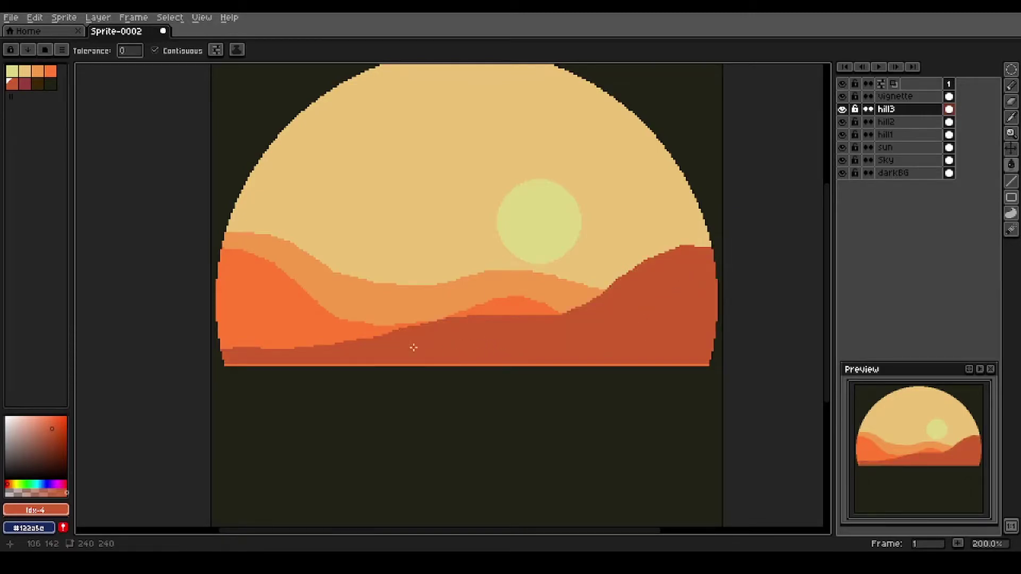
Add a new layer directly above hill3 and name it hill4
{"action": "left_click_drag", "start_coordinate": [346, 369], "coordinate": [410, 344]}
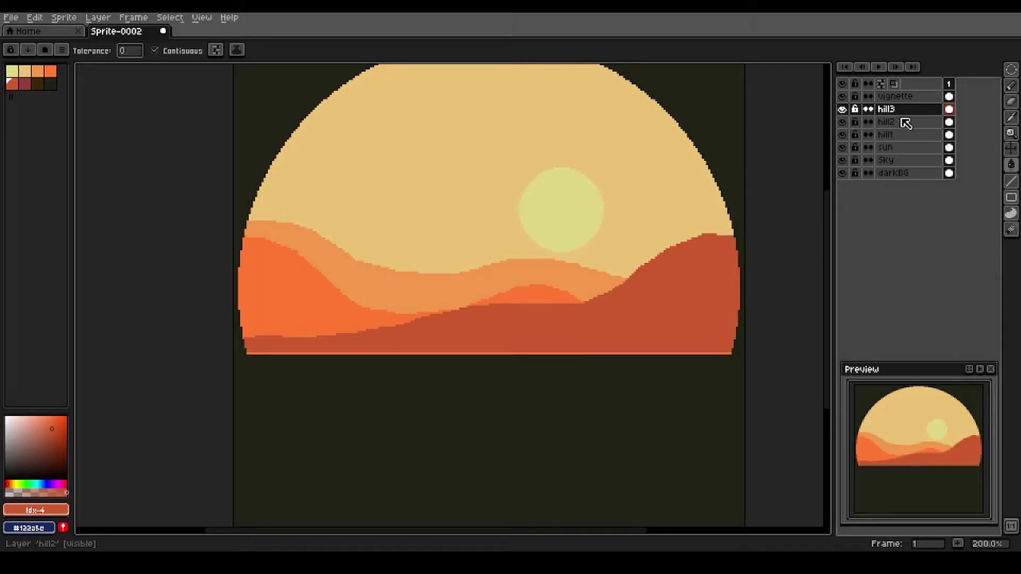
{"action": "key", "text": "shift+n"}
{"action": "double_click", "coordinate": [918, 116]}
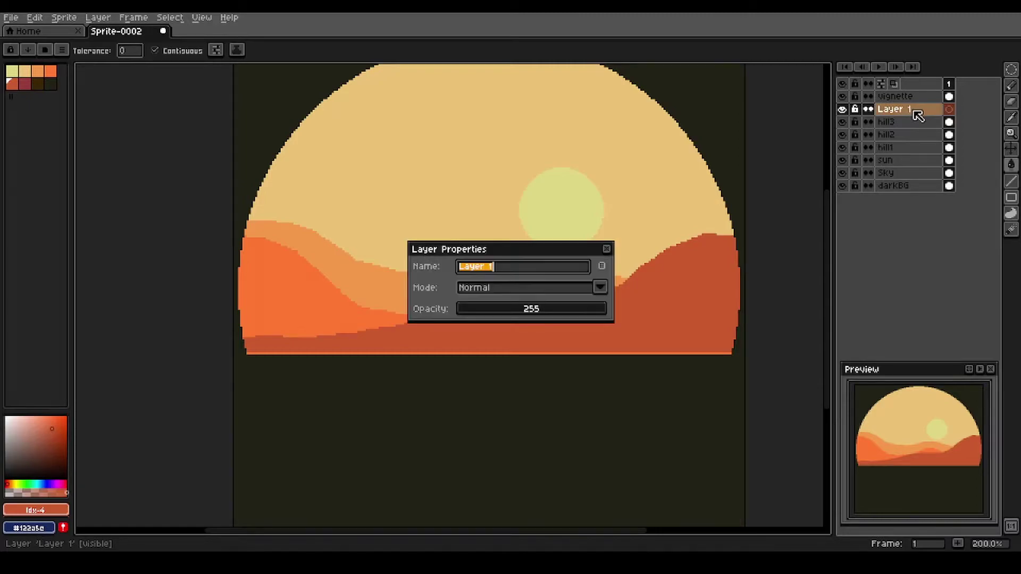
{"action": "type", "text": "hill4"}
{"action": "key", "text": "Return"}
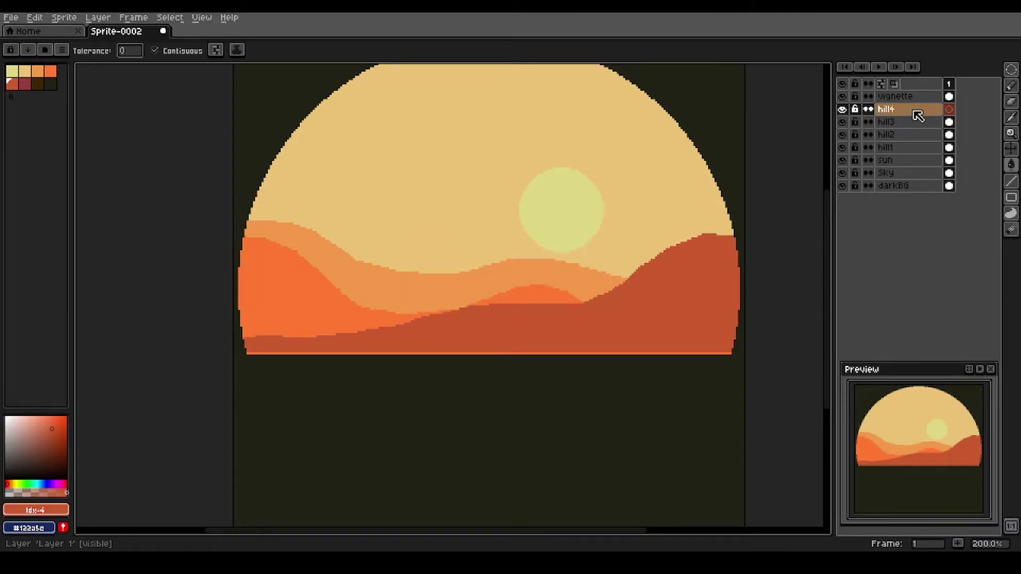
Pencil a low full-width wavy hill outline, highest at the left, on hill4 in palette colour index 5 and fill it
{"action": "key", "text": "b"}
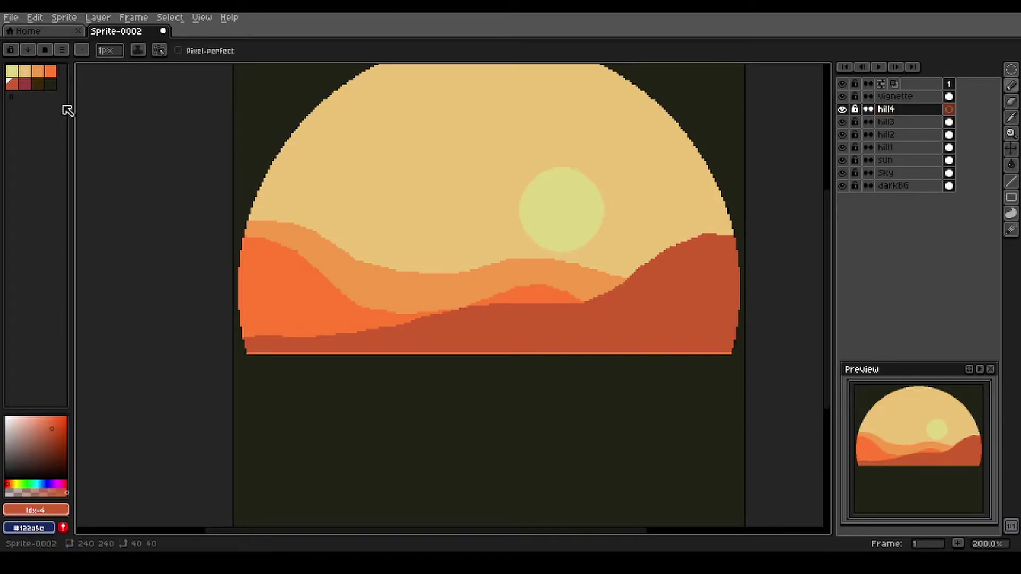
{"action": "left_click", "coordinate": [24, 84]}
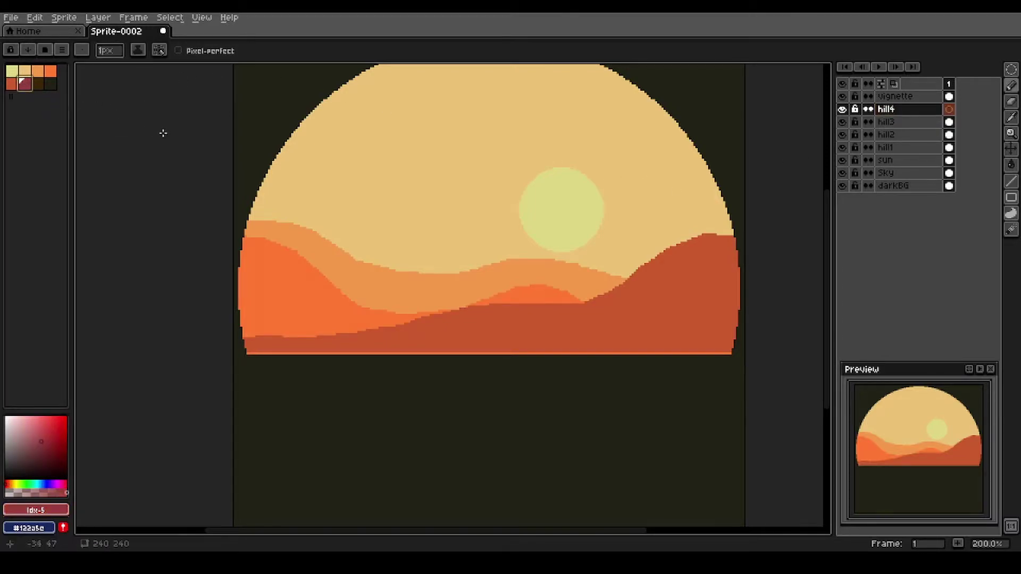
{"action": "mouse_move", "coordinate": [235, 286]}
{"action": "left_mouse_down"}
{"action": "mouse_move", "coordinate": [349, 325]}
{"action": "mouse_move", "coordinate": [436, 338]}
{"action": "mouse_move", "coordinate": [593, 329]}
{"action": "mouse_move", "coordinate": [668, 340]}
{"action": "mouse_move", "coordinate": [745, 320]}
{"action": "mouse_move", "coordinate": [655, 362]}
{"action": "mouse_move", "coordinate": [410, 340]}
{"action": "mouse_move", "coordinate": [290, 338]}
{"action": "mouse_move", "coordinate": [183, 353]}
{"action": "left_mouse_up"}
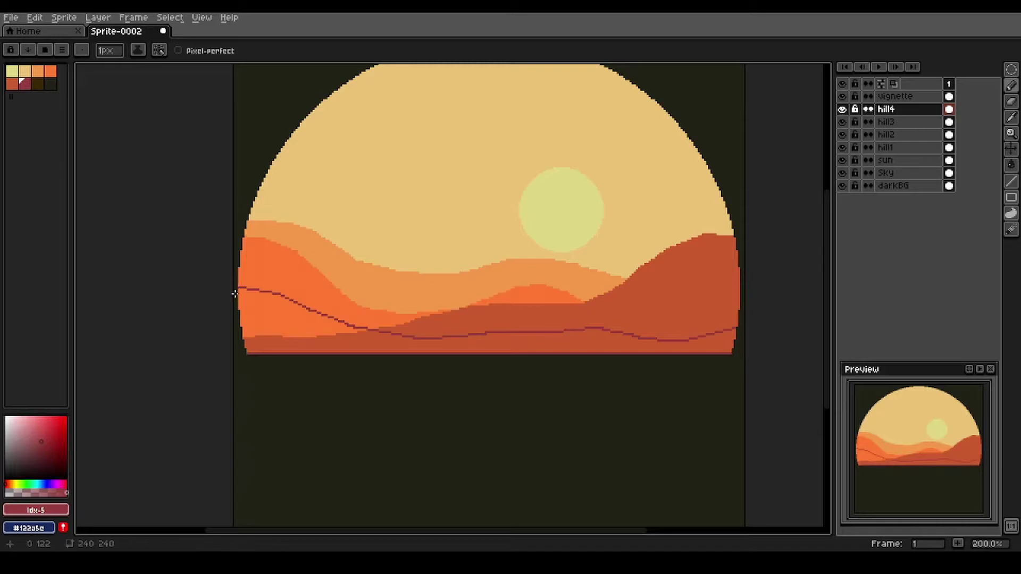
{"action": "key", "text": "g"}
{"action": "left_click", "coordinate": [310, 329]}
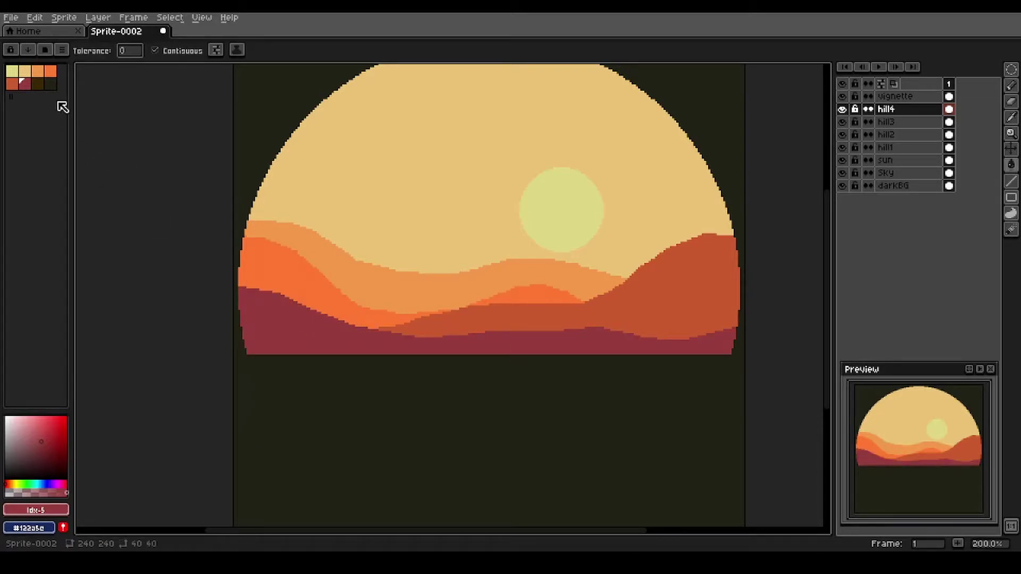
Choose palette colour index 6 and add a new layer named hill5 directly above hill4
{"action": "left_click", "coordinate": [37, 85]}
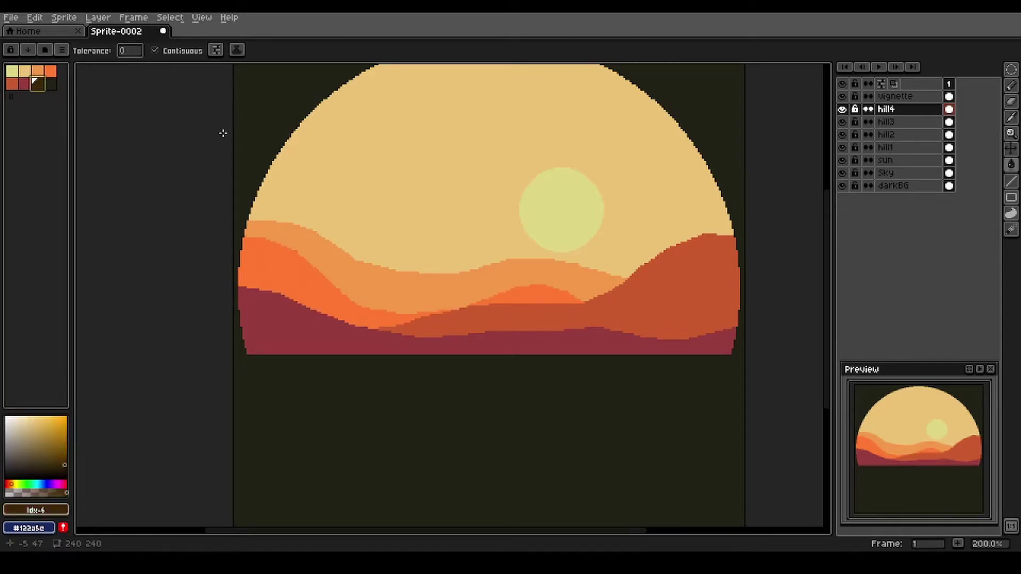
{"action": "key", "text": "shift+n"}
{"action": "key", "text": "shift+p"}
{"action": "type", "text": "hill5"}
{"action": "key", "text": "Return"}
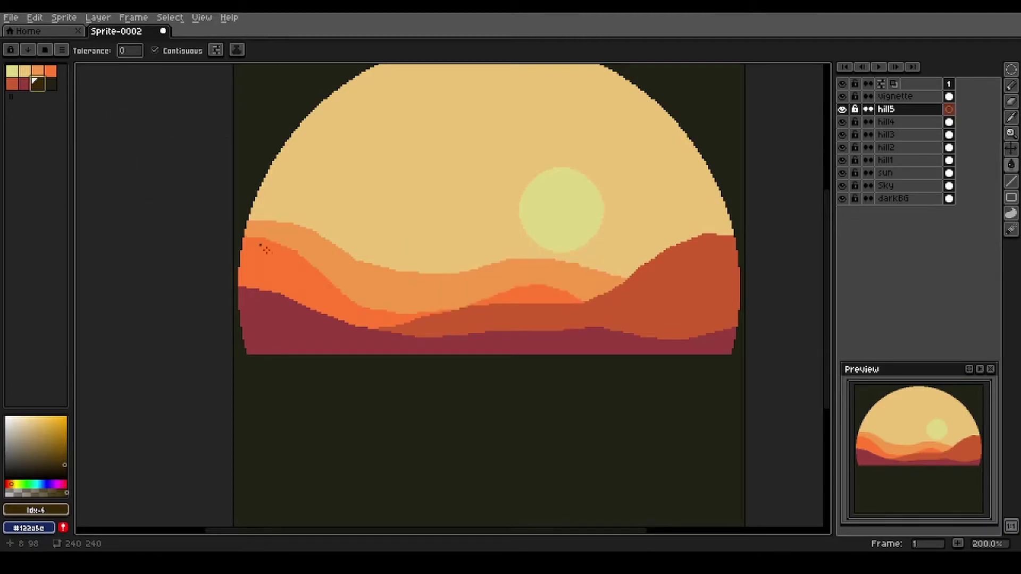
Pencil a low wavy hill on hill5 from the left edge across about three-quarters of the canvas, close its base and fill it with index 6
{"action": "key", "text": "b"}
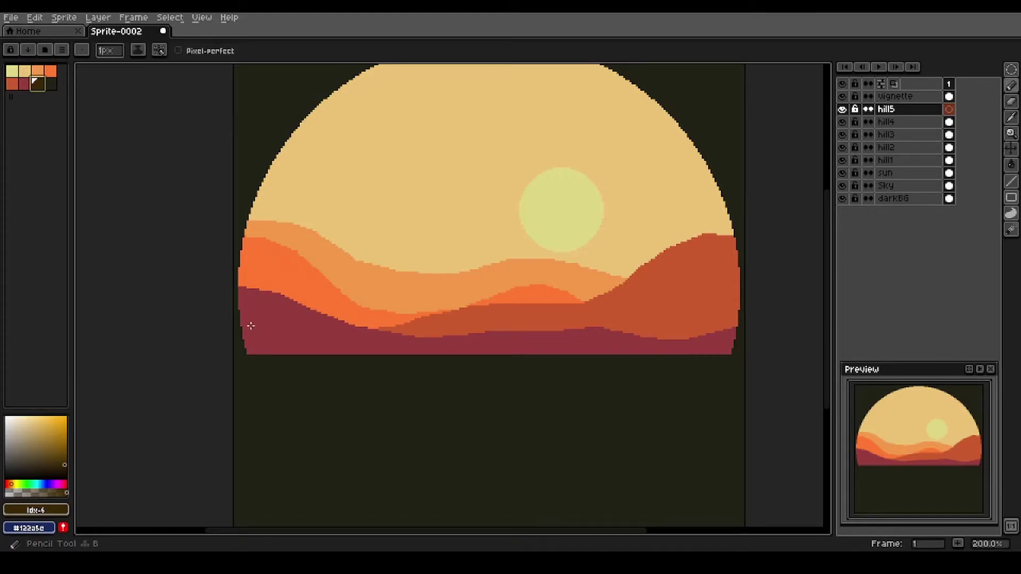
{"action": "left_click_drag", "start_coordinate": [234, 321], "coordinate": [279, 324]}
{"action": "mouse_move", "coordinate": [282, 325]}
{"action": "left_mouse_down"}
{"action": "mouse_move", "coordinate": [375, 351]}
{"action": "mouse_move", "coordinate": [513, 341]}
{"action": "mouse_move", "coordinate": [634, 355]}
{"action": "mouse_move", "coordinate": [372, 343]}
{"action": "mouse_move", "coordinate": [221, 350]}
{"action": "left_mouse_up"}
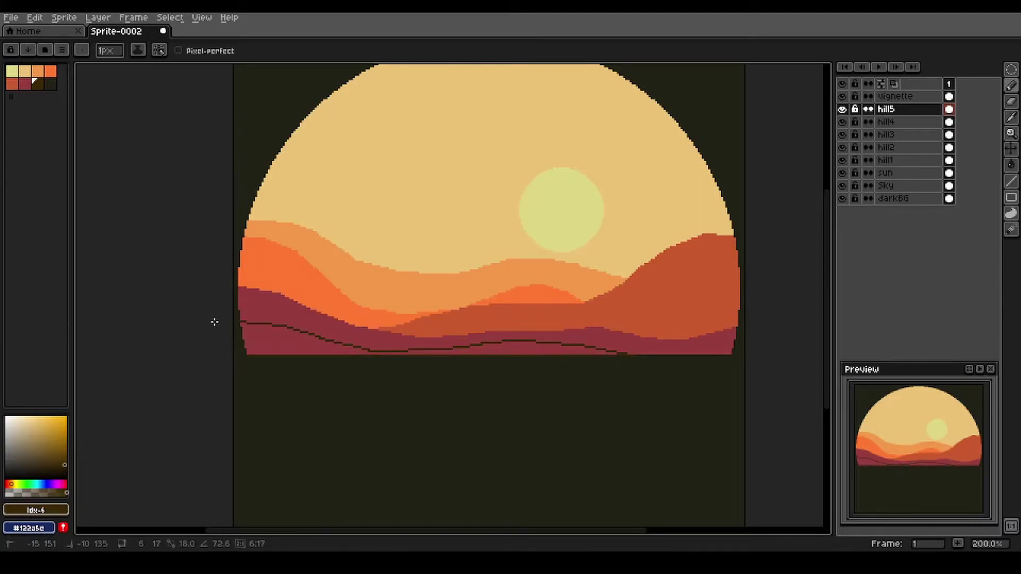
{"action": "key", "text": "g"}
{"action": "left_click", "coordinate": [290, 347]}
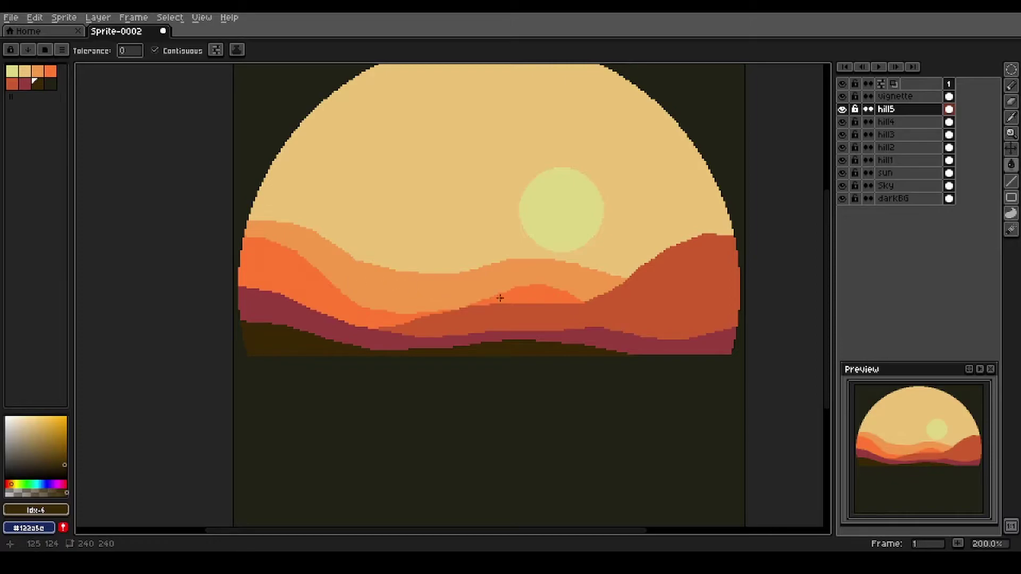
Raise the middle of hill2's ridge with a new wavy pencil line in its own orange #FF7031 and fill the gap beneath it
{"action": "left_click", "coordinate": [901, 148]}
{"action": "key", "text": "b"}
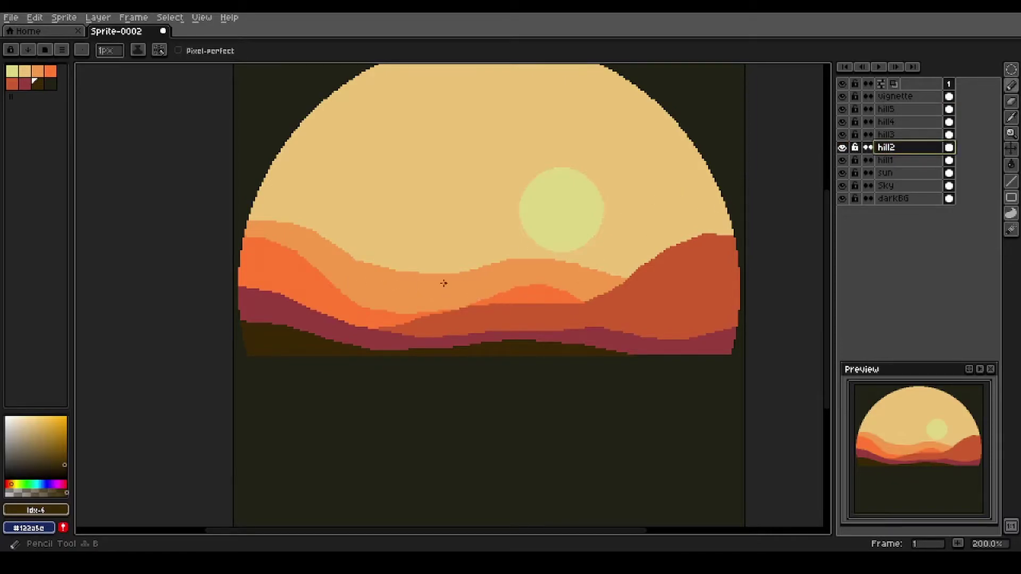
{"action": "left_click", "coordinate": [328, 294], "text": "alt"}
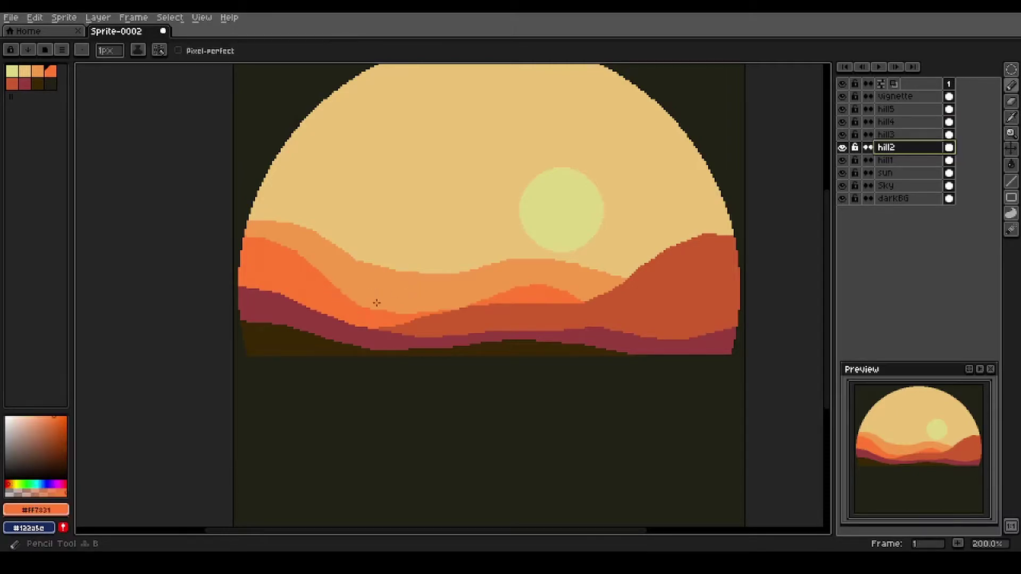
{"action": "mouse_move", "coordinate": [337, 287]}
{"action": "left_mouse_down"}
{"action": "mouse_move", "coordinate": [398, 303]}
{"action": "mouse_move", "coordinate": [490, 280]}
{"action": "mouse_move", "coordinate": [539, 283]}
{"action": "left_mouse_up"}
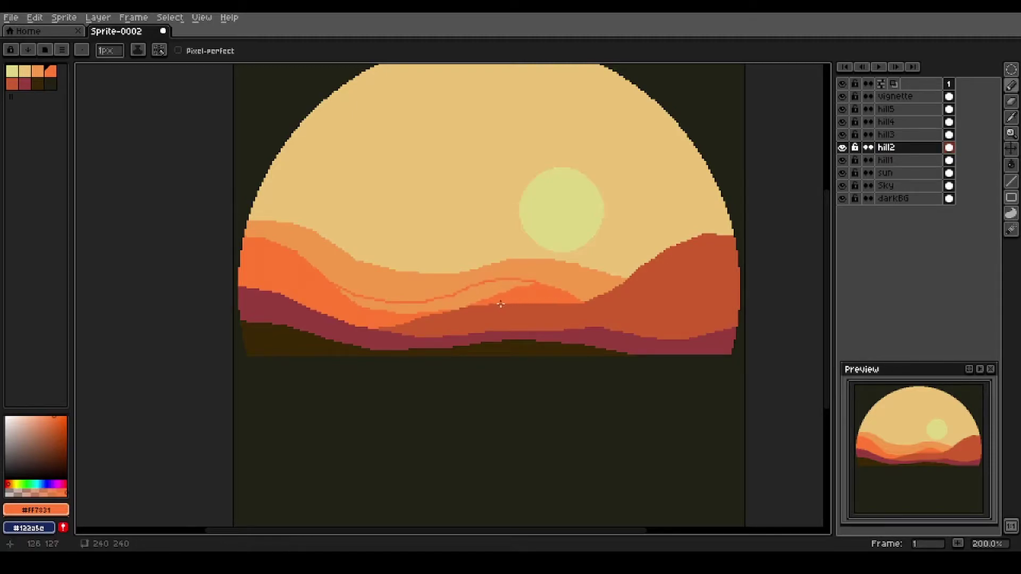
{"action": "key", "text": "g"}
{"action": "left_click", "coordinate": [425, 305]}
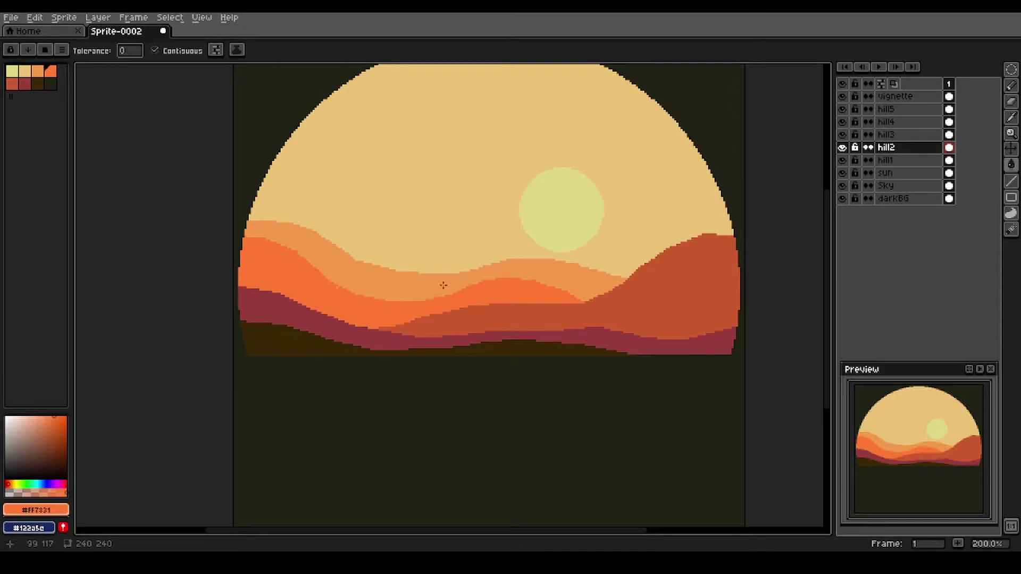
Erase along hill1's upper edge with the 3 px Eraser to deepen the valley between its left slope and the middle crest
{"action": "left_click", "coordinate": [892, 162]}
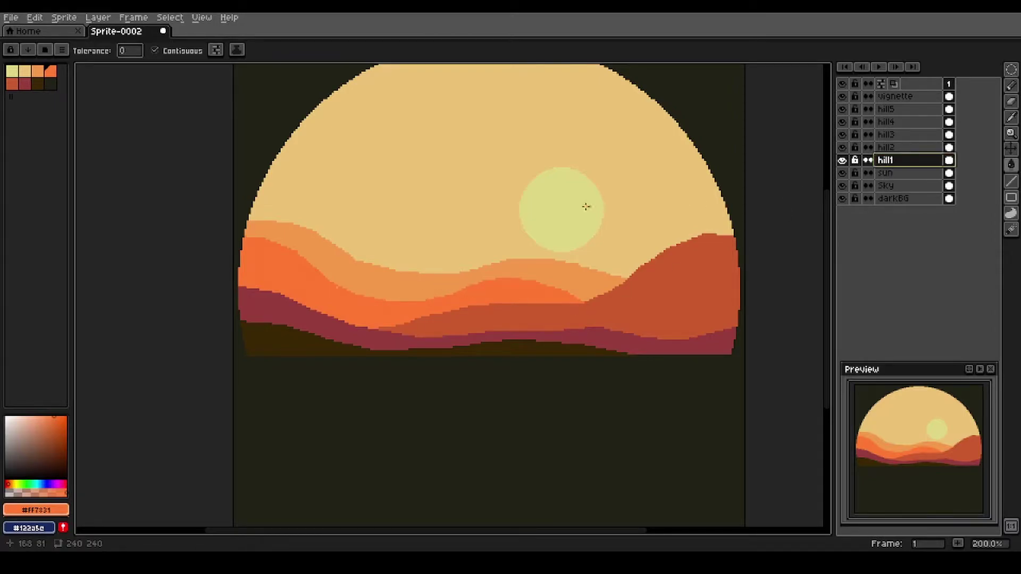
{"action": "key", "text": "b"}
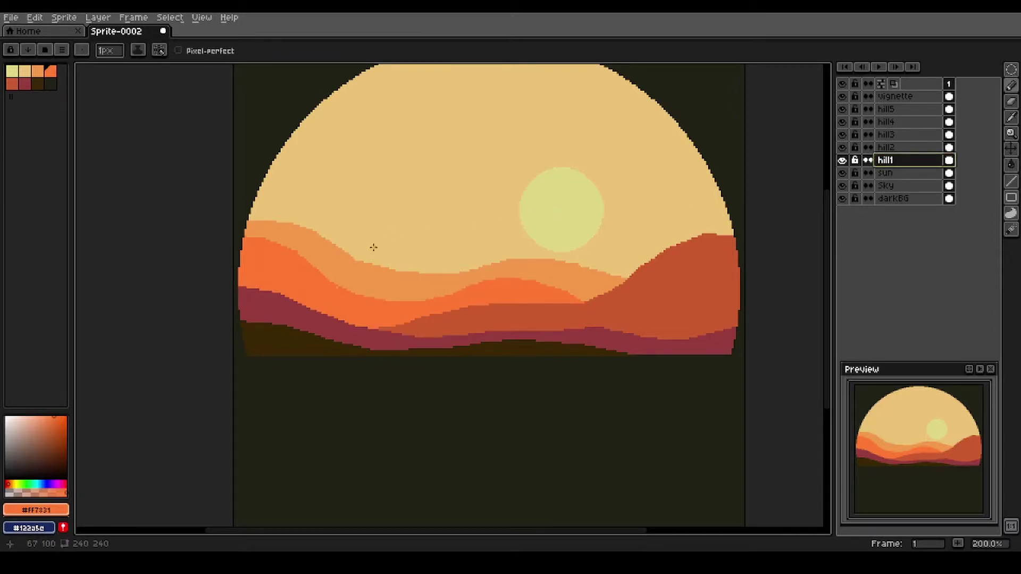
{"action": "key", "text": "e"}
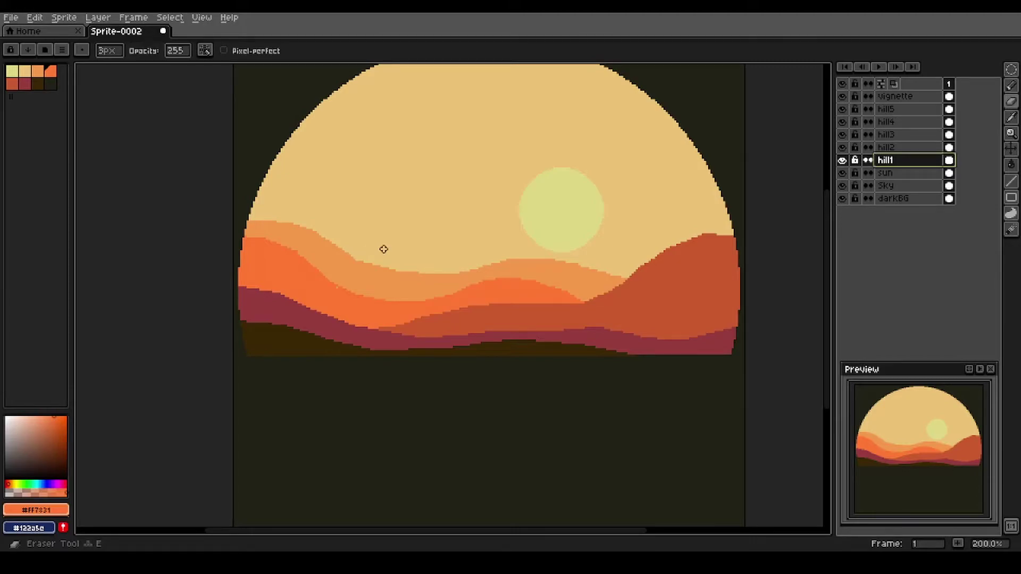
{"action": "mouse_move", "coordinate": [319, 230]}
{"action": "left_mouse_down"}
{"action": "mouse_move", "coordinate": [371, 270]}
{"action": "mouse_move", "coordinate": [407, 266]}
{"action": "mouse_move", "coordinate": [367, 262]}
{"action": "mouse_move", "coordinate": [429, 275]}
{"action": "left_mouse_up"}
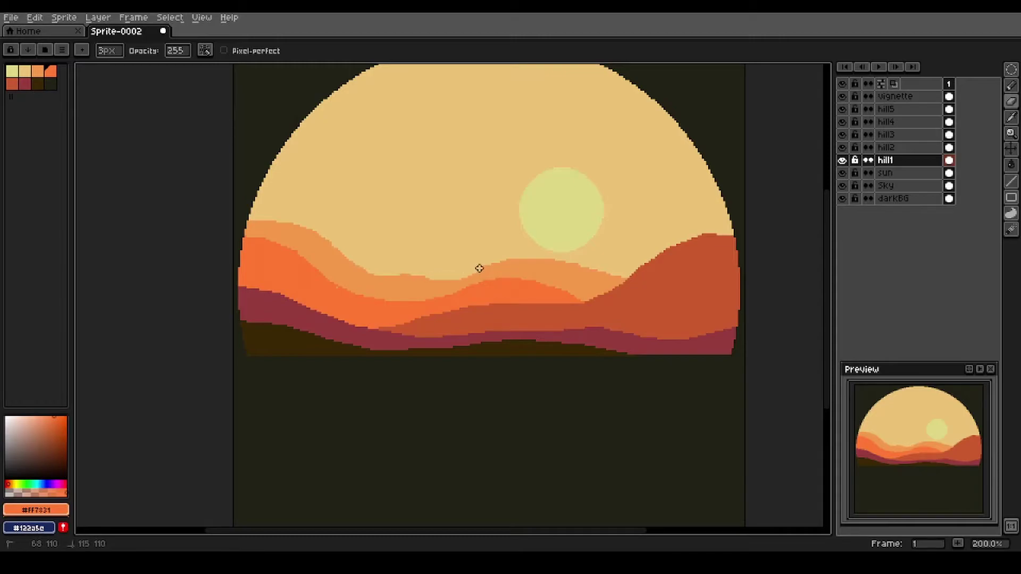
{"action": "left_click_drag", "start_coordinate": [498, 260], "coordinate": [498, 259]}
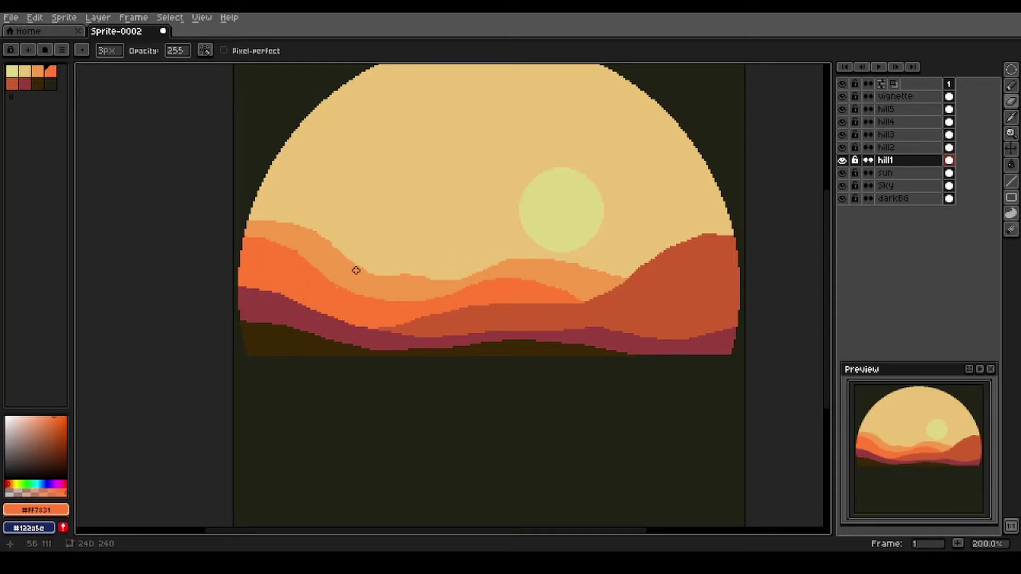
{"action": "key", "text": "b"}
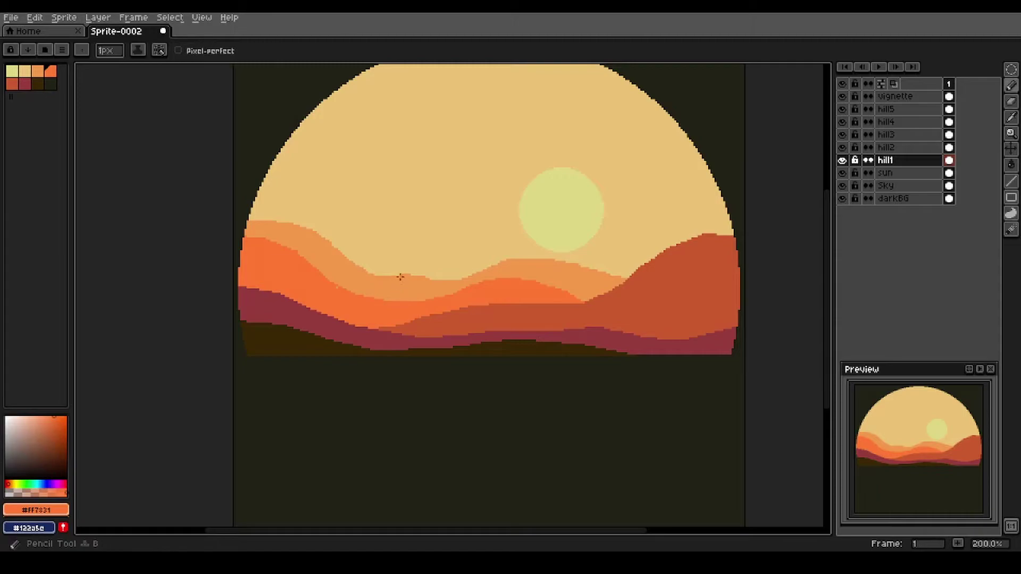
Pencil a rounded crest on hill1's ridge between its left slope and right crest in its own orange #F39949, and fill the gap beneath
{"action": "scroll", "coordinate": [372, 272], "scroll_direction": "up", "scroll_amount": 1}
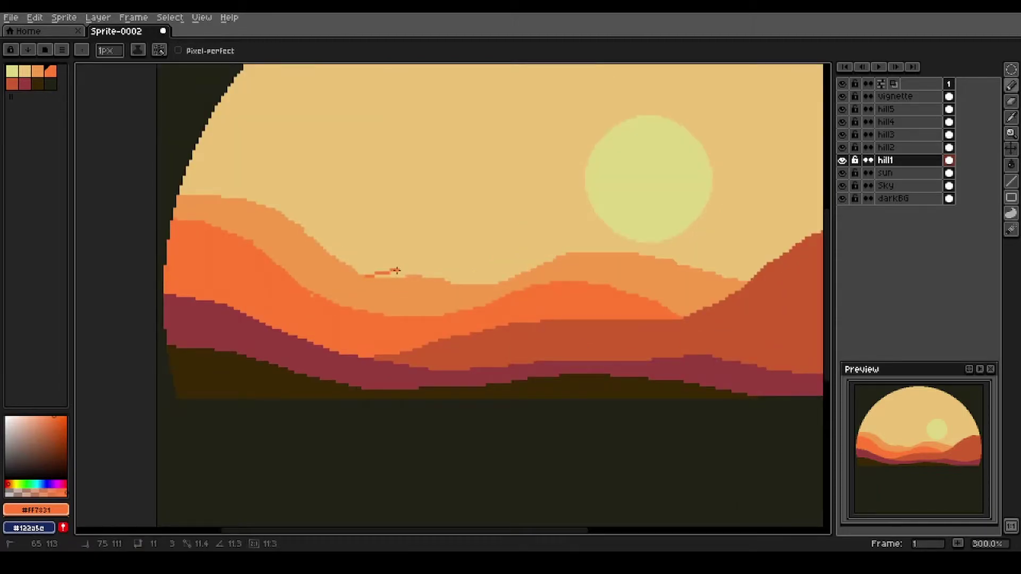
{"action": "left_click", "coordinate": [365, 276], "text": "alt"}
{"action": "mouse_move", "coordinate": [371, 275]}
{"action": "left_mouse_down"}
{"action": "mouse_move", "coordinate": [437, 260]}
{"action": "mouse_move", "coordinate": [503, 286]}
{"action": "left_mouse_up"}
{"action": "key", "text": "g"}
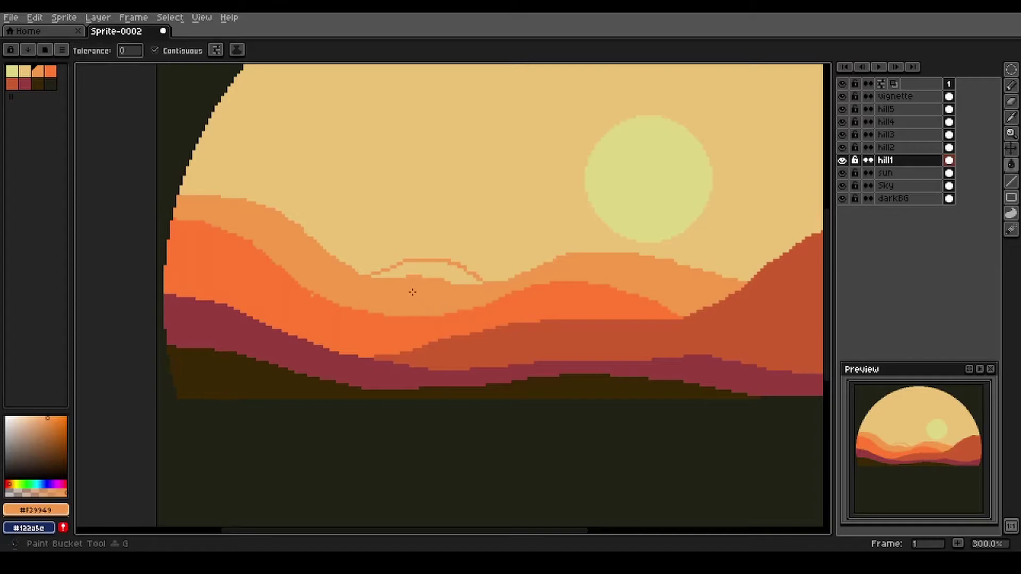
{"action": "left_click", "coordinate": [439, 270]}
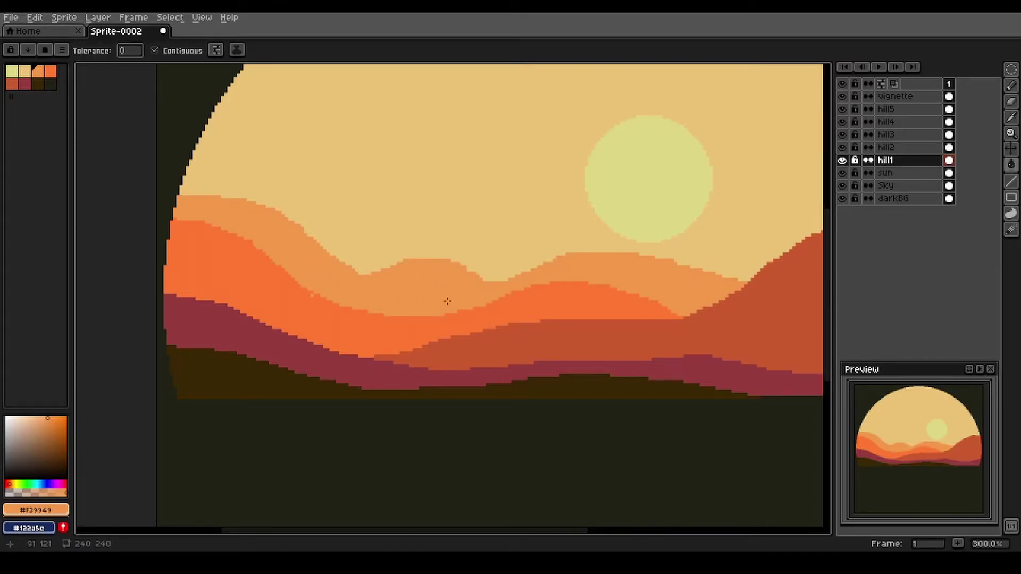
Smooth the sharp dips on both sides of hill1's new middle crest with 1 px Pencil strokes in #F39949
{"action": "scroll", "coordinate": [447, 302], "scroll_direction": "down", "scroll_amount": 1}
{"action": "key", "text": "space"}
{"action": "left_click_drag", "start_coordinate": [477, 262], "coordinate": [456, 294]}
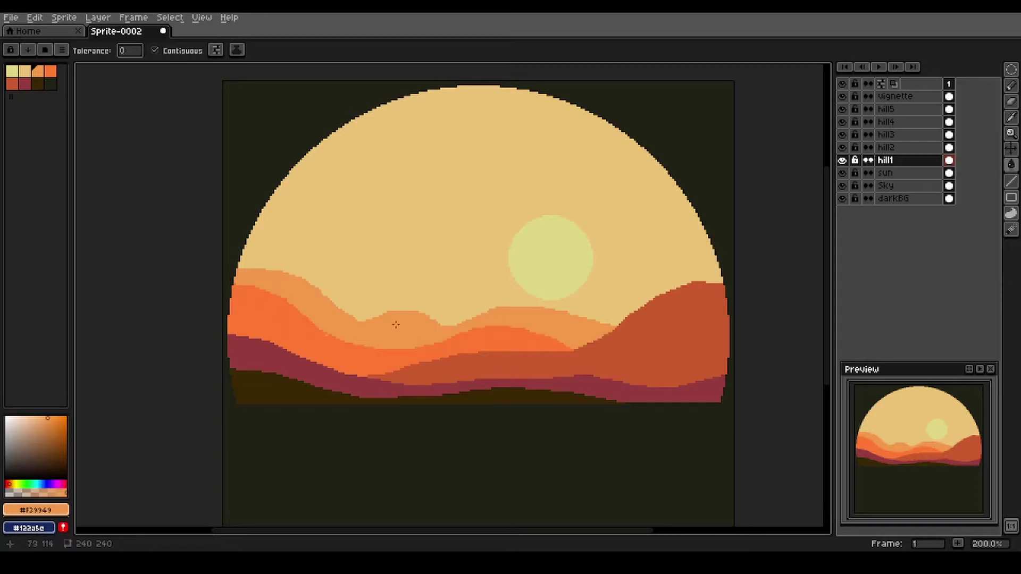
{"action": "scroll", "coordinate": [392, 323], "scroll_direction": "up", "scroll_amount": 2}
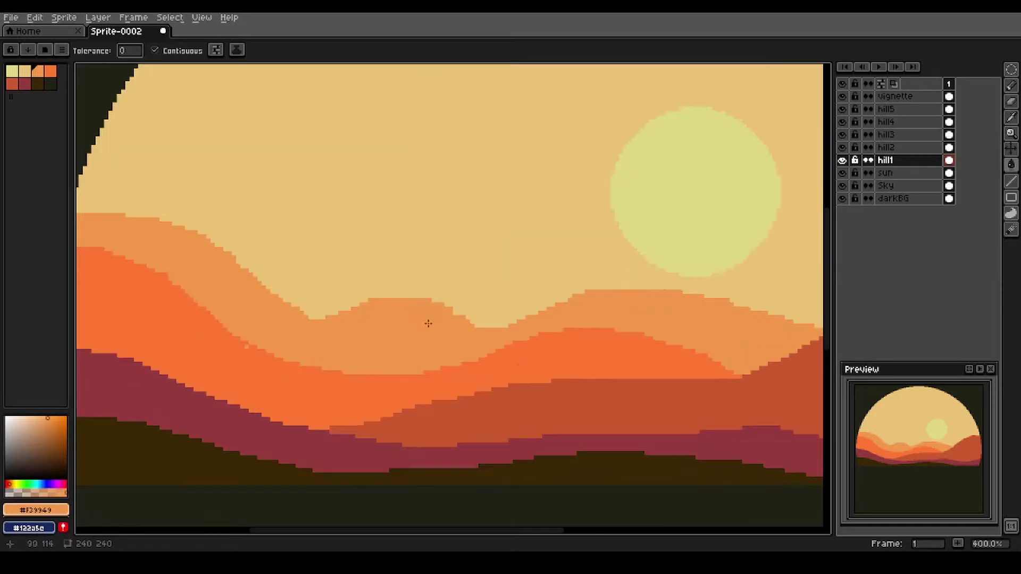
{"action": "left_click", "coordinate": [481, 325]}
{"action": "key", "text": "ctrl+z"}
{"action": "key", "text": "b"}
{"action": "left_click_drag", "start_coordinate": [335, 318], "coordinate": [306, 313]}
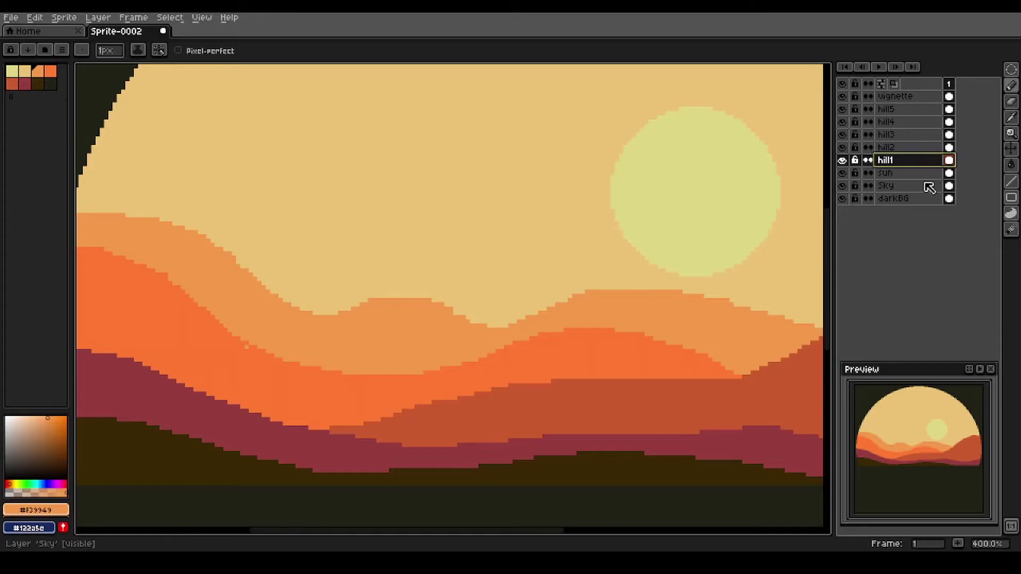
Add a new layer named mist1 directly above hill1
{"action": "key", "text": "shift+n"}
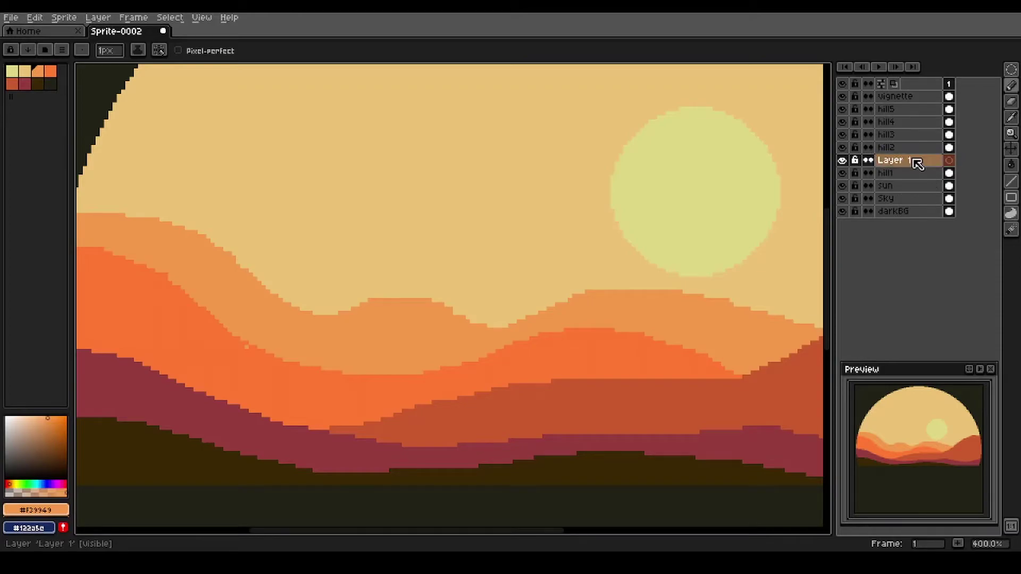
{"action": "double_click", "coordinate": [917, 161]}
{"action": "type", "text": "mist1"}
{"action": "key", "text": "Return"}
Pencil thin horizontal mist streaks in palette colour index 1 on mist1, in the two low areas of hill1 beside hill2's middle crest
{"action": "key", "text": "i"}
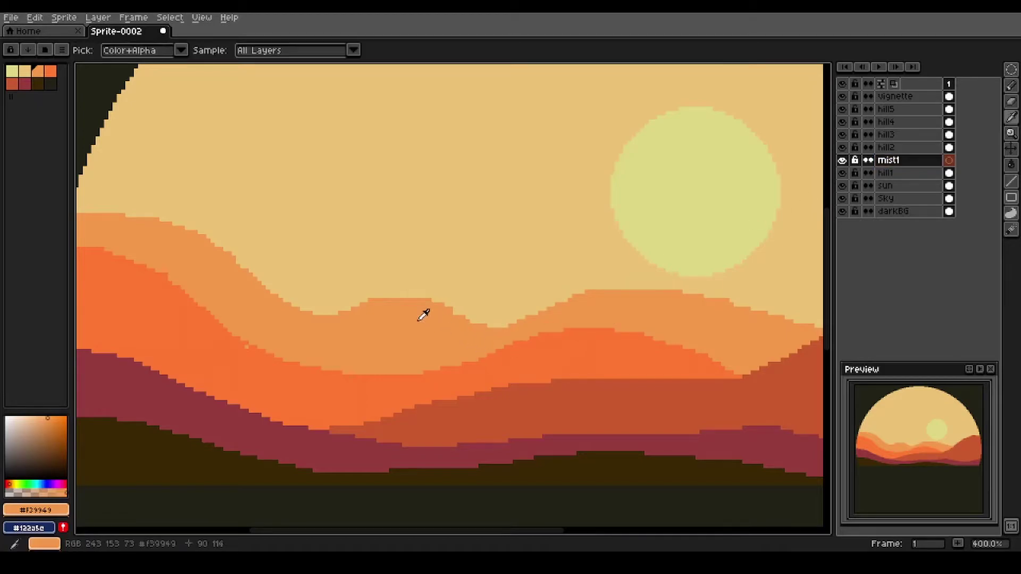
{"action": "key", "text": "b"}
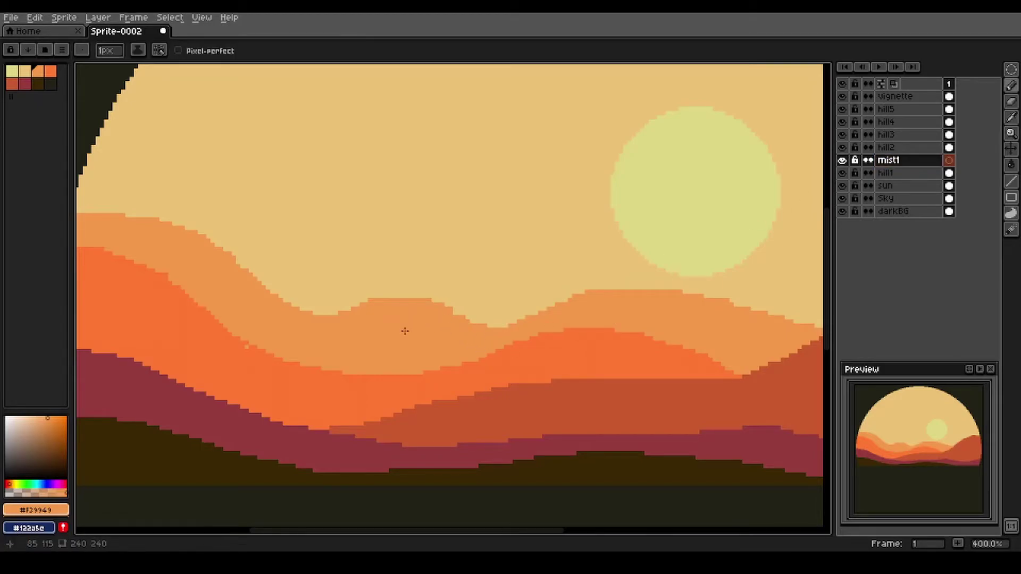
{"action": "left_click", "coordinate": [25, 71]}
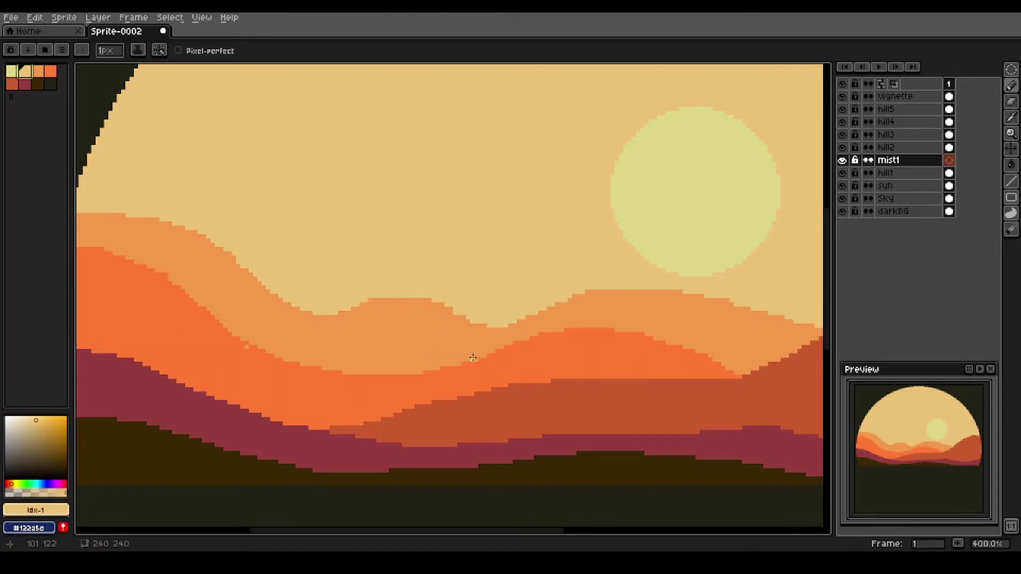
{"action": "left_click_drag", "start_coordinate": [473, 358], "coordinate": [345, 359]}
{"action": "mouse_move", "coordinate": [430, 367]}
{"action": "left_mouse_down"}
{"action": "mouse_move", "coordinate": [304, 365]}
{"action": "mouse_move", "coordinate": [305, 351]}
{"action": "mouse_move", "coordinate": [322, 352]}
{"action": "mouse_move", "coordinate": [298, 350]}
{"action": "mouse_move", "coordinate": [372, 351]}
{"action": "left_mouse_up"}
{"action": "left_click_drag", "start_coordinate": [435, 349], "coordinate": [495, 351]}
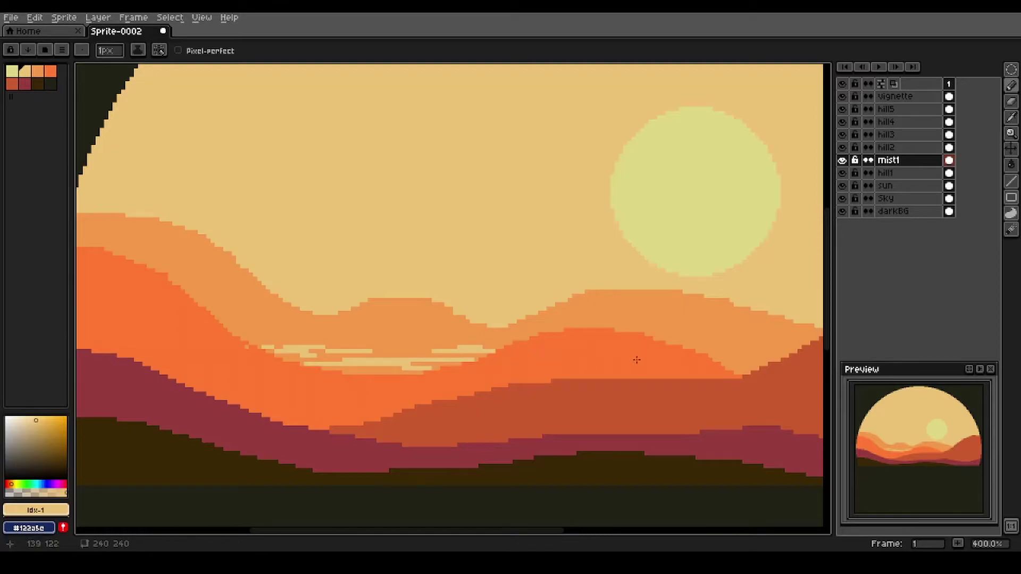
{"action": "mouse_move", "coordinate": [702, 353]}
{"action": "left_mouse_down"}
{"action": "mouse_move", "coordinate": [781, 355]}
{"action": "mouse_move", "coordinate": [714, 359]}
{"action": "mouse_move", "coordinate": [761, 366]}
{"action": "left_mouse_up"}
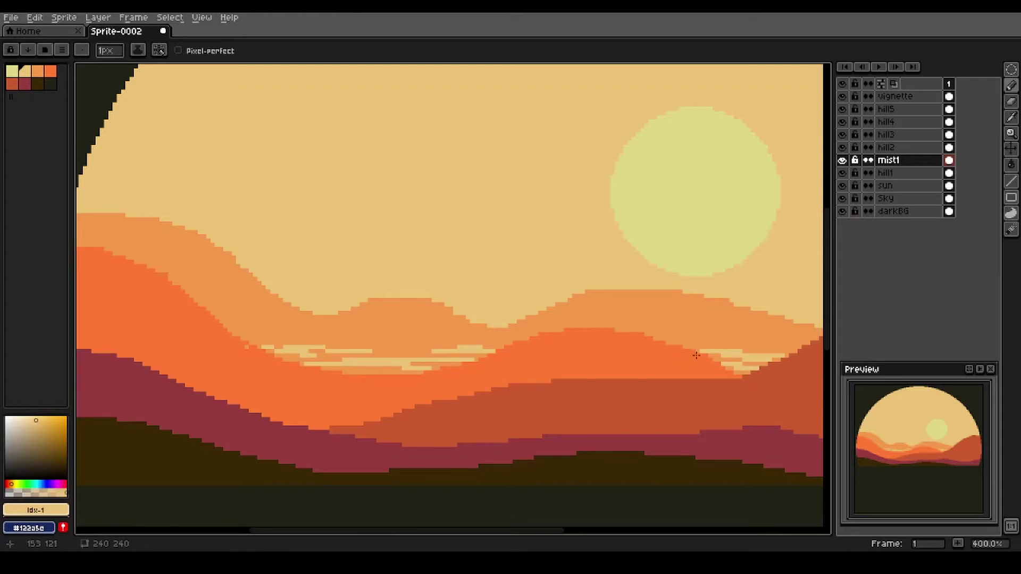
Add a new layer named mist2 directly above hill2
{"action": "scroll", "coordinate": [407, 334], "scroll_direction": "down", "scroll_amount": 1}
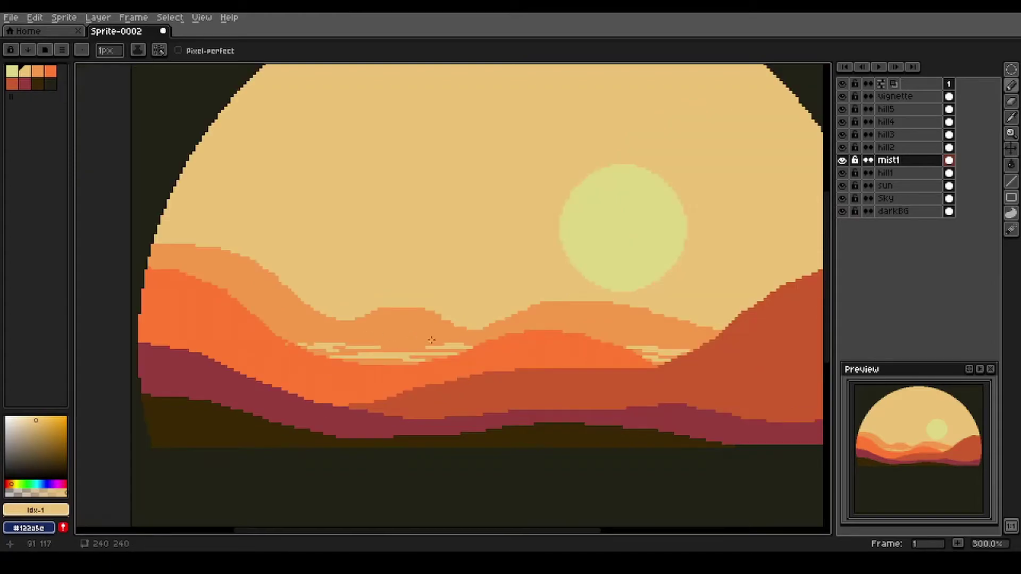
{"action": "left_click", "coordinate": [900, 150]}
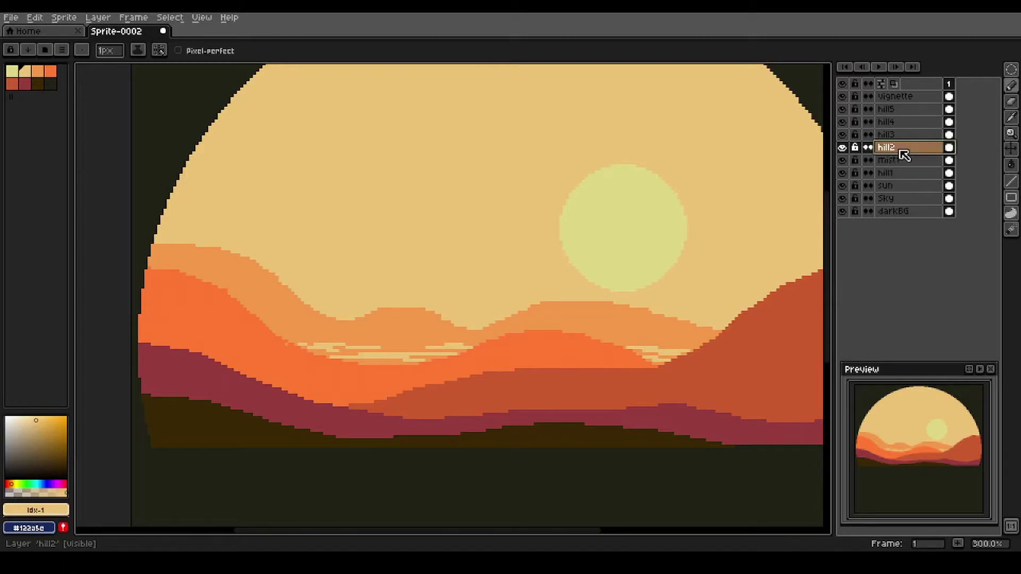
{"action": "key", "text": "shift+n"}
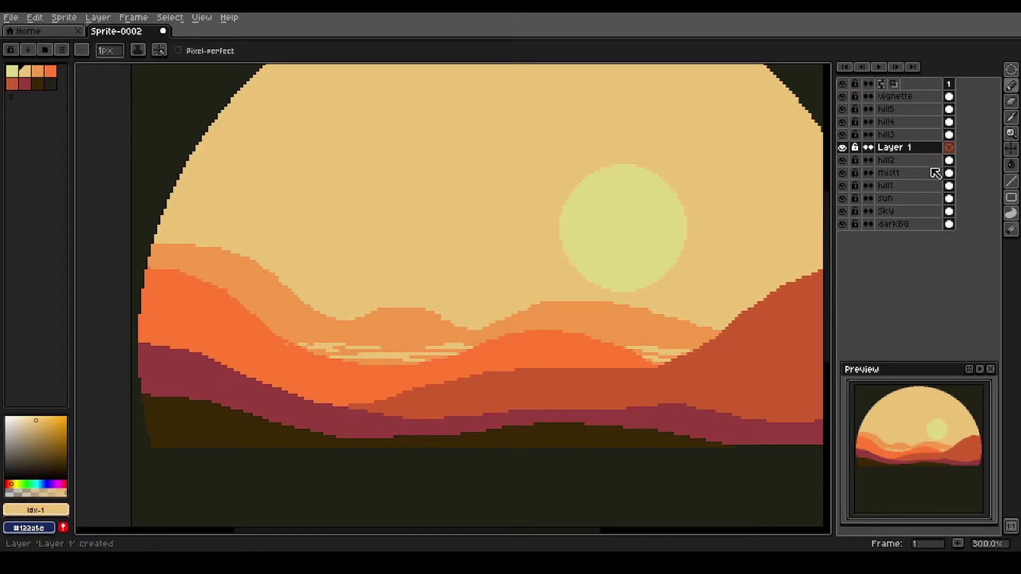
{"action": "key", "text": "shift+p"}
{"action": "type", "text": "mist2"}
{"action": "key", "text": "Return"}
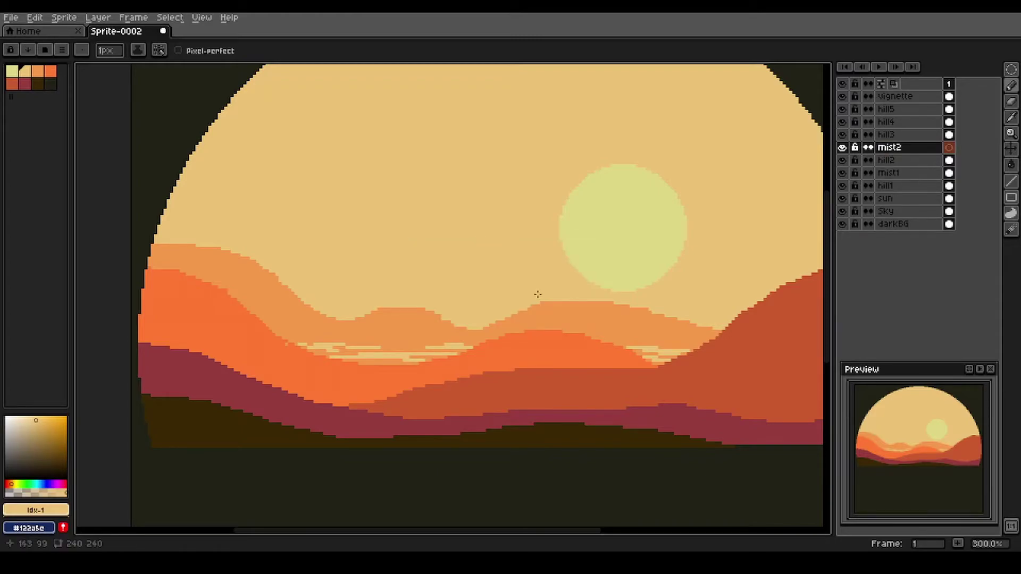
Pencil horizontal mist streaks in palette colour index 2 on mist2, in hill2's left valley just above hill3 and hill4
{"action": "left_click", "coordinate": [39, 71]}
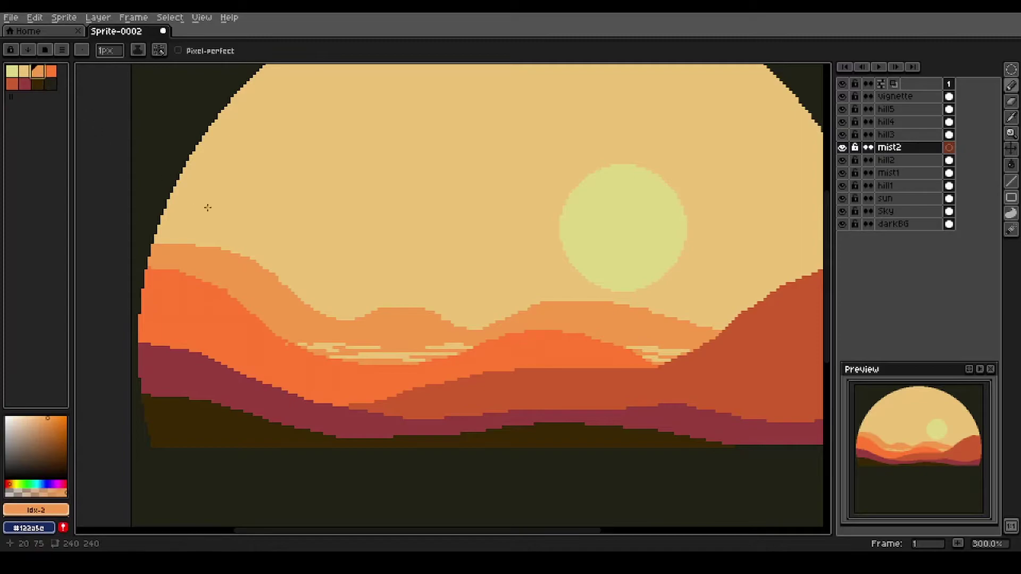
{"action": "scroll", "coordinate": [310, 378], "scroll_direction": "up", "scroll_amount": 2}
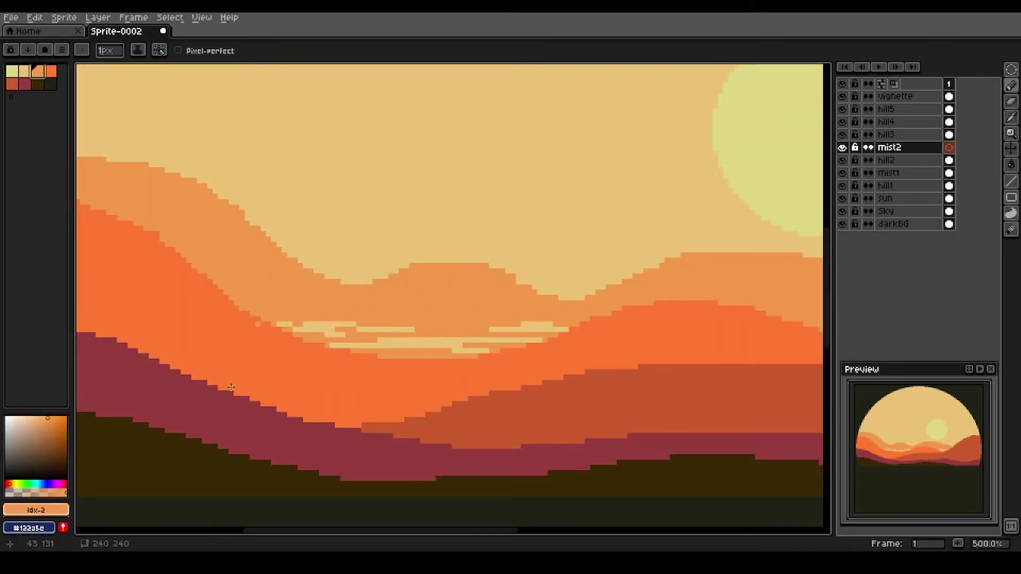
{"action": "mouse_move", "coordinate": [226, 387]}
{"action": "left_mouse_down"}
{"action": "mouse_move", "coordinate": [383, 400]}
{"action": "mouse_move", "coordinate": [267, 396]}
{"action": "mouse_move", "coordinate": [355, 407]}
{"action": "mouse_move", "coordinate": [287, 409]}
{"action": "mouse_move", "coordinate": [414, 413]}
{"action": "left_mouse_up"}
{"action": "mouse_move", "coordinate": [415, 413]}
{"action": "left_mouse_down"}
{"action": "mouse_move", "coordinate": [369, 404]}
{"action": "mouse_move", "coordinate": [527, 393]}
{"action": "left_mouse_up"}
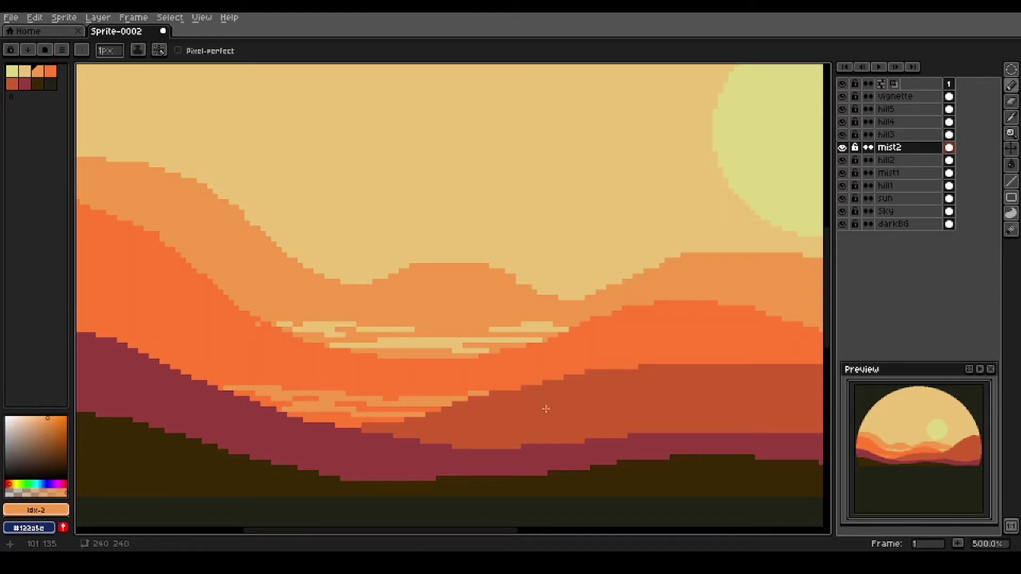
Add a new layer named mist3 directly above hill3
{"action": "scroll", "coordinate": [540, 401], "scroll_direction": "down", "scroll_amount": 2}
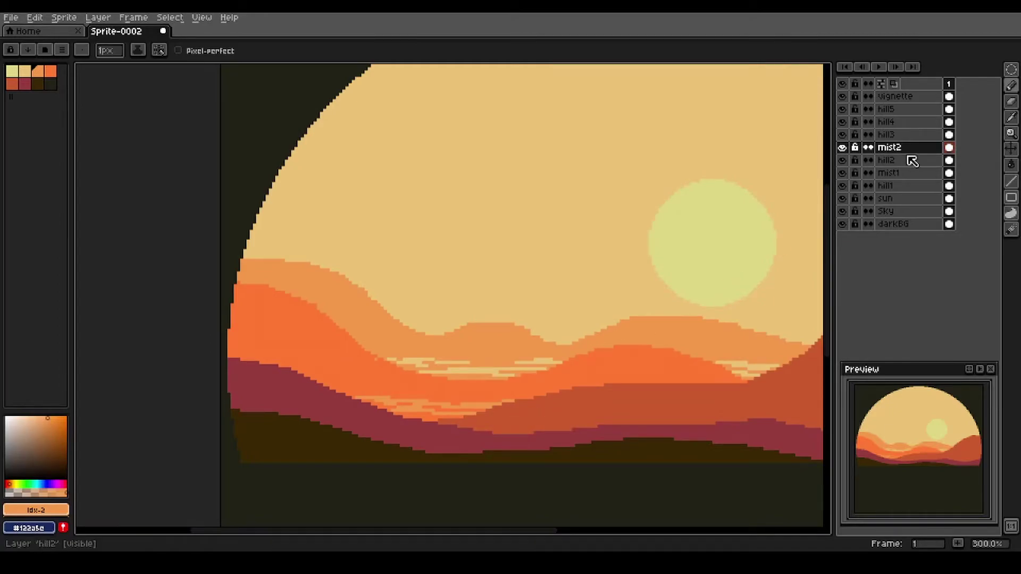
{"action": "left_click", "coordinate": [915, 134]}
{"action": "key", "text": "shift+n"}
{"action": "left_click", "coordinate": [917, 135]}
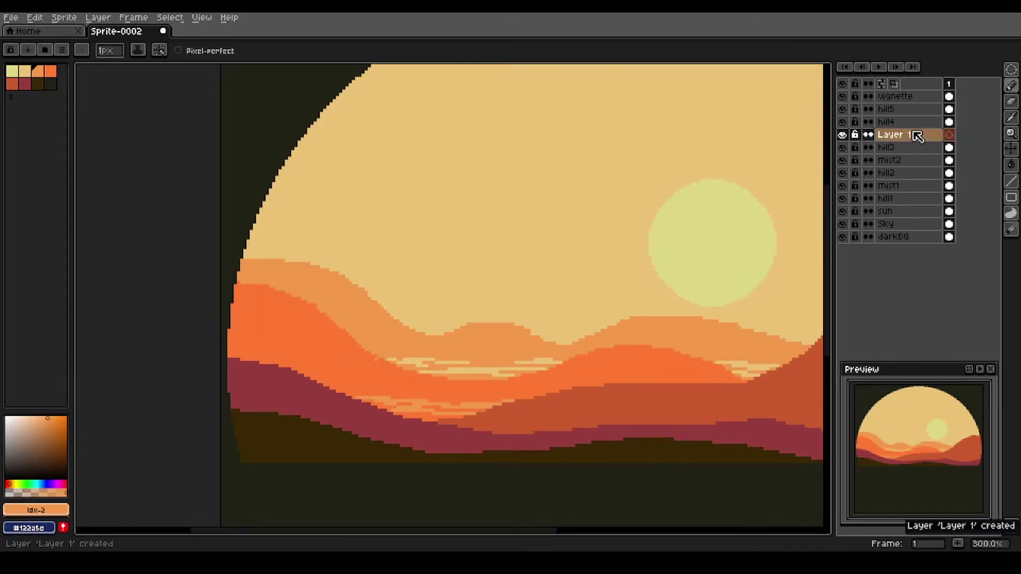
{"action": "double_click", "coordinate": [917, 136]}
{"action": "type", "text": "m"}
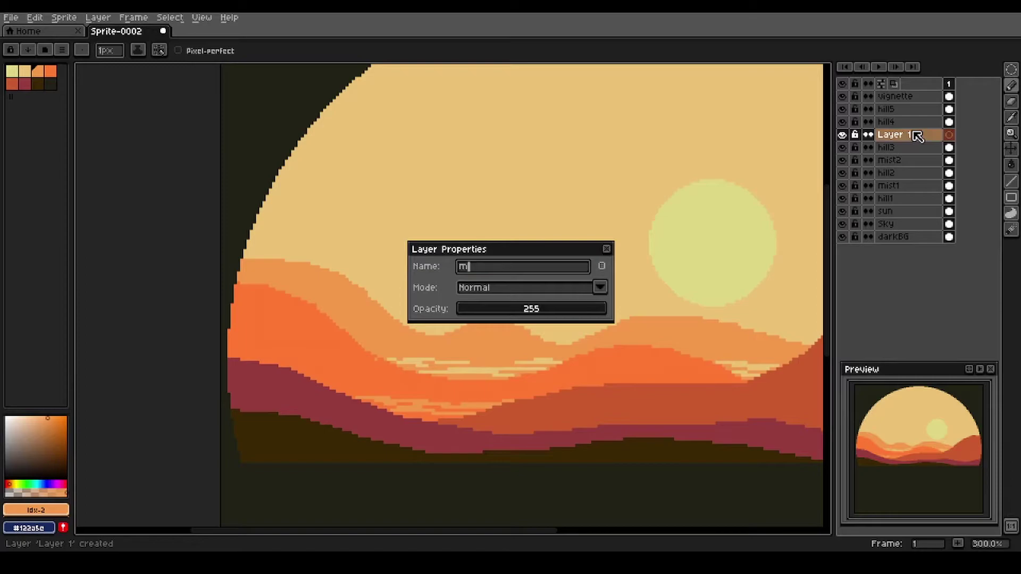
{"action": "key", "text": "Return"}
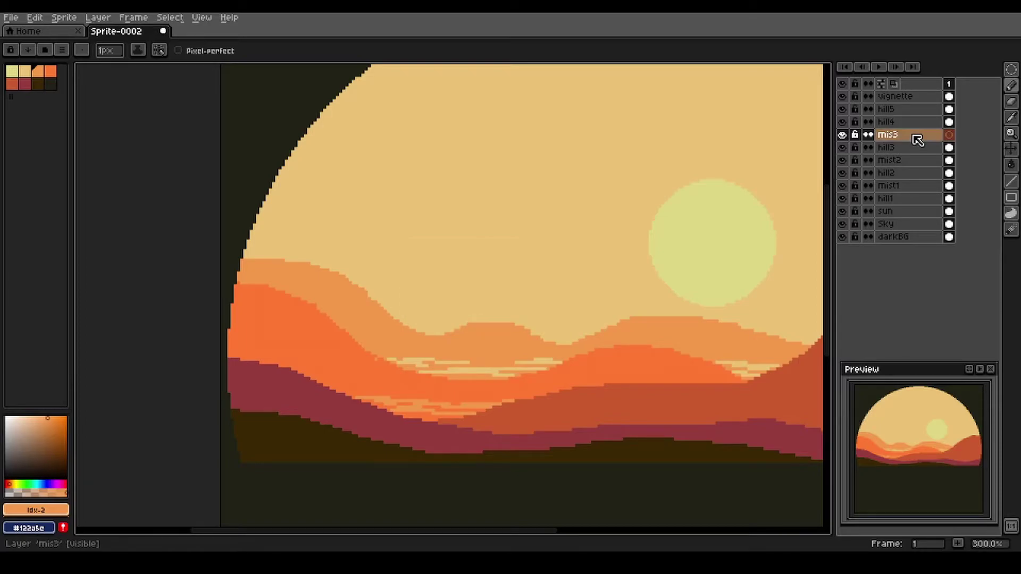
{"action": "double_click", "coordinate": [916, 137]}
{"action": "type", "text": "mi"}
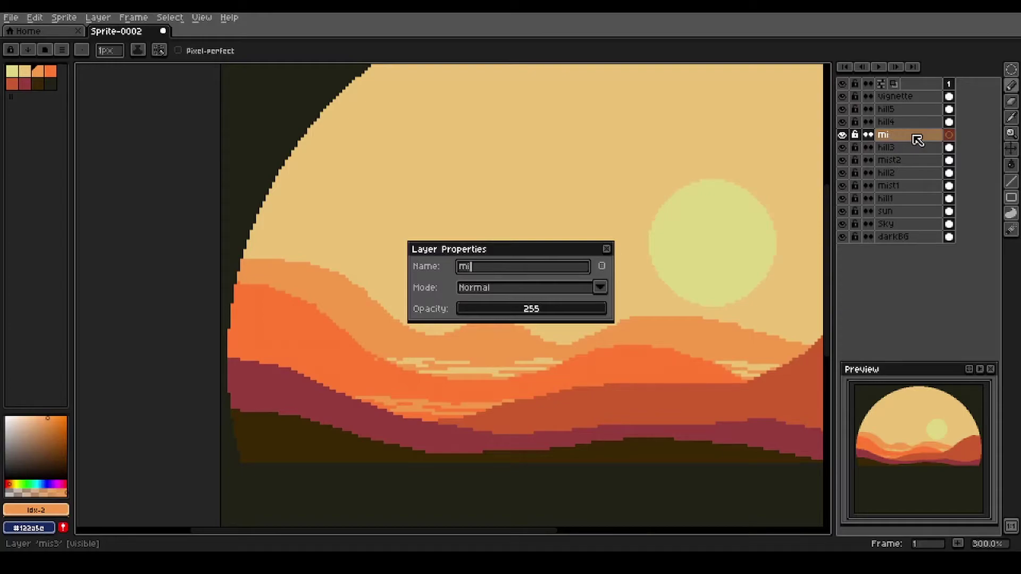
{"action": "type", "text": "st3"}
{"action": "key", "text": "Return"}
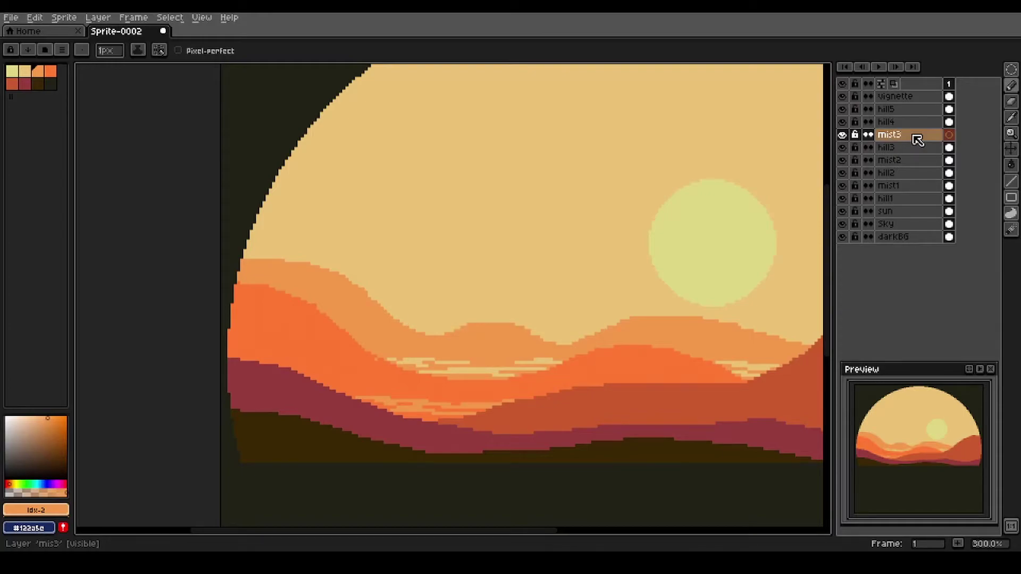
Pencil horizontal mist streaks in palette colour index 3 on mist3, along the low left end of hill3 above hill4's ridge
{"action": "left_click", "coordinate": [51, 71]}
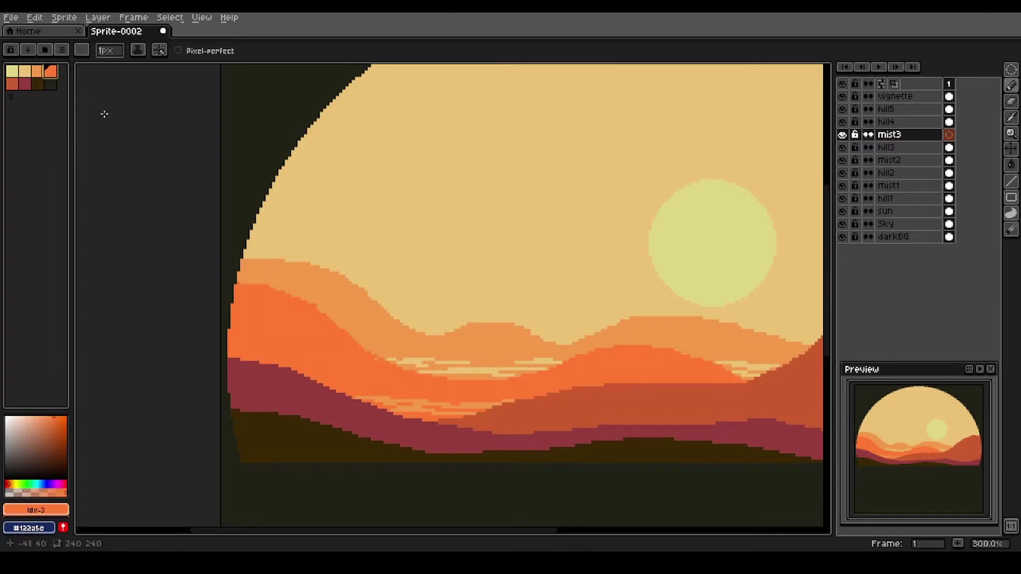
{"action": "scroll", "coordinate": [508, 375], "scroll_direction": "up", "scroll_amount": 2}
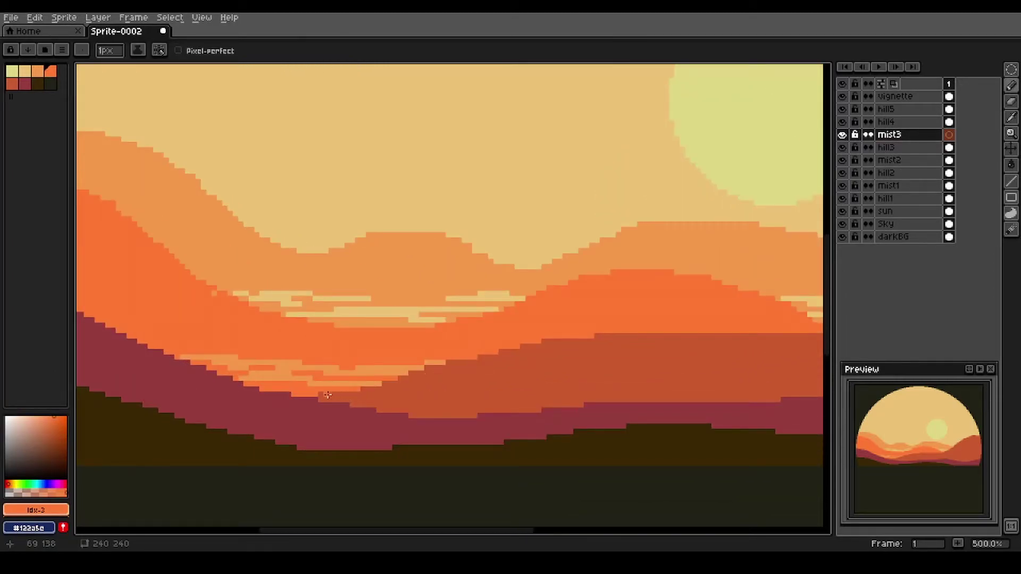
{"action": "left_click_drag", "start_coordinate": [327, 394], "coordinate": [452, 399]}
{"action": "left_click_drag", "start_coordinate": [372, 400], "coordinate": [490, 413]}
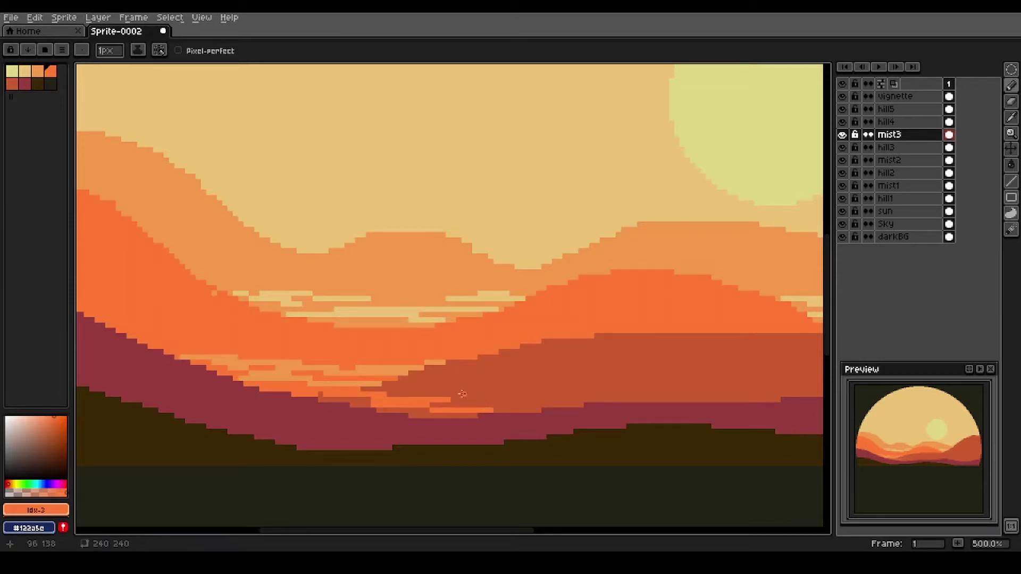
{"action": "mouse_move", "coordinate": [420, 387]}
{"action": "left_mouse_down"}
{"action": "mouse_move", "coordinate": [508, 387]}
{"action": "mouse_move", "coordinate": [446, 377]}
{"action": "mouse_move", "coordinate": [440, 383]}
{"action": "mouse_move", "coordinate": [501, 396]}
{"action": "mouse_move", "coordinate": [573, 399]}
{"action": "mouse_move", "coordinate": [474, 404]}
{"action": "left_mouse_up"}
Extend the index 3 mist on mist3 along the middle of hill4's ridge and into its right-hand dip with more horizontal streaks
{"action": "key", "text": "space"}
{"action": "mouse_move", "coordinate": [592, 392]}
{"action": "left_mouse_down"}
{"action": "mouse_move", "coordinate": [396, 388]}
{"action": "mouse_move", "coordinate": [640, 400]}
{"action": "mouse_move", "coordinate": [510, 423]}
{"action": "mouse_move", "coordinate": [466, 414]}
{"action": "left_mouse_up"}
{"action": "key", "text": "b"}
{"action": "mouse_move", "coordinate": [579, 388]}
{"action": "left_mouse_down"}
{"action": "mouse_move", "coordinate": [679, 389]}
{"action": "mouse_move", "coordinate": [620, 393]}
{"action": "mouse_move", "coordinate": [736, 405]}
{"action": "mouse_move", "coordinate": [667, 406]}
{"action": "mouse_move", "coordinate": [806, 391]}
{"action": "mouse_move", "coordinate": [699, 383]}
{"action": "left_mouse_up"}
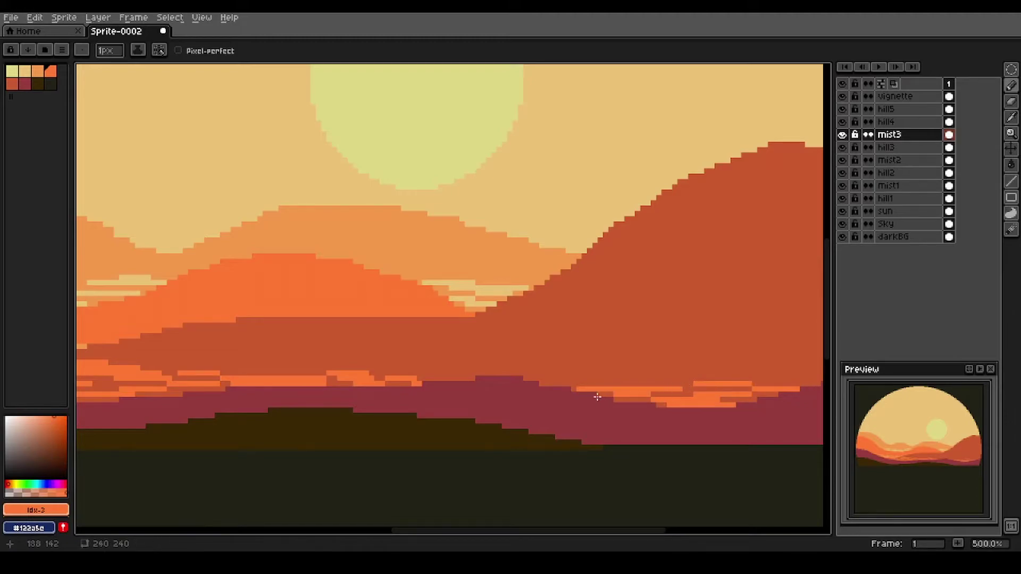
Add a new layer named mist4 directly above hill4 and choose palette colour index 4
{"action": "scroll", "coordinate": [596, 397], "scroll_direction": "down", "scroll_amount": 2}
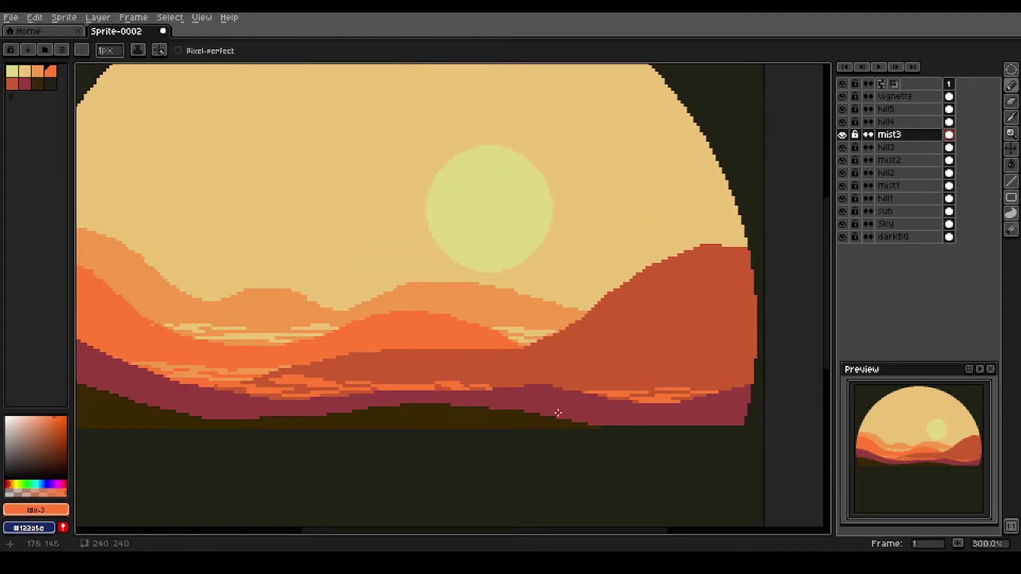
{"action": "left_click_drag", "start_coordinate": [413, 406], "coordinate": [458, 398]}
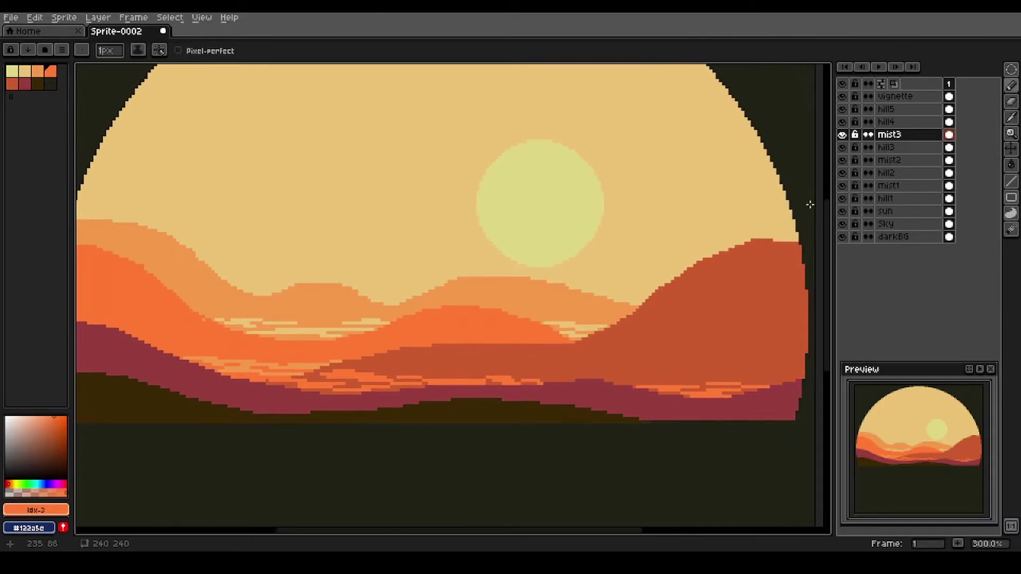
{"action": "left_click", "coordinate": [900, 124]}
{"action": "key", "text": "shift+n"}
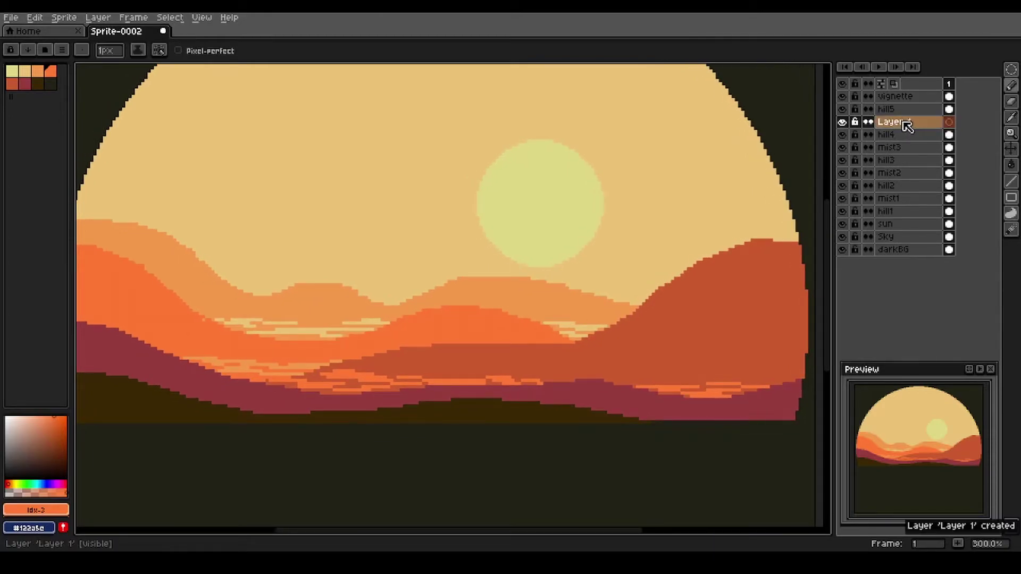
{"action": "double_click", "coordinate": [907, 125]}
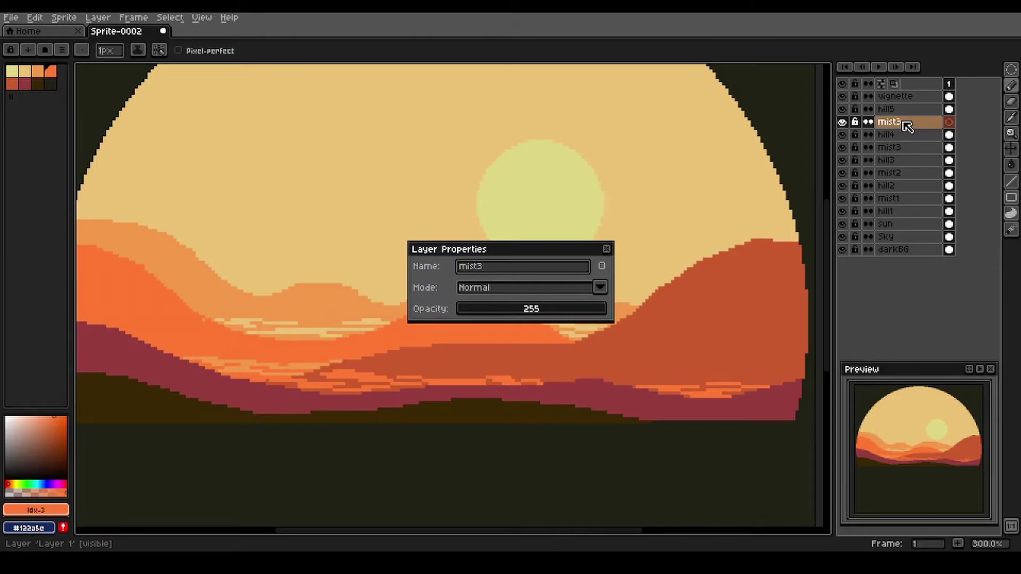
{"action": "key", "text": "Return"}
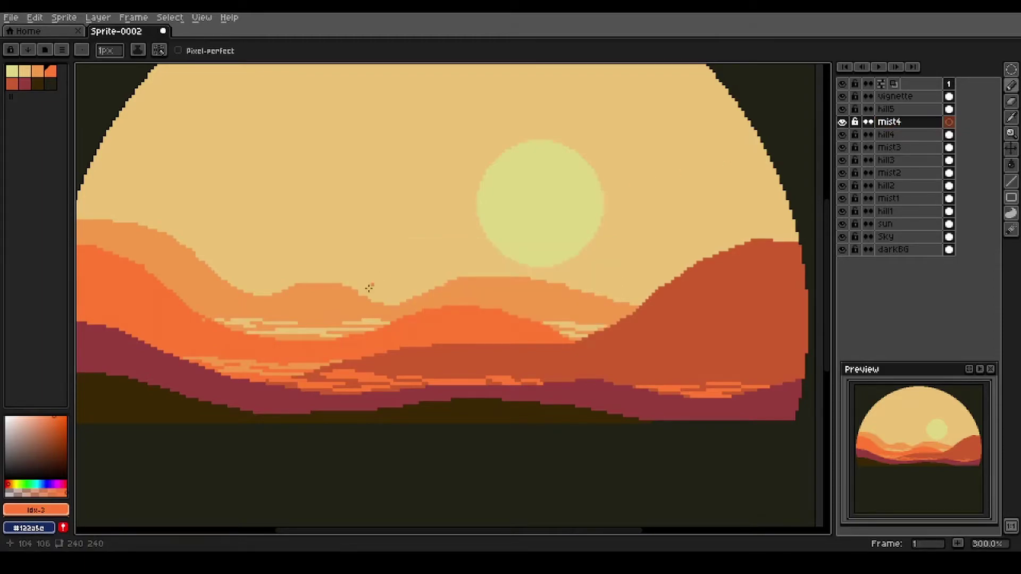
{"action": "left_click", "coordinate": [12, 84]}
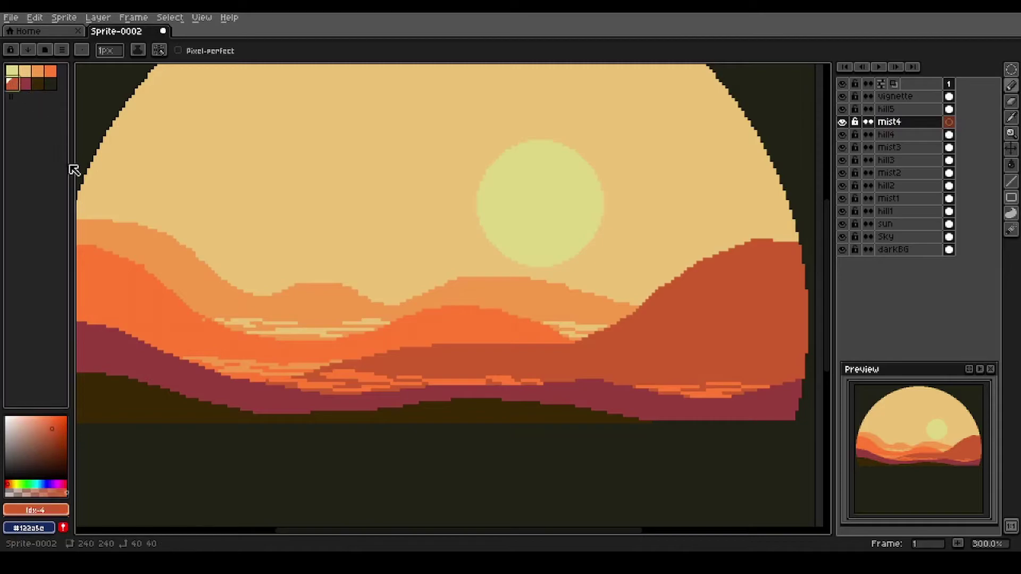
Pencil horizontal mist streaks in palette colour index 4 on mist4, in the left-hand dip and right-hand end of hill5's ridge
{"action": "scroll", "coordinate": [232, 388], "scroll_direction": "up", "scroll_amount": 1}
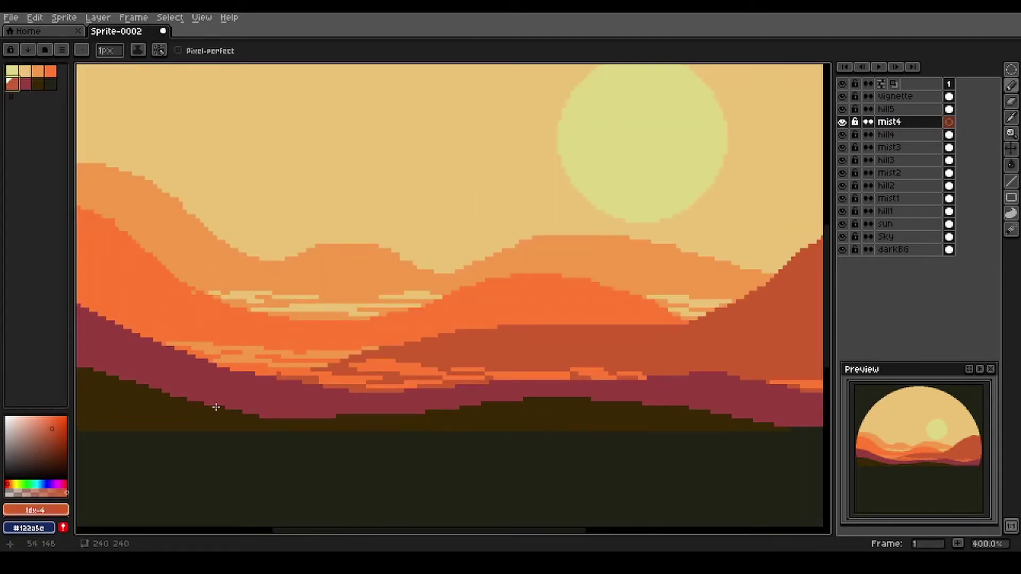
{"action": "mouse_move", "coordinate": [210, 404]}
{"action": "left_mouse_down"}
{"action": "mouse_move", "coordinate": [344, 415]}
{"action": "mouse_move", "coordinate": [291, 420]}
{"action": "mouse_move", "coordinate": [273, 416]}
{"action": "mouse_move", "coordinate": [428, 410]}
{"action": "mouse_move", "coordinate": [383, 412]}
{"action": "left_mouse_up"}
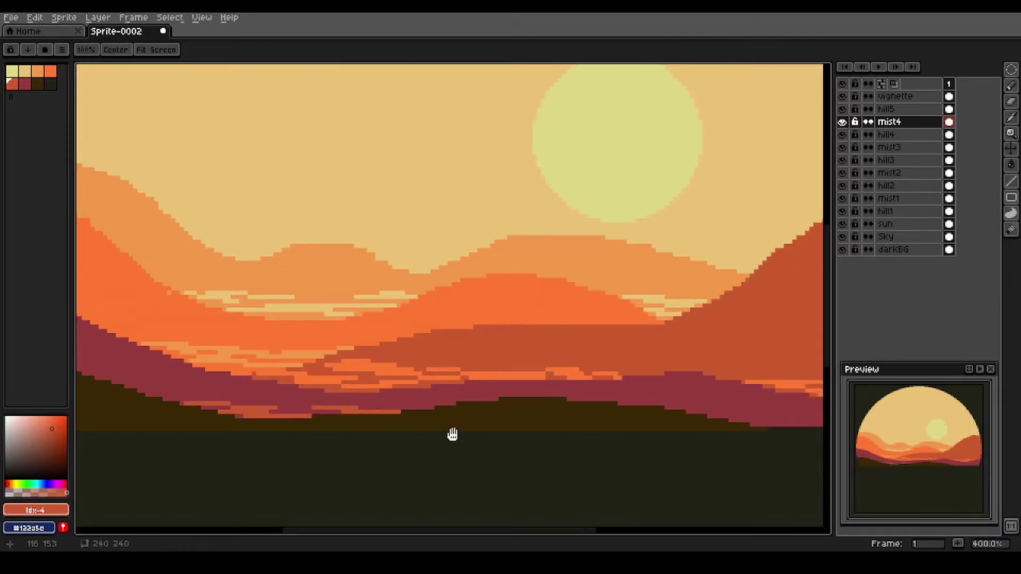
{"action": "left_click_drag", "start_coordinate": [465, 433], "coordinate": [284, 410]}
{"action": "key", "text": "b"}
{"action": "mouse_move", "coordinate": [467, 392]}
{"action": "left_mouse_down"}
{"action": "mouse_move", "coordinate": [584, 406]}
{"action": "mouse_move", "coordinate": [480, 415]}
{"action": "mouse_move", "coordinate": [523, 392]}
{"action": "mouse_move", "coordinate": [593, 393]}
{"action": "mouse_move", "coordinate": [521, 398]}
{"action": "left_mouse_up"}
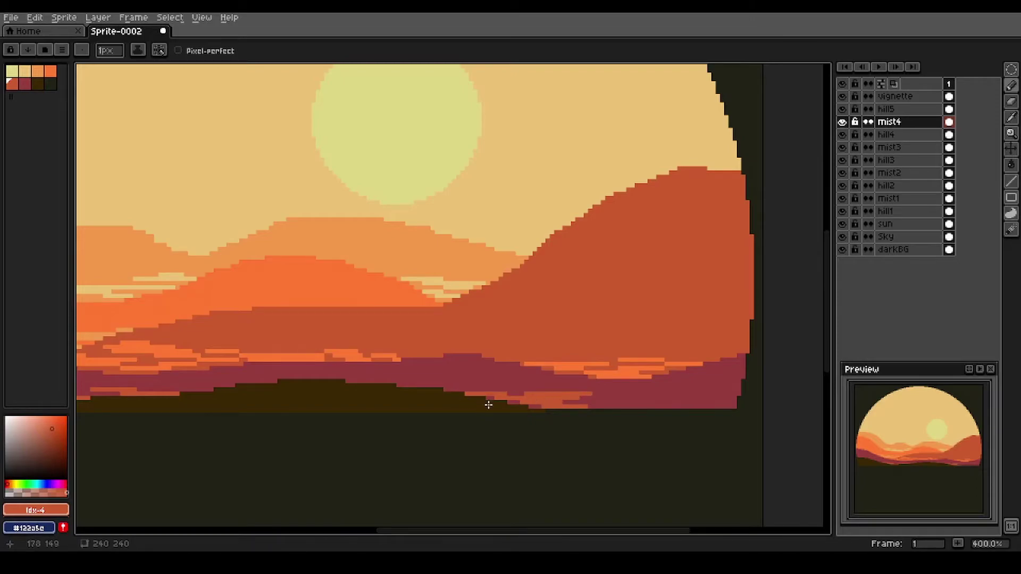
{"action": "scroll", "coordinate": [488, 405], "scroll_direction": "down", "scroll_amount": 2}
{"action": "left_click_drag", "start_coordinate": [351, 399], "coordinate": [451, 419]}
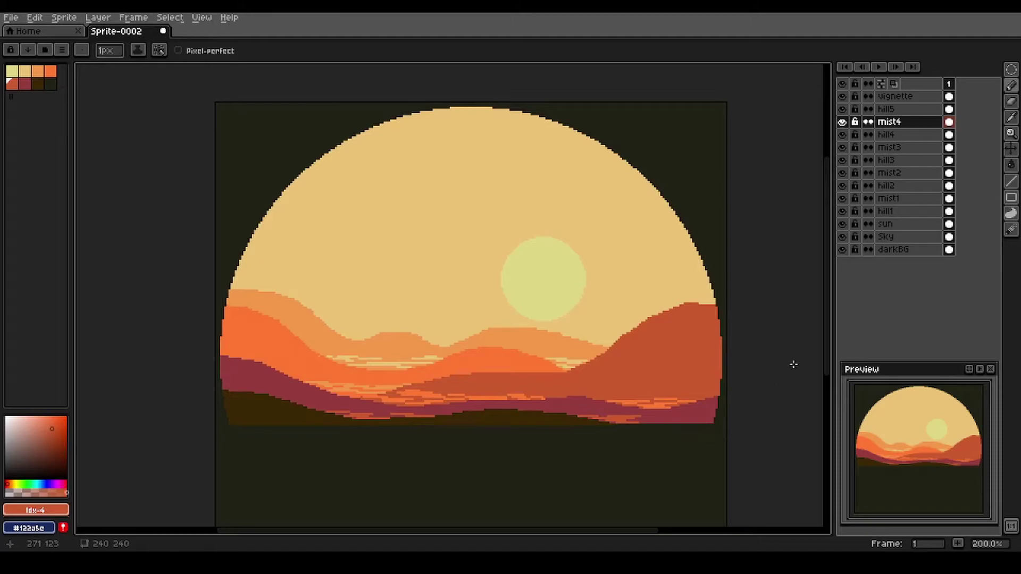
Set the opacity of the mist1 layer to 141
{"action": "left_click", "coordinate": [904, 198]}
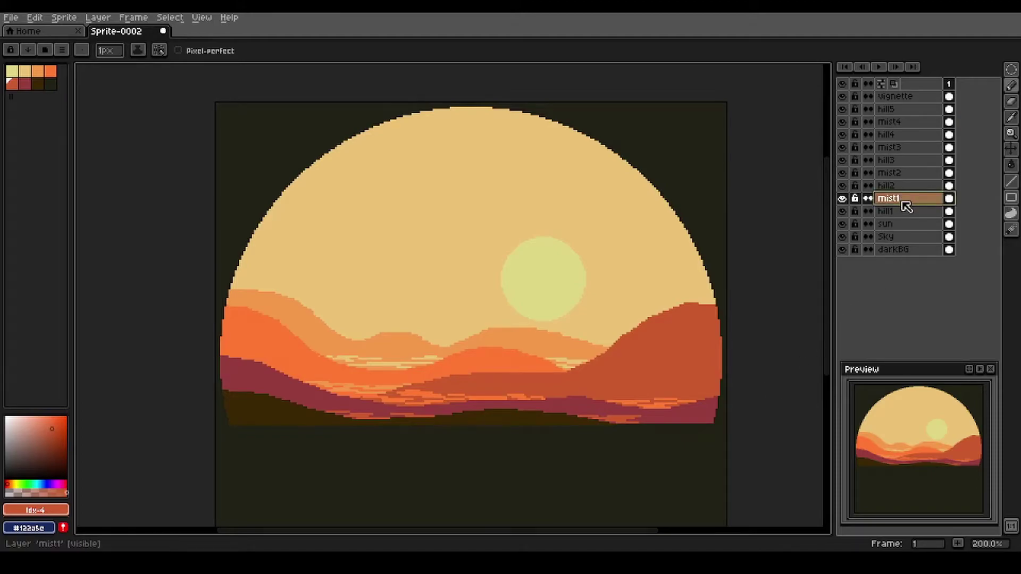
{"action": "right_click", "coordinate": [904, 206]}
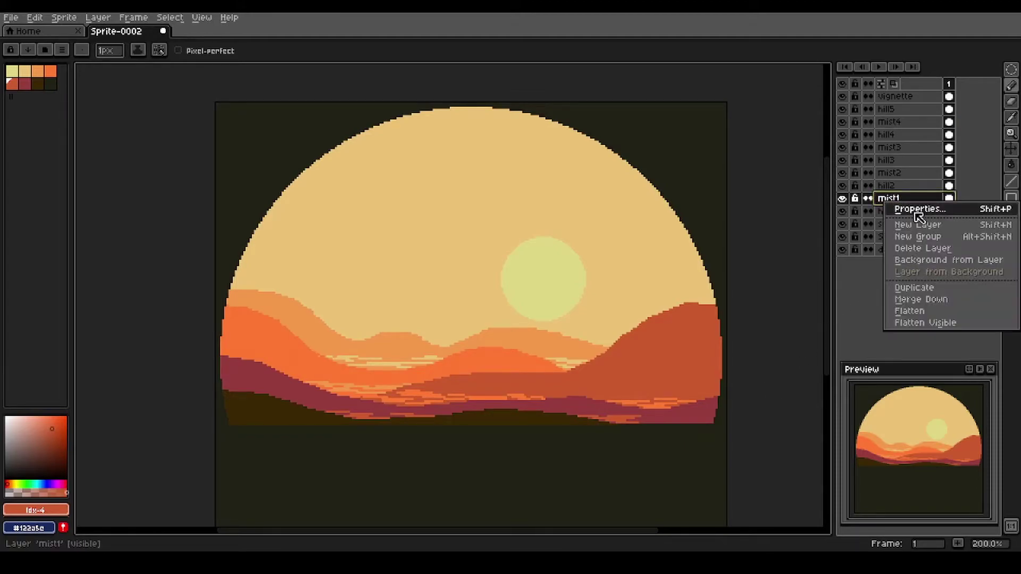
{"action": "left_click", "coordinate": [913, 209]}
{"action": "left_click", "coordinate": [538, 314]}
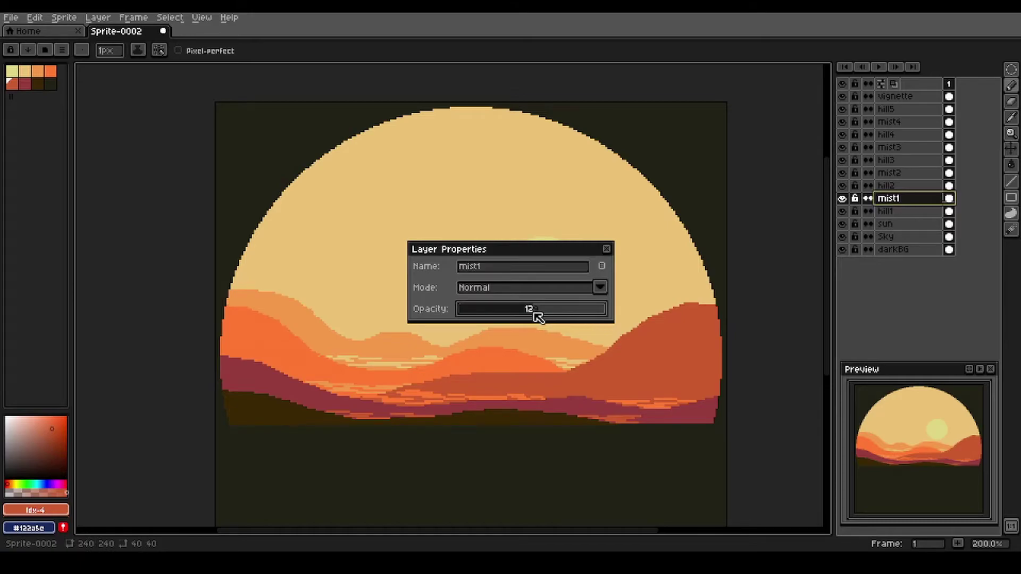
{"action": "left_click_drag", "start_coordinate": [536, 312], "coordinate": [540, 314]}
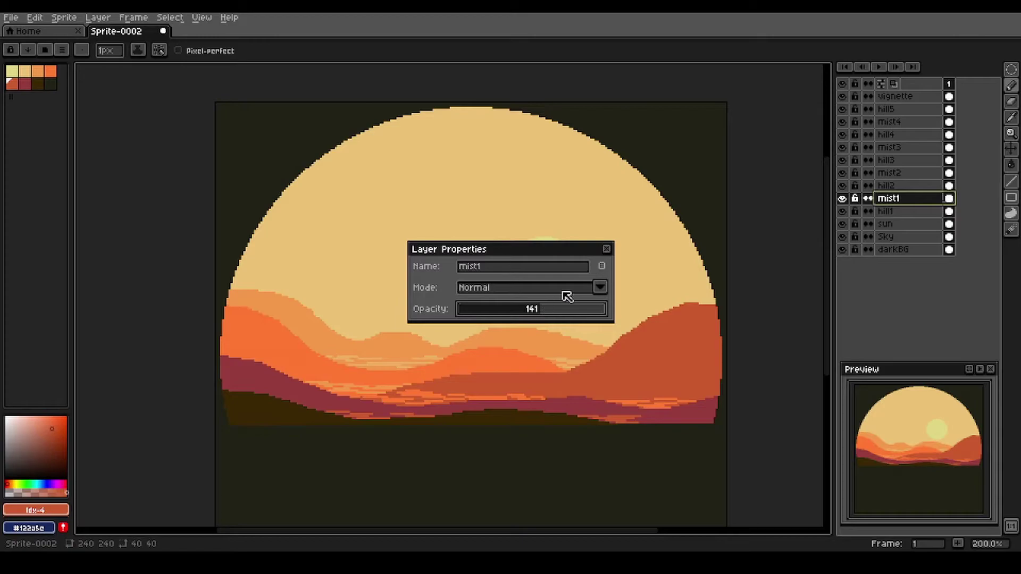
{"action": "left_click", "coordinate": [606, 248]}
Set the opacity of the mist2 layer to 139
{"action": "right_click", "coordinate": [899, 178]}
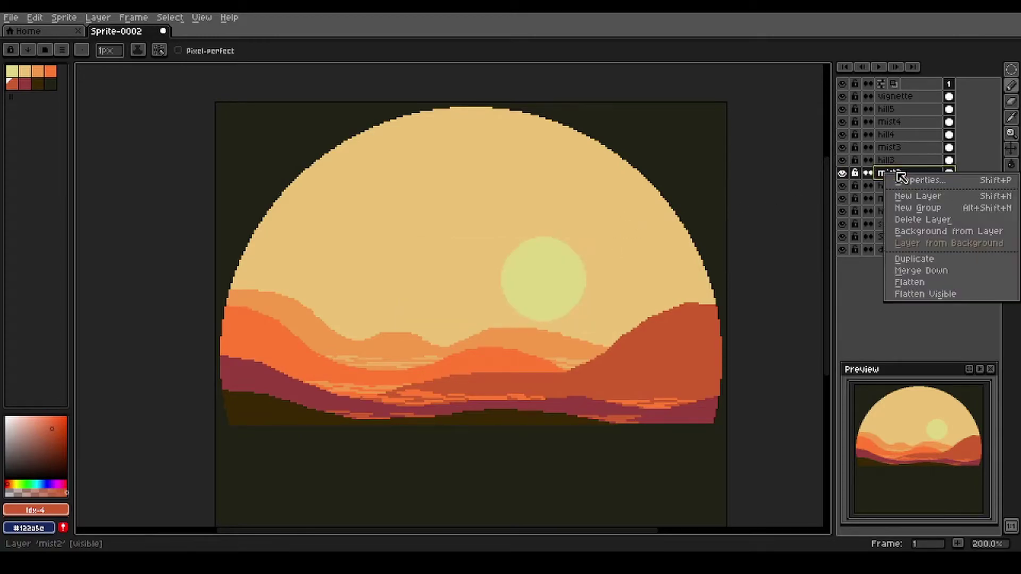
{"action": "left_click", "coordinate": [904, 182]}
{"action": "left_click", "coordinate": [541, 316]}
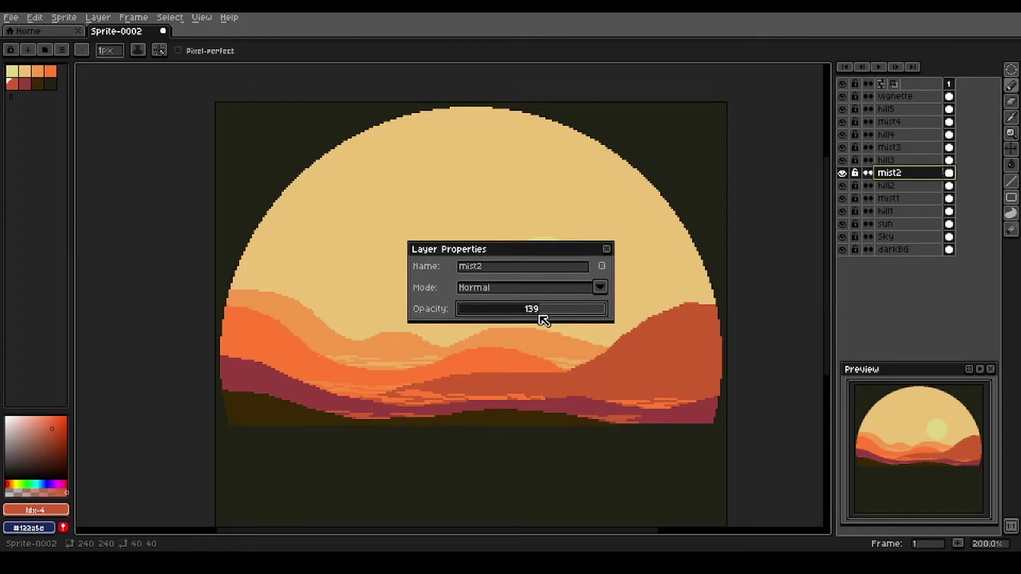
{"action": "key", "text": "Return"}
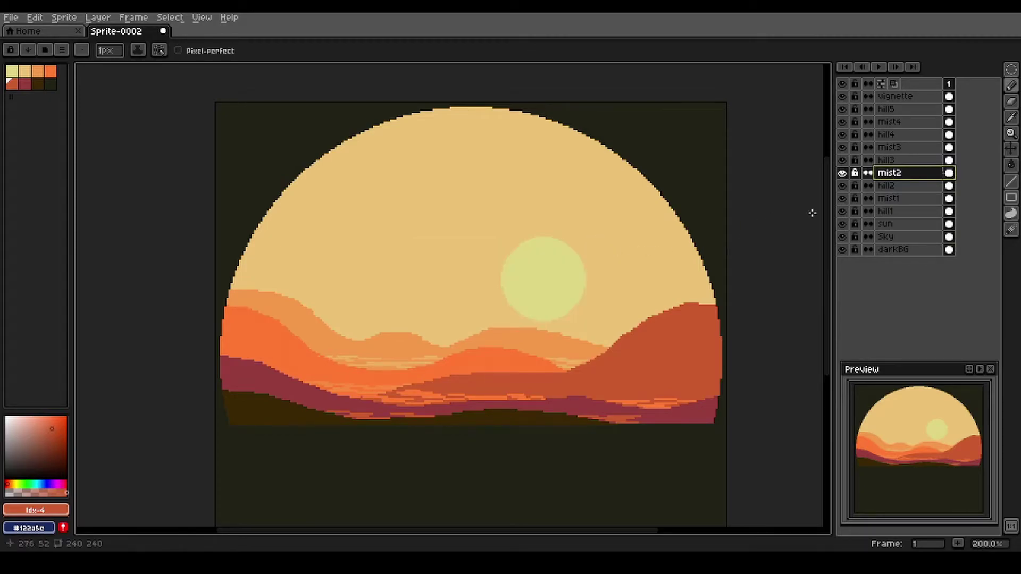
Set the opacity of the mist3 layer to 141
{"action": "left_click", "coordinate": [911, 150]}
{"action": "right_click", "coordinate": [911, 149]}
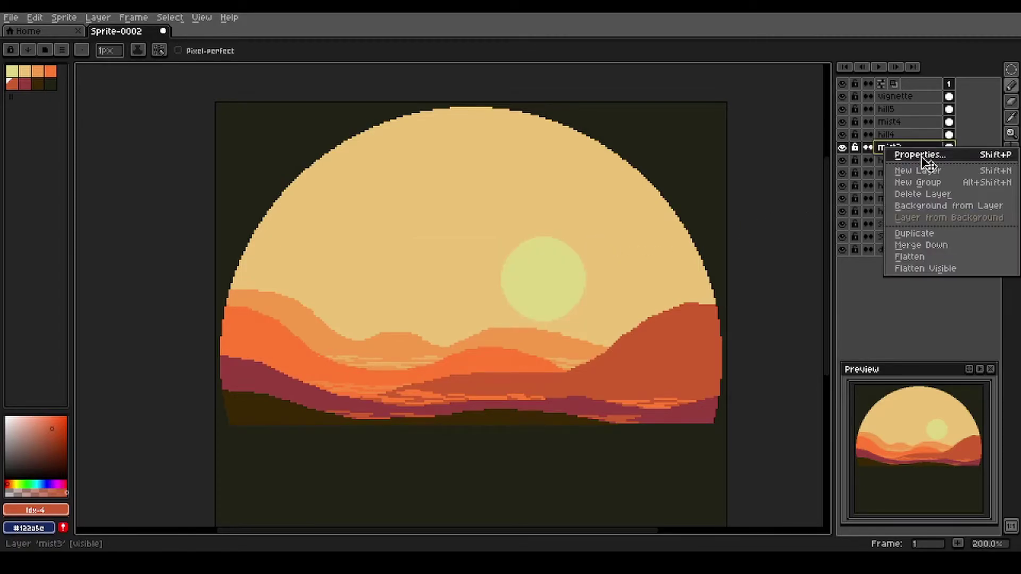
{"action": "left_click", "coordinate": [926, 162]}
{"action": "left_click_drag", "start_coordinate": [588, 317], "coordinate": [545, 319]}
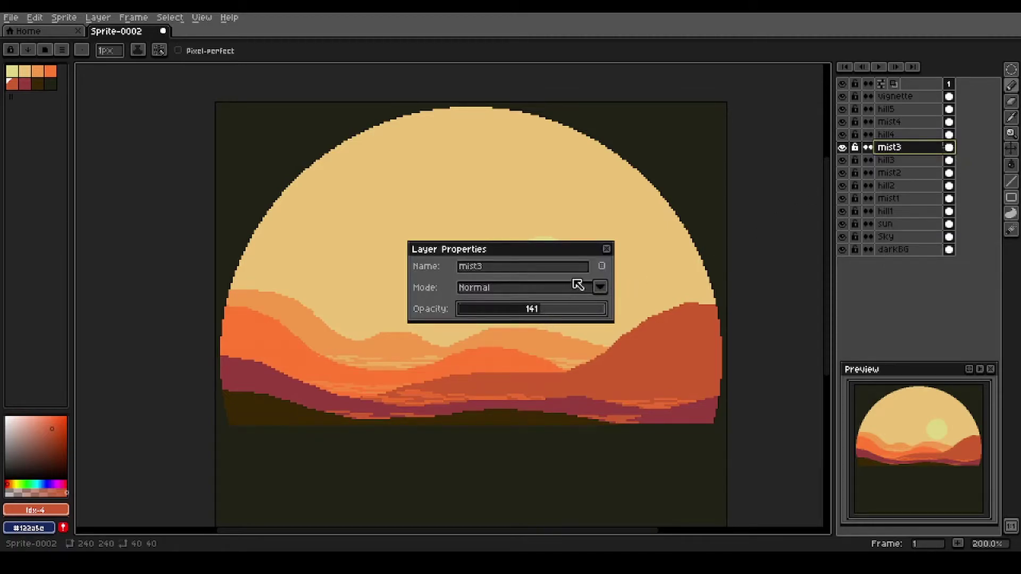
{"action": "left_click", "coordinate": [607, 249]}
Set the opacity of the mist4 layer to 143
{"action": "left_click", "coordinate": [902, 124]}
{"action": "right_click", "coordinate": [902, 123]}
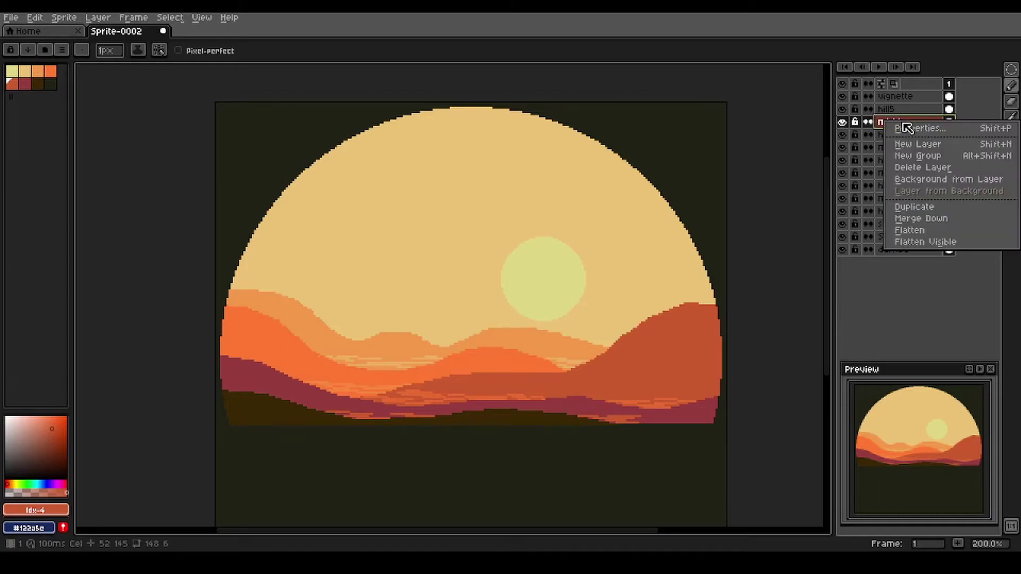
{"action": "left_click", "coordinate": [920, 134]}
{"action": "left_click_drag", "start_coordinate": [568, 314], "coordinate": [547, 319]}
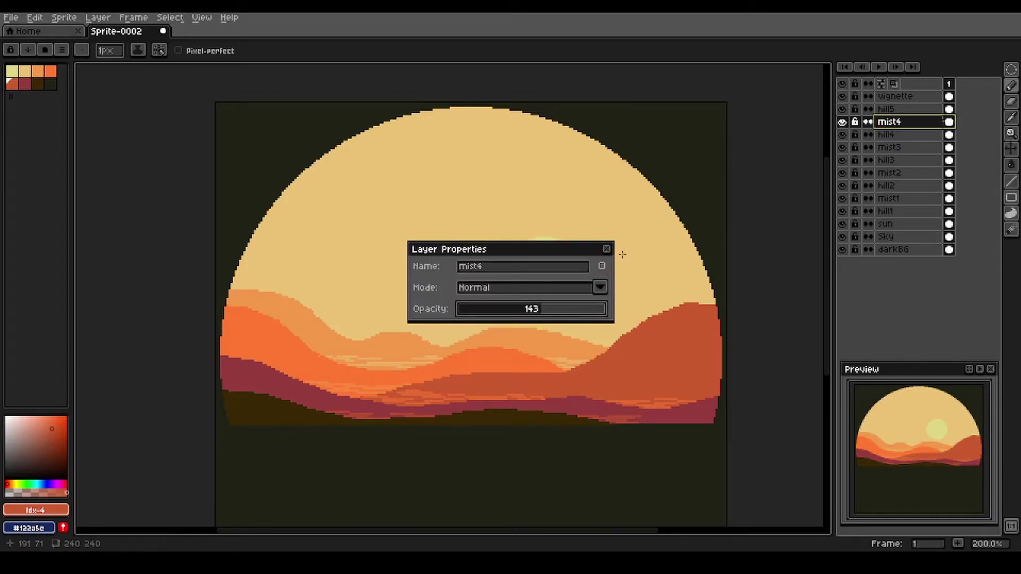
{"action": "left_click", "coordinate": [607, 250]}
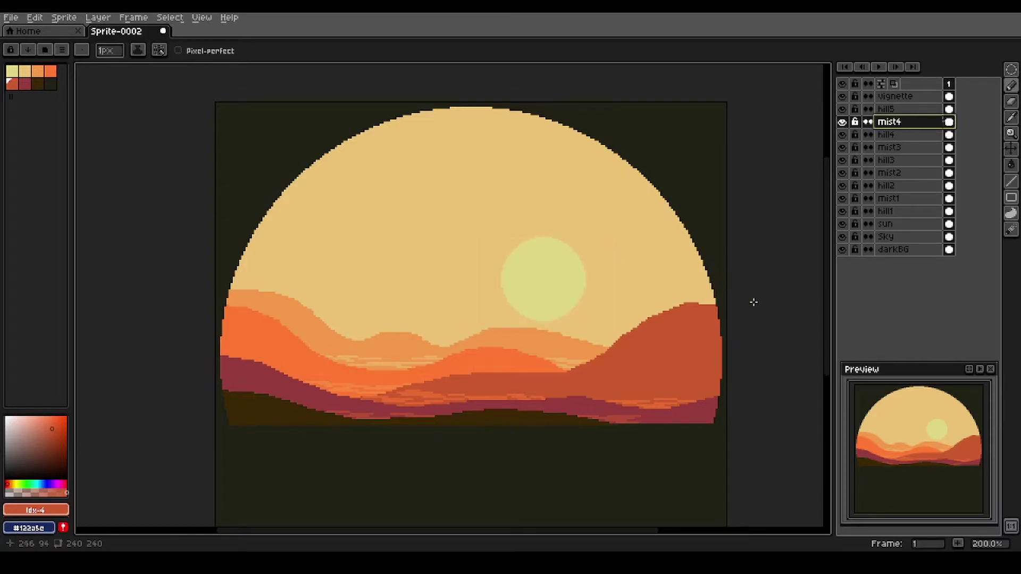
Move the sun on its layer down until its lower half sits behind the ridge of hill1
{"action": "left_click", "coordinate": [894, 224]}
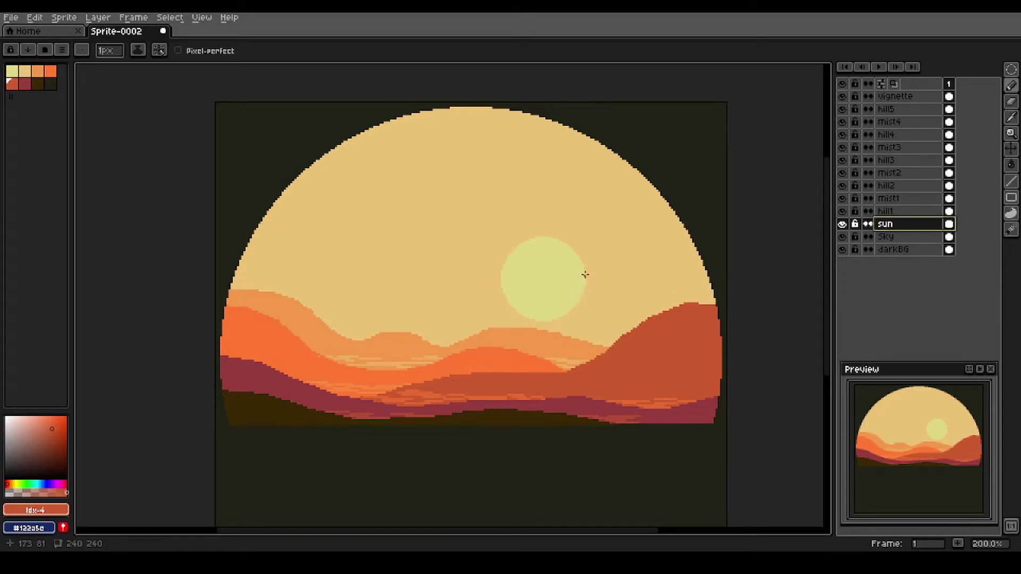
{"action": "key", "text": "v"}
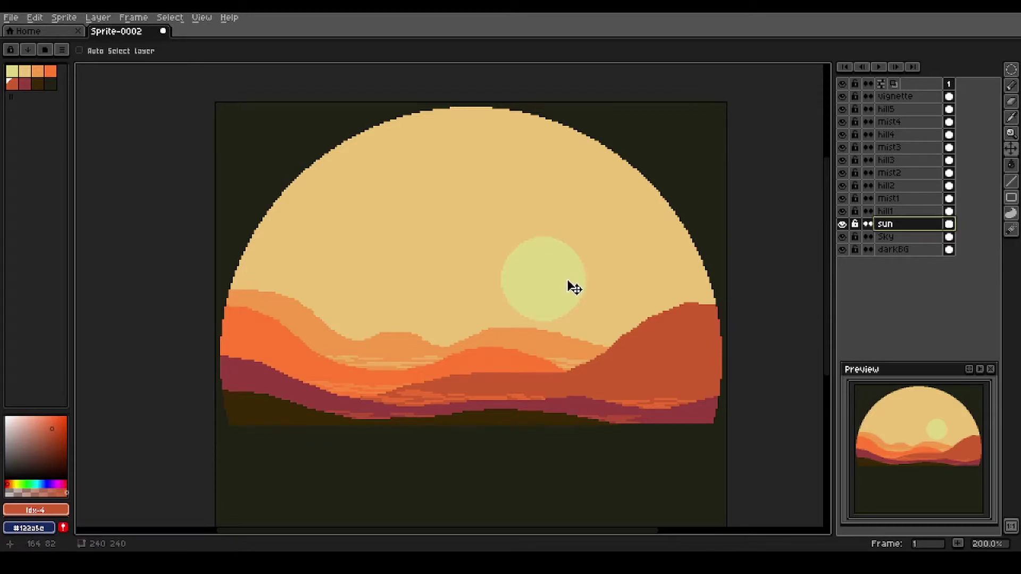
{"action": "left_click_drag", "start_coordinate": [560, 274], "coordinate": [547, 325]}
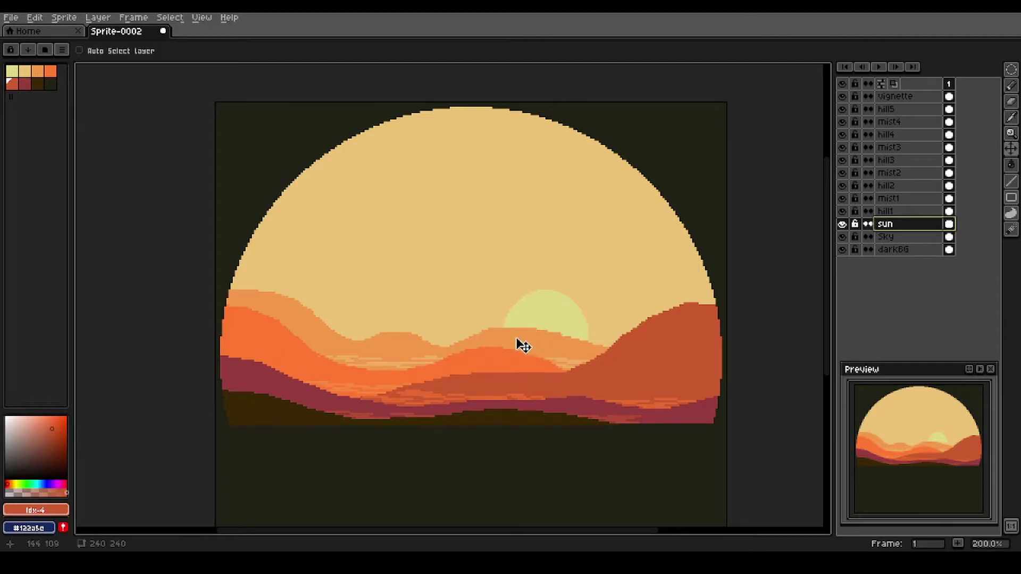
Add a new layer named lake directly above hill5
{"action": "key", "text": "h"}
{"action": "left_click_drag", "start_coordinate": [368, 435], "coordinate": [370, 369]}
{"action": "key", "text": "v"}
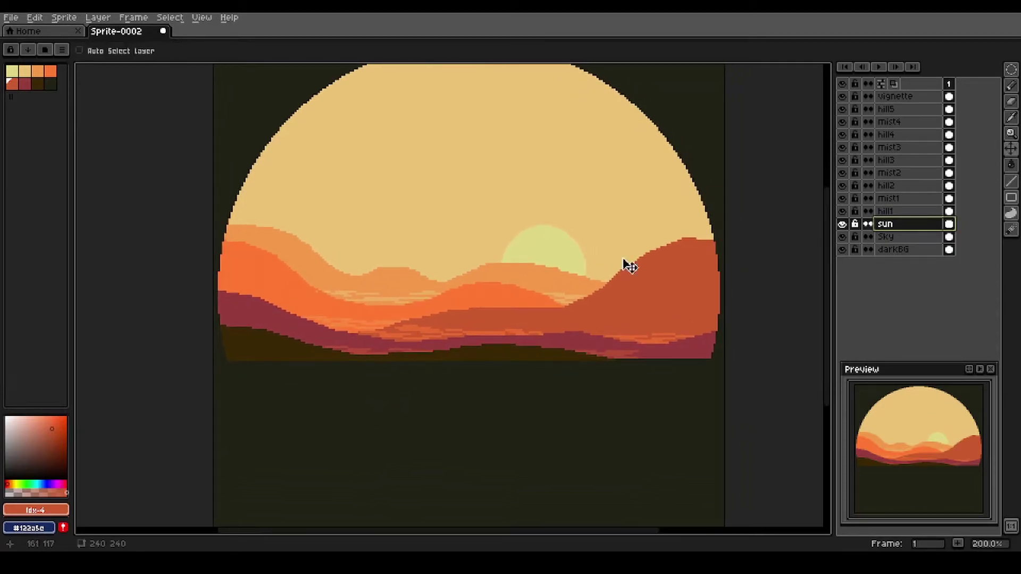
{"action": "left_click", "coordinate": [911, 109]}
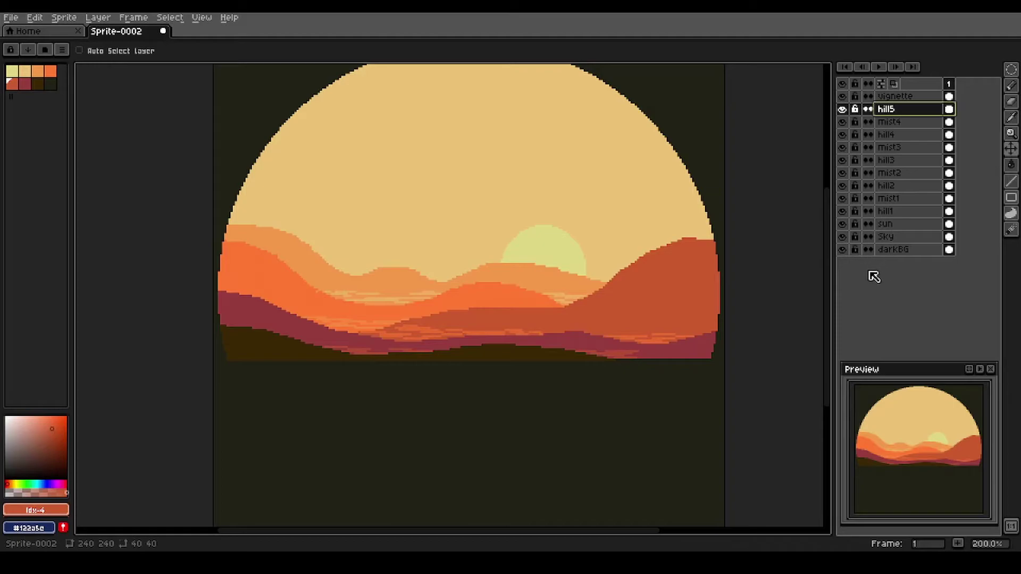
{"action": "key", "text": "shift+n"}
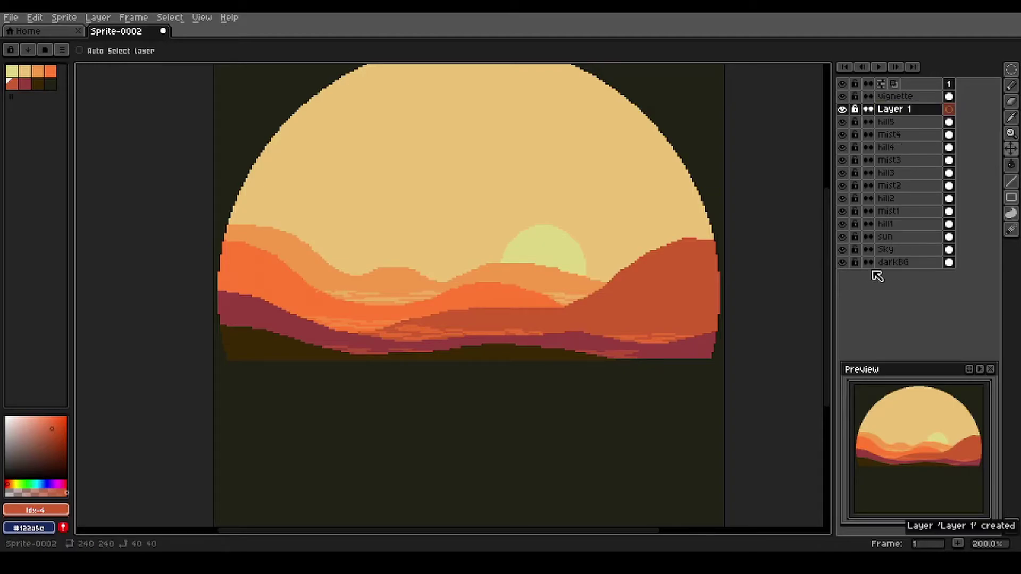
{"action": "double_click", "coordinate": [895, 113]}
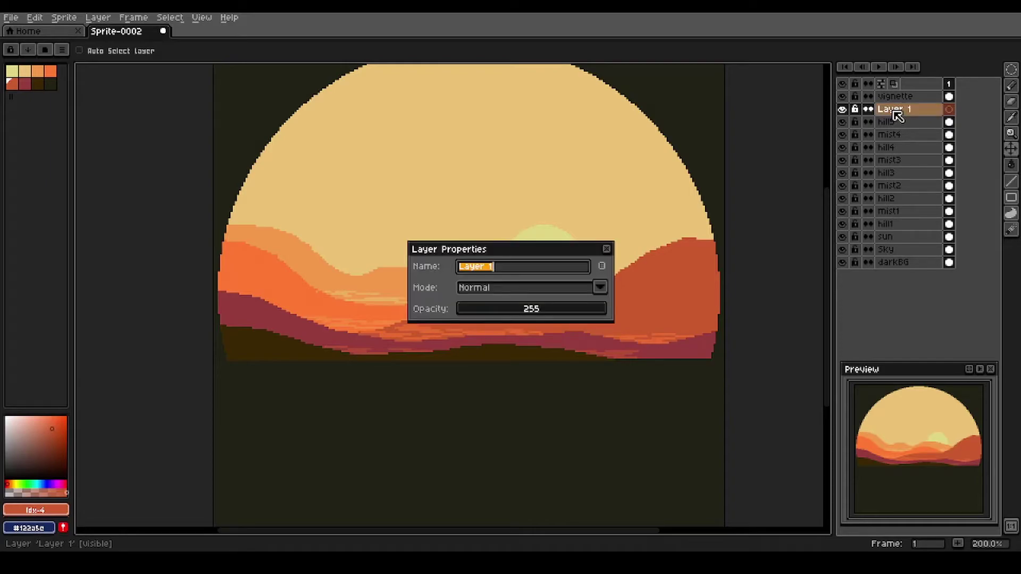
{"action": "type", "text": "lake"}
{"action": "key", "text": "Return"}
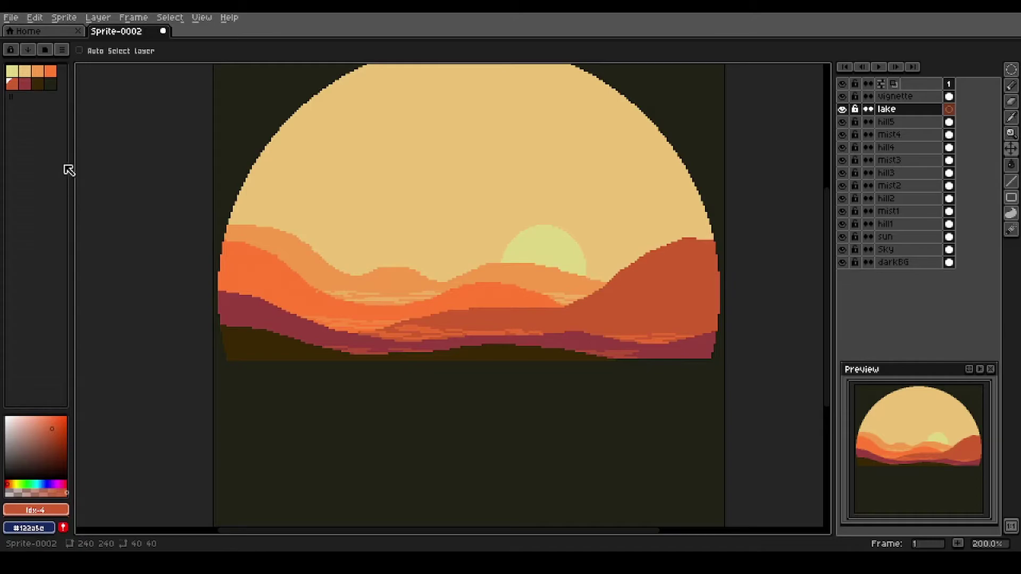
Choose palette colour index 2 and marquee-select the full-width 240 × 89 px area below the hills
{"action": "left_click", "coordinate": [38, 71]}
{"action": "key", "text": "h"}
{"action": "left_click_drag", "start_coordinate": [114, 387], "coordinate": [107, 335]}
{"action": "key", "text": "v"}
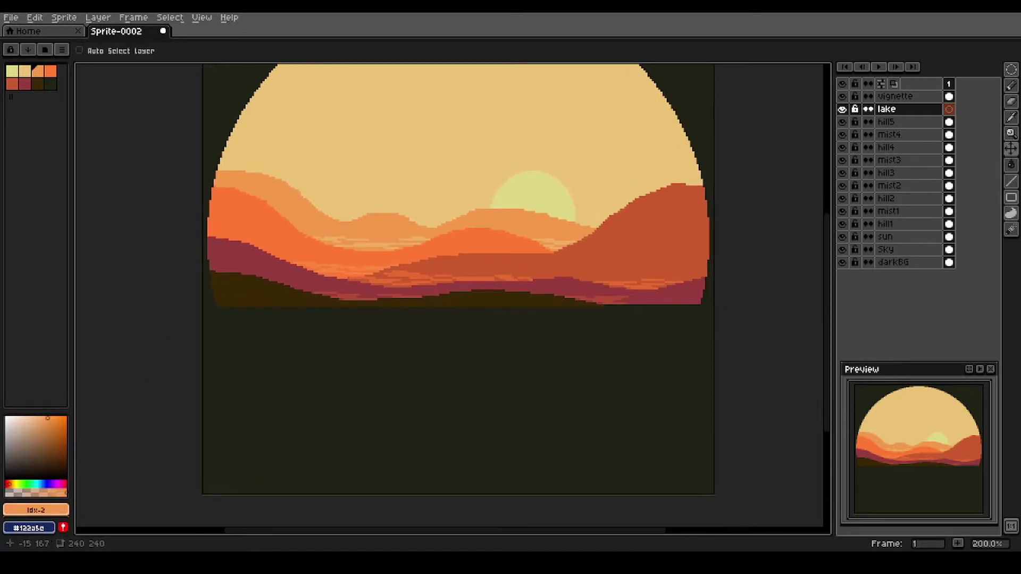
{"action": "key", "text": "m"}
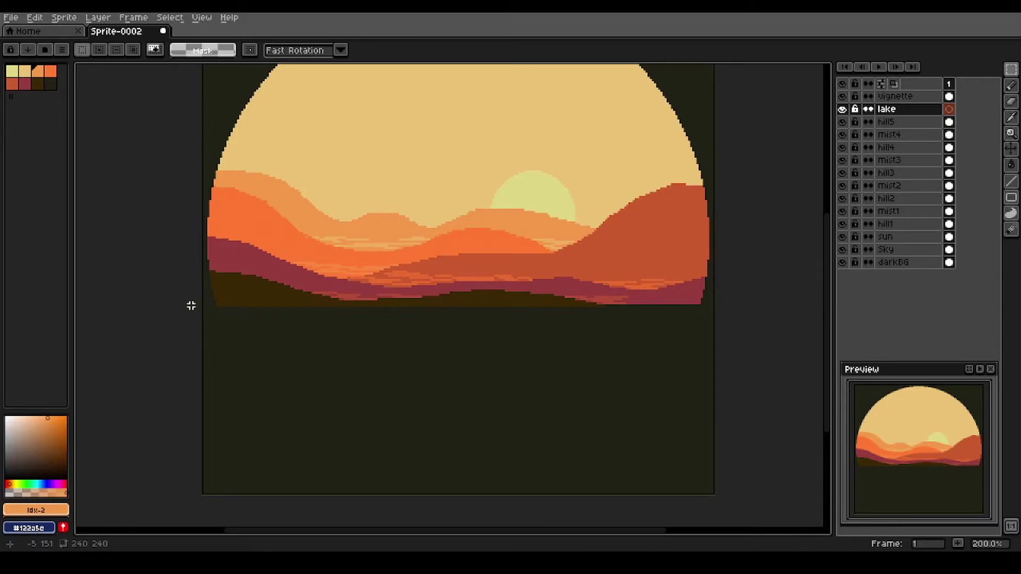
{"action": "left_click_drag", "start_coordinate": [191, 305], "coordinate": [722, 499]}
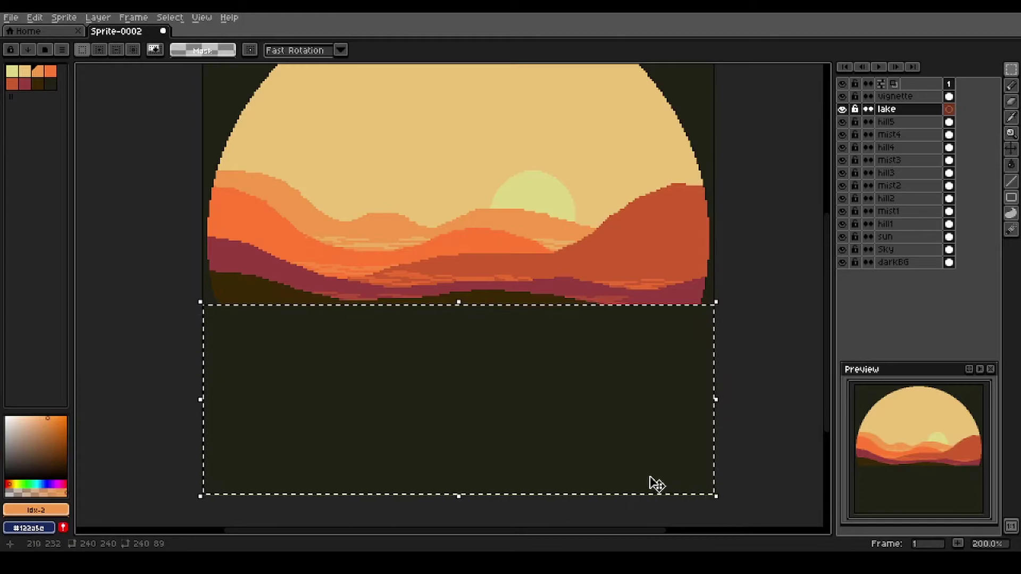
Fill the selected area on the lake layer with palette colour index 2 and clear the selection
{"action": "key", "text": "g"}
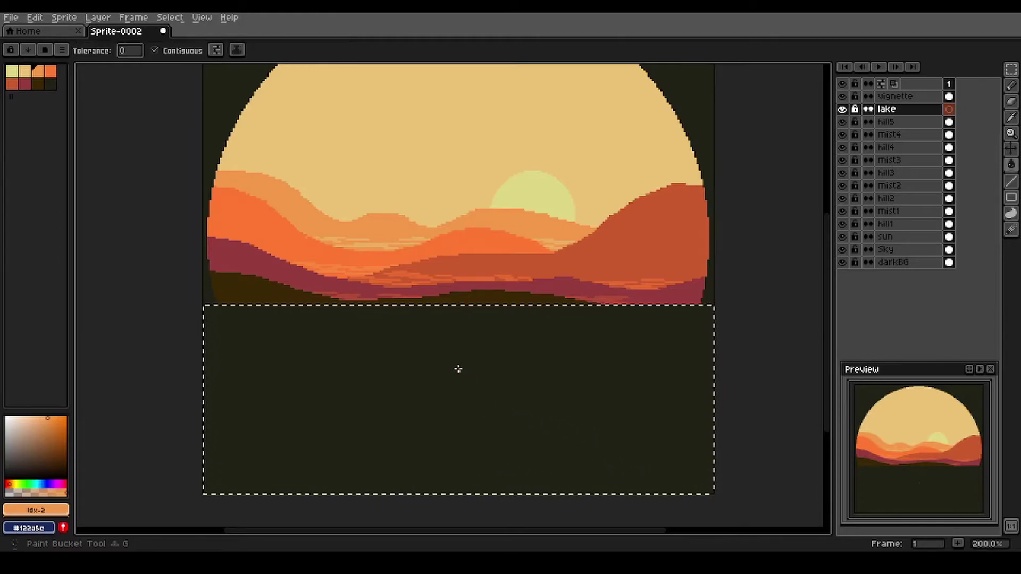
{"action": "left_click", "coordinate": [453, 357]}
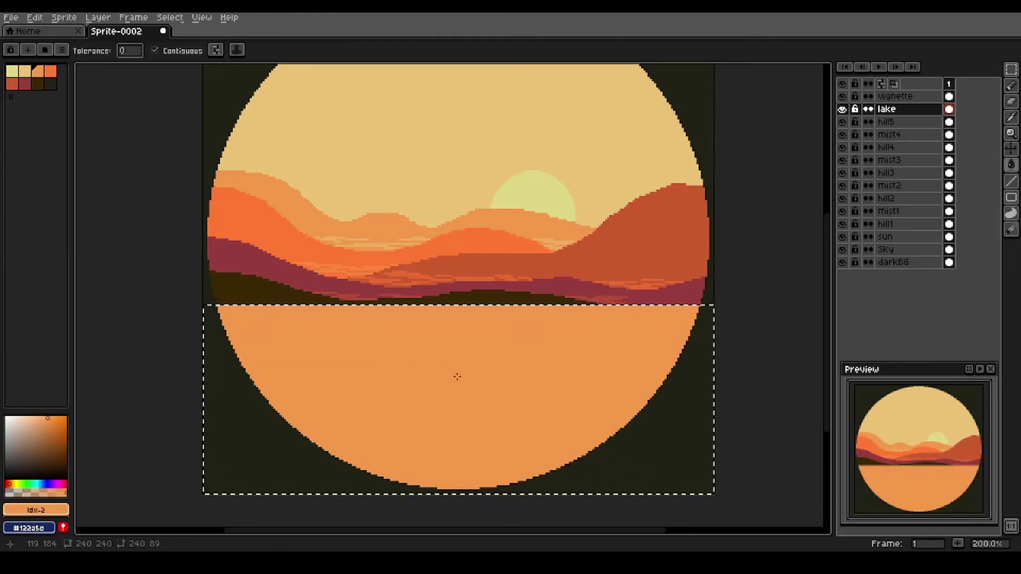
{"action": "key", "text": "v"}
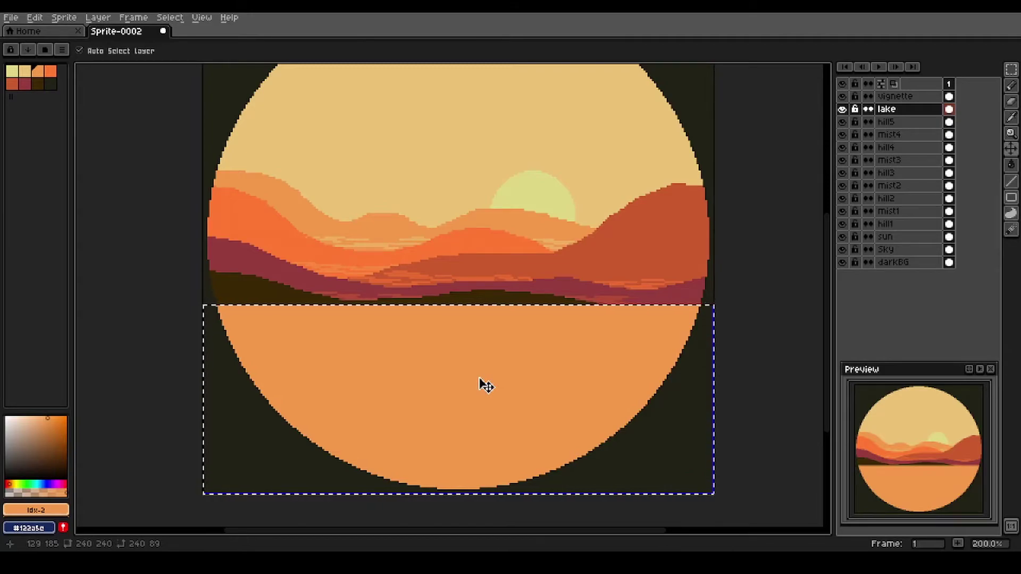
{"action": "key", "text": "ctrl+d"}
{"action": "key", "text": "g"}
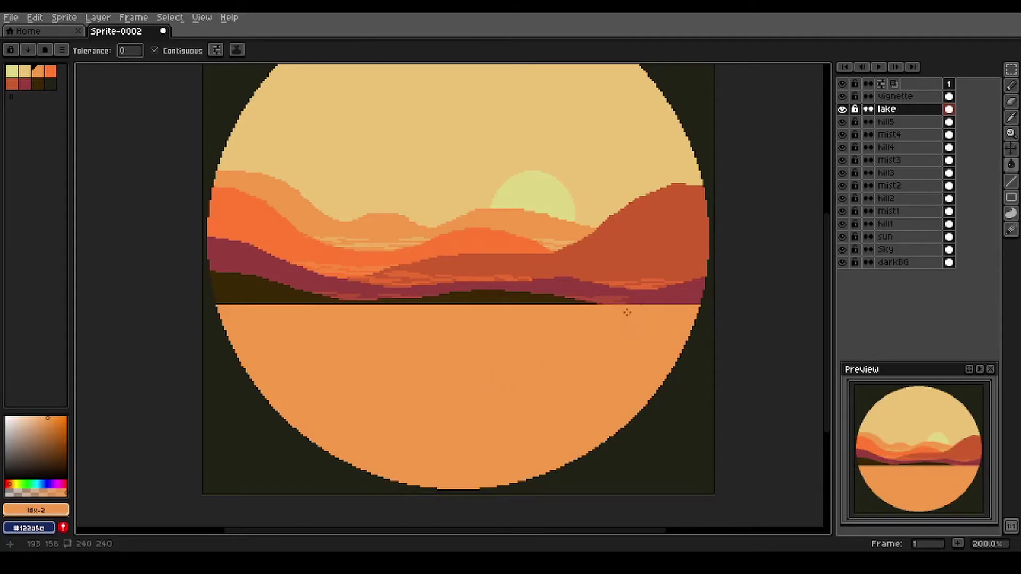
Add a new layer named foreground directly above lake and pick the dark vignette colour #202215 from the canvas
{"action": "left_click", "coordinate": [903, 109]}
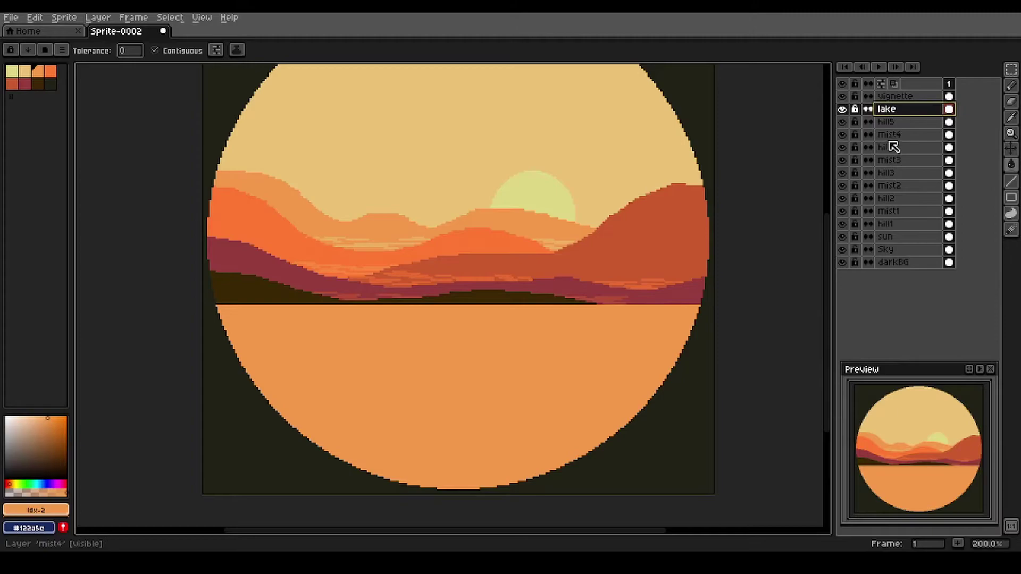
{"action": "key", "text": "shift+n"}
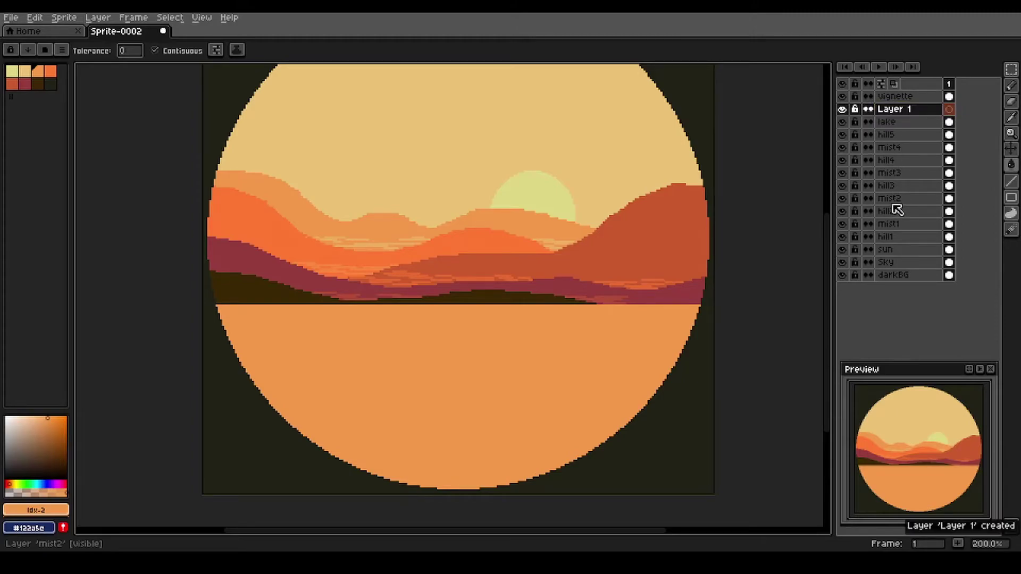
{"action": "key", "text": "shift+p"}
{"action": "type", "text": "foreground"}
{"action": "key", "text": "Return"}
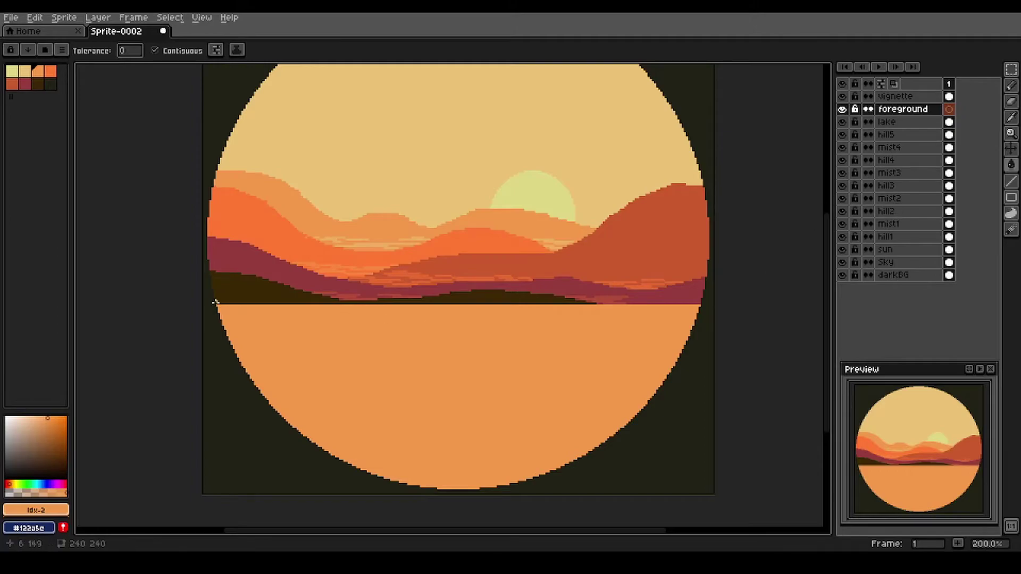
{"action": "left_click", "coordinate": [229, 395], "text": "alt"}
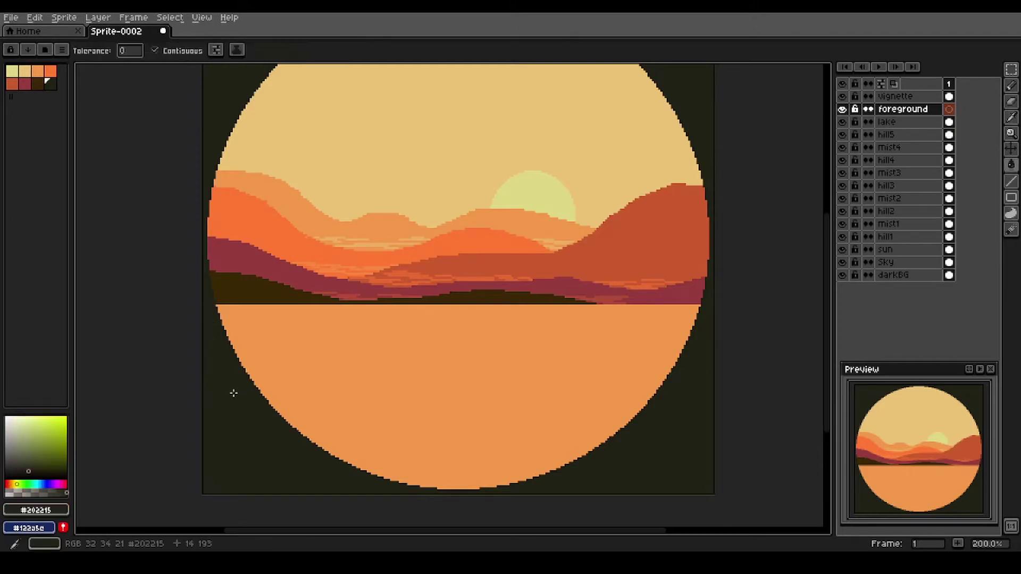
Draw a jagged rocky outline across the lower part of the circle on the foreground layer and fill everything below it with #202215
{"action": "key", "text": "b"}
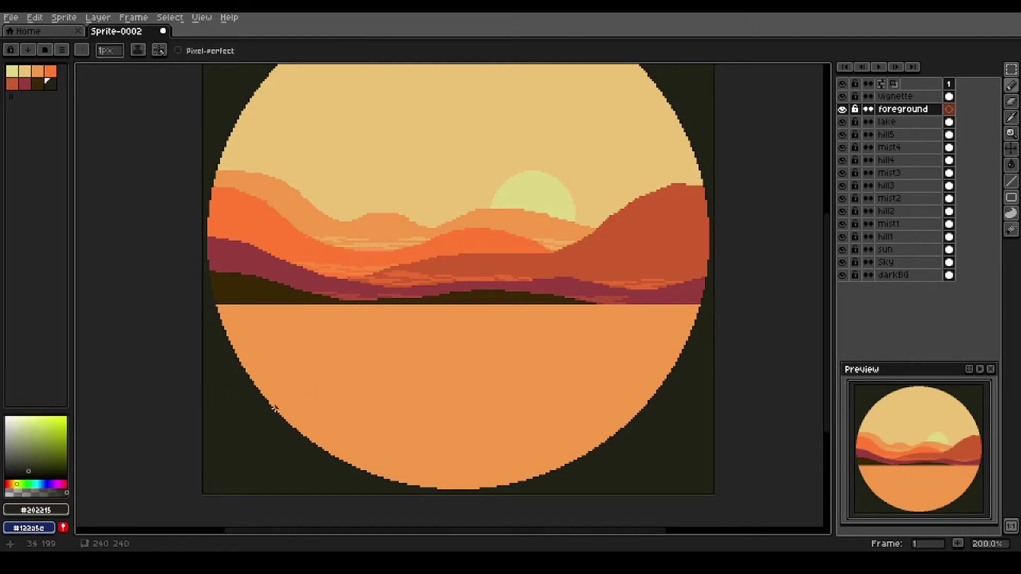
{"action": "mouse_move", "coordinate": [278, 417]}
{"action": "left_mouse_down"}
{"action": "mouse_move", "coordinate": [380, 411]}
{"action": "mouse_move", "coordinate": [419, 397]}
{"action": "mouse_move", "coordinate": [461, 416]}
{"action": "mouse_move", "coordinate": [542, 418]}
{"action": "mouse_move", "coordinate": [580, 400]}
{"action": "mouse_move", "coordinate": [602, 415]}
{"action": "mouse_move", "coordinate": [730, 418]}
{"action": "mouse_move", "coordinate": [645, 458]}
{"action": "left_mouse_up"}
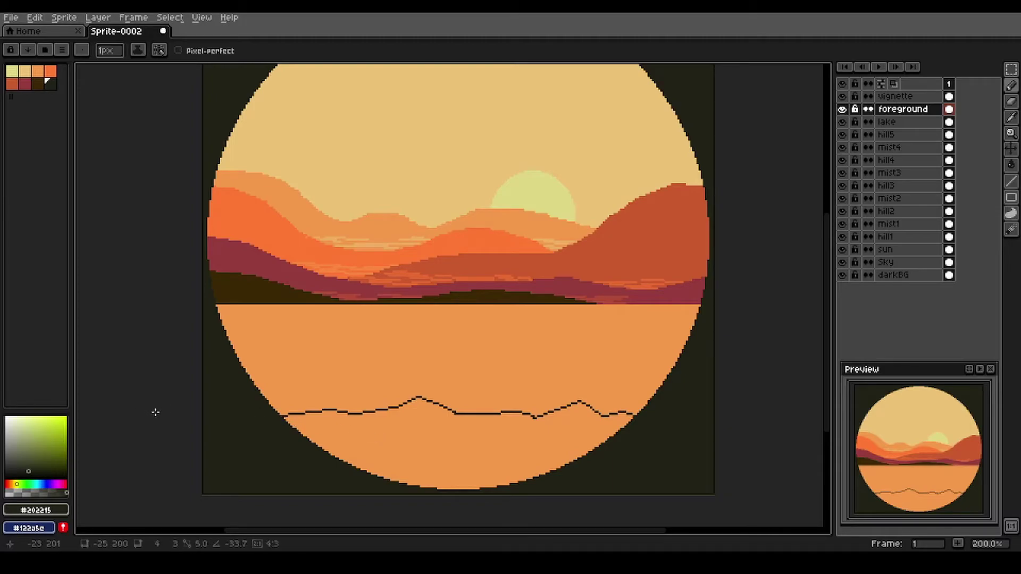
{"action": "key", "text": "g"}
{"action": "left_click", "coordinate": [414, 470]}
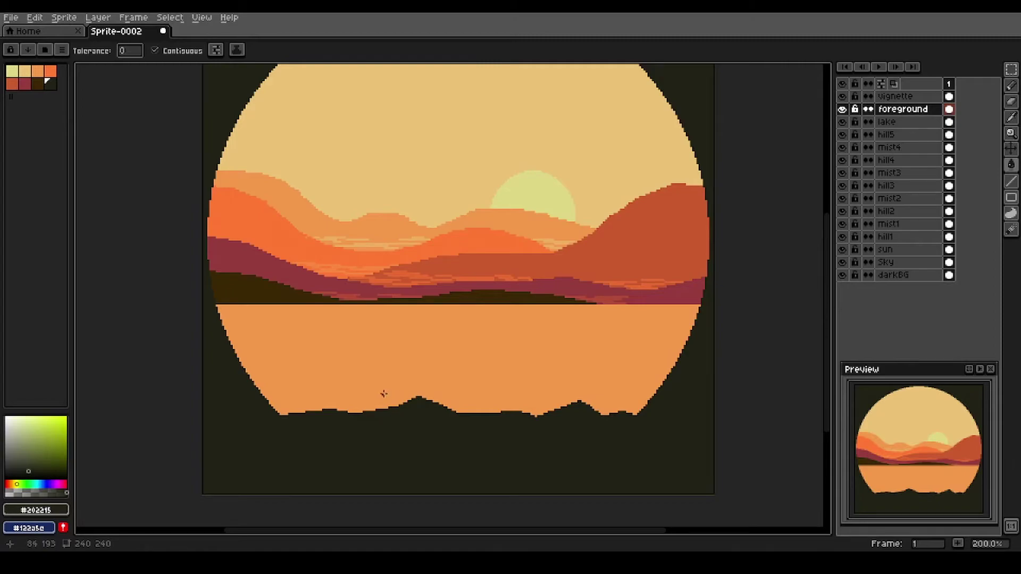
Recolour the lake on the lake layer with palette colour index 3
{"action": "left_click", "coordinate": [895, 125]}
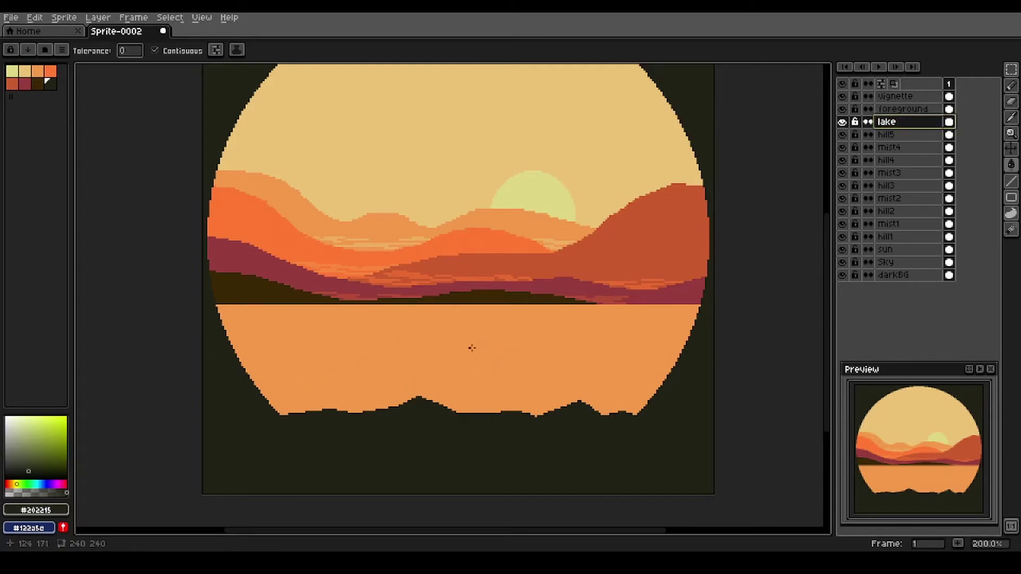
{"action": "scroll", "coordinate": [518, 345], "scroll_direction": "up", "scroll_amount": 1}
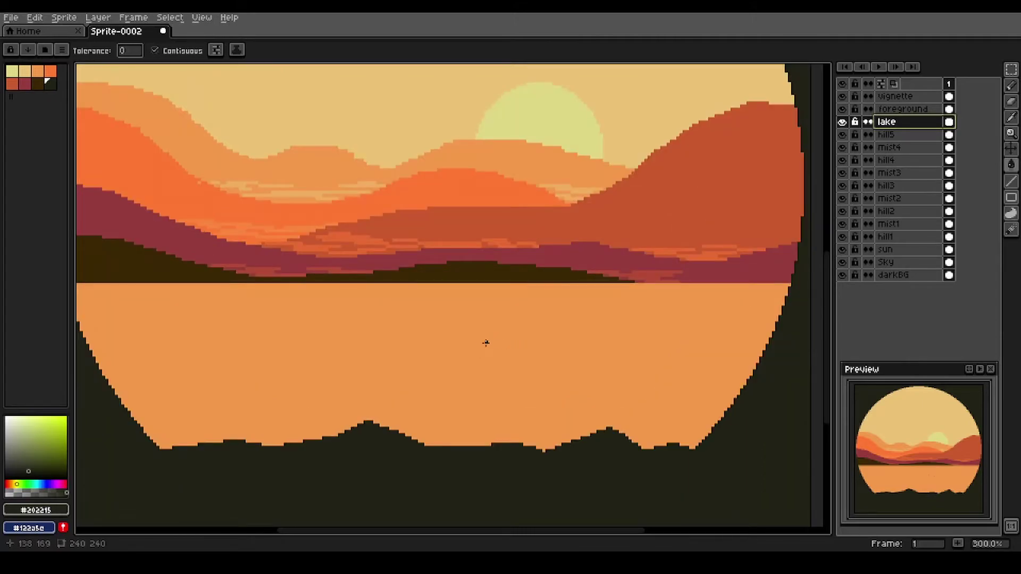
{"action": "left_click", "coordinate": [393, 336], "text": "alt"}
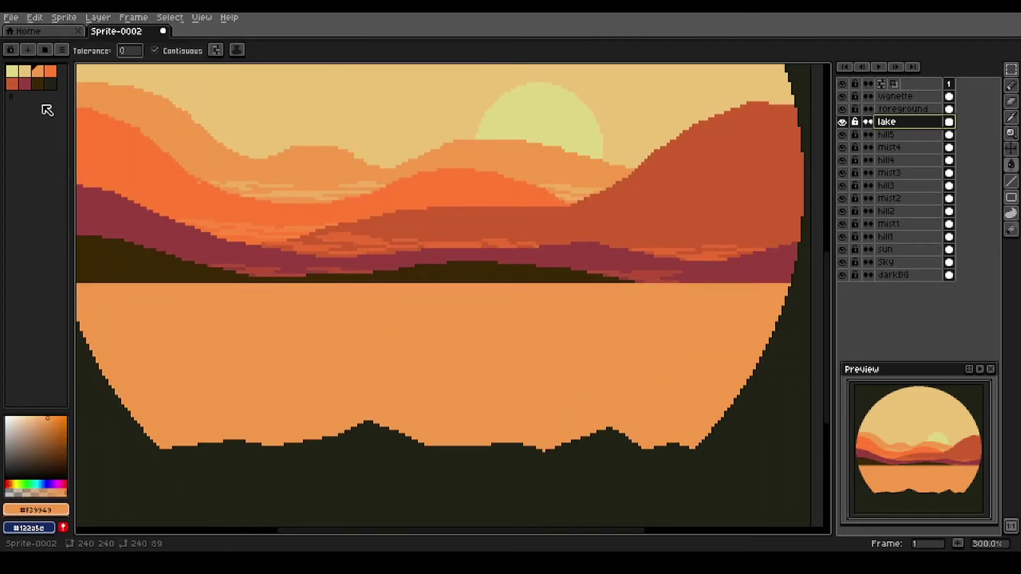
{"action": "left_click", "coordinate": [55, 71]}
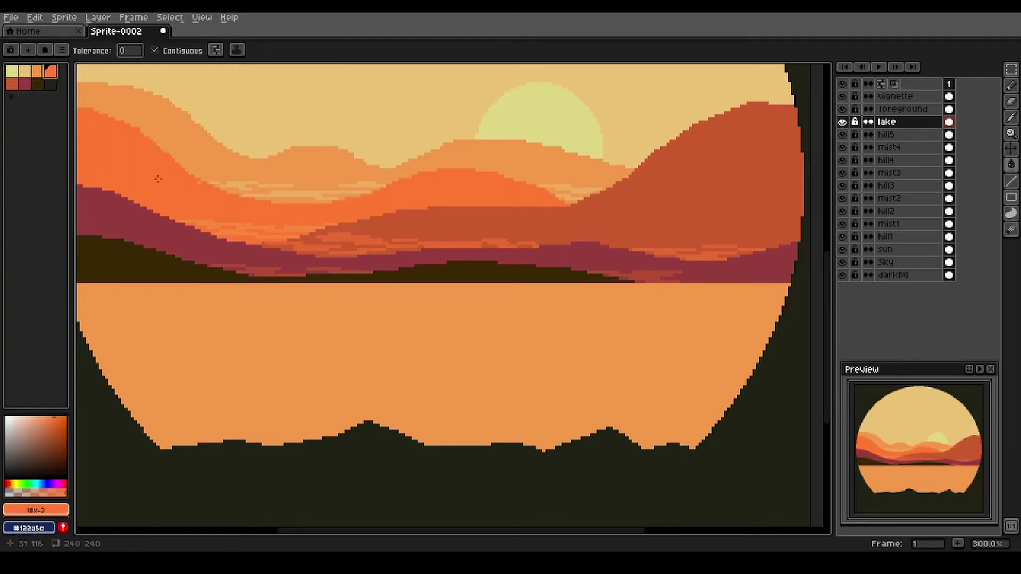
{"action": "left_click", "coordinate": [411, 318]}
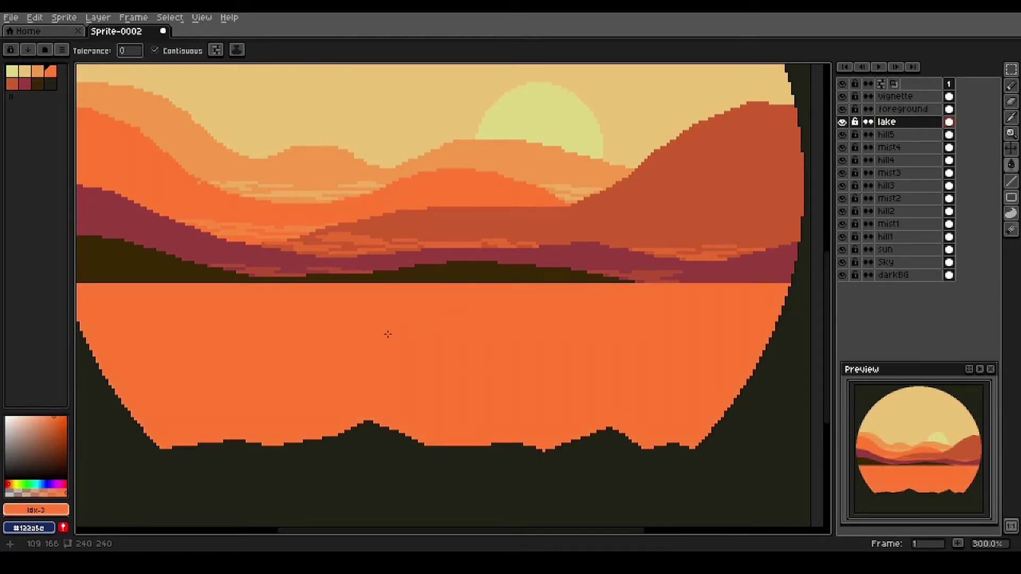
Choose palette colour index 4, select the lake area by colour, and draw a ragged band of horizontal ripples down its left part
{"action": "left_click_drag", "start_coordinate": [387, 332], "coordinate": [425, 343]}
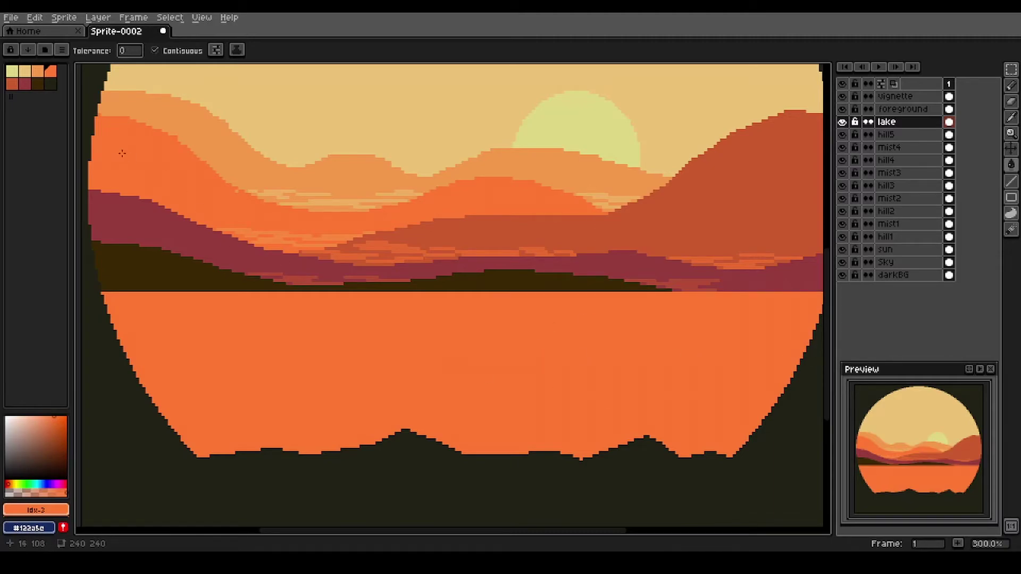
{"action": "key", "text": "]"}
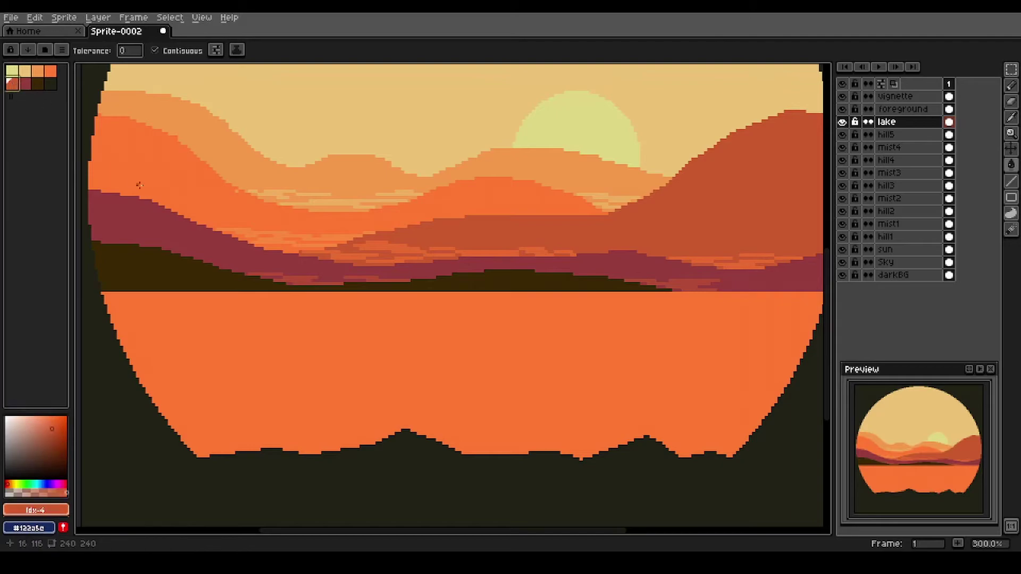
{"action": "key", "text": "w"}
{"action": "left_click", "coordinate": [344, 339]}
{"action": "key", "text": "b"}
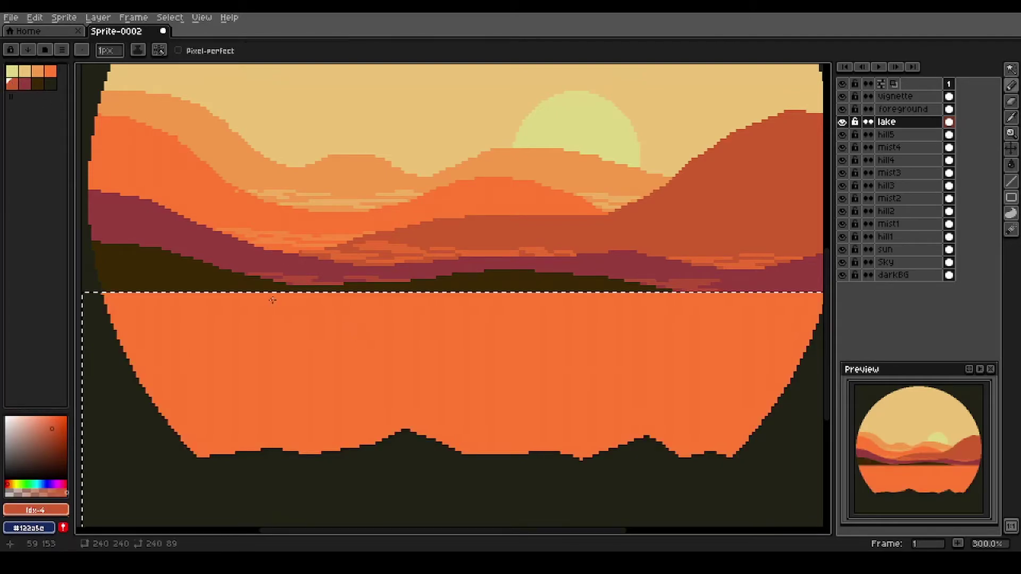
{"action": "mouse_move", "coordinate": [317, 293]}
{"action": "left_mouse_down"}
{"action": "mouse_move", "coordinate": [399, 302]}
{"action": "mouse_move", "coordinate": [326, 296]}
{"action": "mouse_move", "coordinate": [387, 306]}
{"action": "mouse_move", "coordinate": [309, 305]}
{"action": "mouse_move", "coordinate": [391, 317]}
{"action": "mouse_move", "coordinate": [308, 313]}
{"action": "mouse_move", "coordinate": [389, 326]}
{"action": "mouse_move", "coordinate": [295, 320]}
{"action": "mouse_move", "coordinate": [378, 343]}
{"action": "mouse_move", "coordinate": [300, 347]}
{"action": "mouse_move", "coordinate": [376, 364]}
{"action": "mouse_move", "coordinate": [325, 357]}
{"action": "mouse_move", "coordinate": [347, 370]}
{"action": "mouse_move", "coordinate": [311, 367]}
{"action": "mouse_move", "coordinate": [363, 374]}
{"action": "mouse_move", "coordinate": [302, 377]}
{"action": "mouse_move", "coordinate": [358, 394]}
{"action": "mouse_move", "coordinate": [294, 395]}
{"action": "mouse_move", "coordinate": [362, 406]}
{"action": "mouse_move", "coordinate": [343, 412]}
{"action": "mouse_move", "coordinate": [359, 416]}
{"action": "mouse_move", "coordinate": [255, 411]}
{"action": "mouse_move", "coordinate": [315, 414]}
{"action": "mouse_move", "coordinate": [328, 446]}
{"action": "left_mouse_up"}
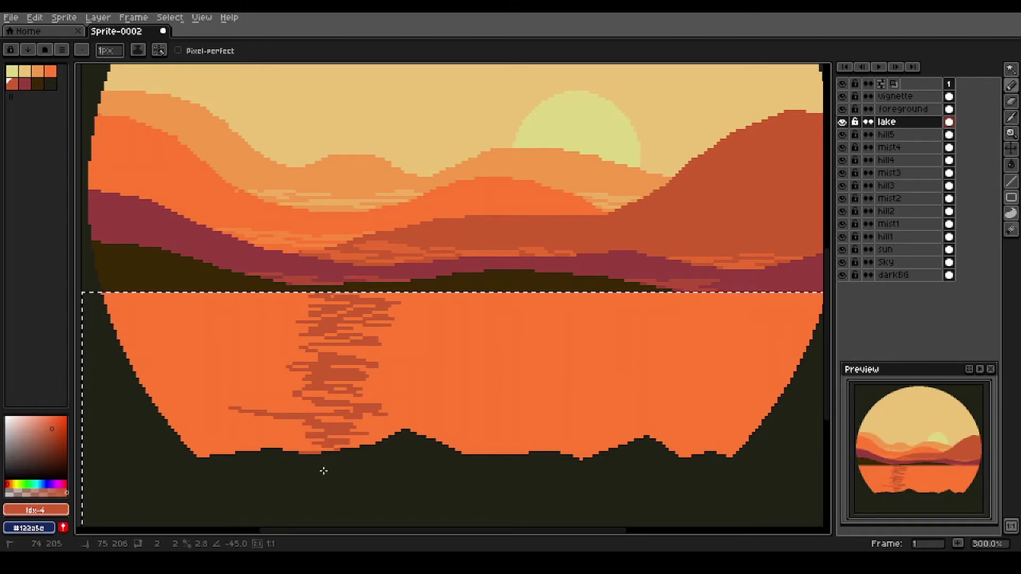
Fill the lake between the left ripple band and the vignette edge with palette colour index 4
{"action": "scroll", "coordinate": [295, 525], "scroll_direction": "down", "scroll_amount": 3}
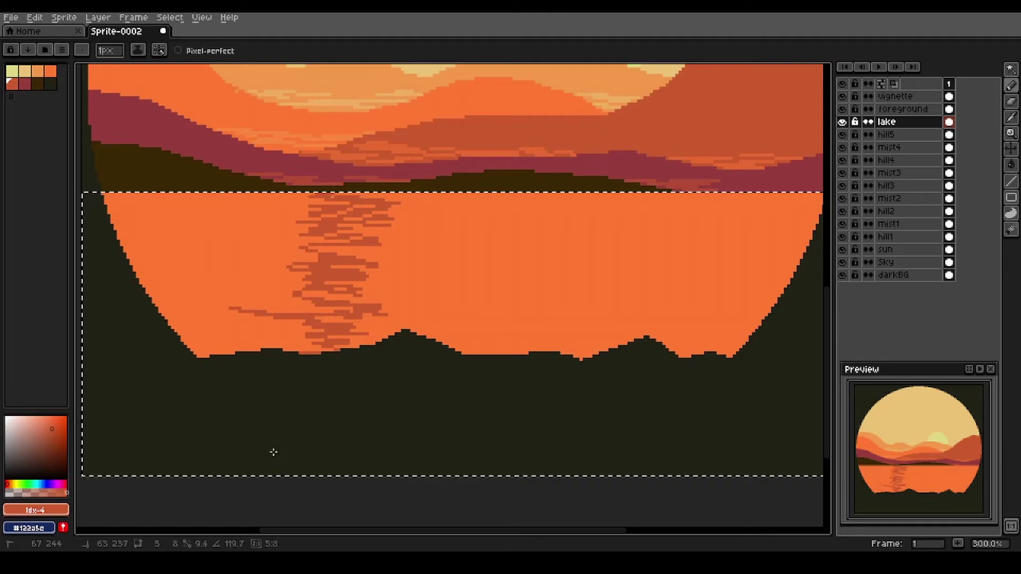
{"action": "key", "text": "g"}
{"action": "left_click", "coordinate": [216, 284]}
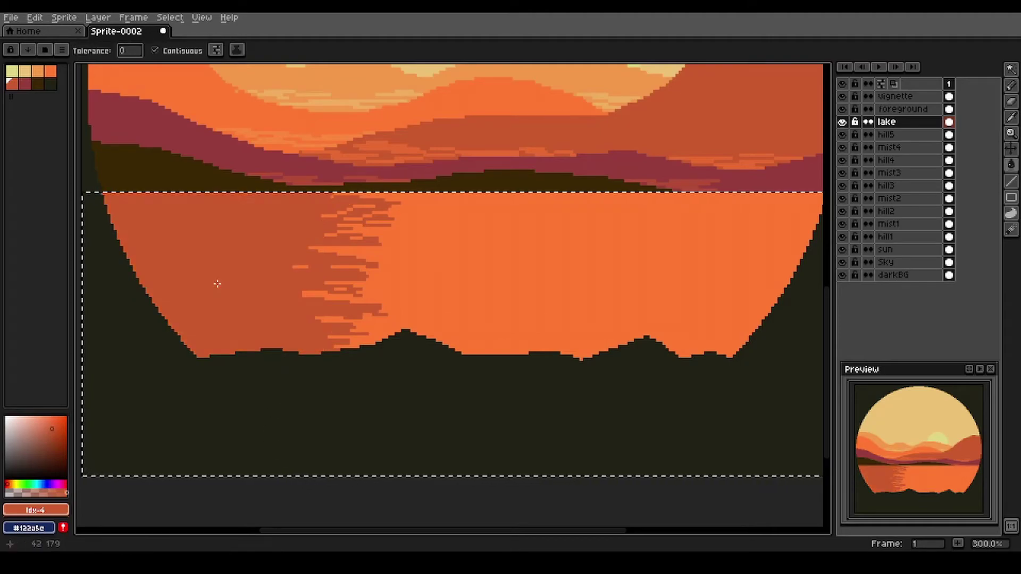
Draw a matching ragged ripple band down the lake's right part in palette colour index 4 and fill the area beyond it
{"action": "left_click_drag", "start_coordinate": [532, 299], "coordinate": [479, 281]}
{"action": "key", "text": "b"}
{"action": "mouse_move", "coordinate": [604, 201]}
{"action": "left_mouse_down"}
{"action": "mouse_move", "coordinate": [608, 292]}
{"action": "mouse_move", "coordinate": [609, 275]}
{"action": "left_mouse_up"}
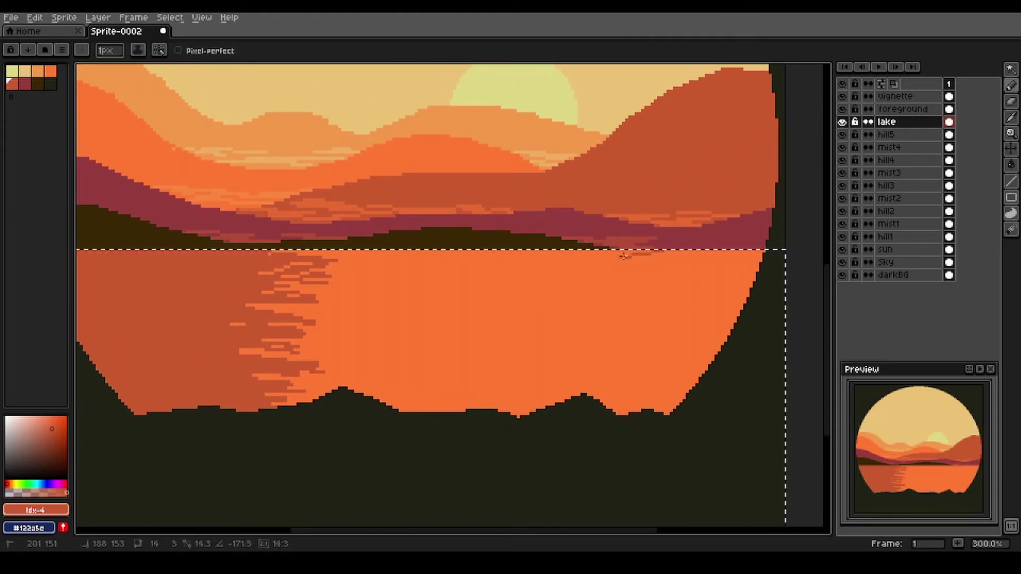
{"action": "mouse_move", "coordinate": [633, 257]}
{"action": "left_mouse_down"}
{"action": "mouse_move", "coordinate": [710, 263]}
{"action": "mouse_move", "coordinate": [611, 259]}
{"action": "mouse_move", "coordinate": [688, 264]}
{"action": "mouse_move", "coordinate": [619, 267]}
{"action": "mouse_move", "coordinate": [684, 271]}
{"action": "mouse_move", "coordinate": [626, 272]}
{"action": "mouse_move", "coordinate": [690, 290]}
{"action": "mouse_move", "coordinate": [612, 299]}
{"action": "mouse_move", "coordinate": [709, 311]}
{"action": "mouse_move", "coordinate": [622, 322]}
{"action": "mouse_move", "coordinate": [684, 327]}
{"action": "mouse_move", "coordinate": [624, 349]}
{"action": "mouse_move", "coordinate": [647, 372]}
{"action": "mouse_move", "coordinate": [630, 368]}
{"action": "mouse_move", "coordinate": [679, 371]}
{"action": "mouse_move", "coordinate": [637, 387]}
{"action": "mouse_move", "coordinate": [684, 403]}
{"action": "left_mouse_up"}
{"action": "key", "text": "space"}
{"action": "mouse_move", "coordinate": [658, 452]}
{"action": "left_mouse_down"}
{"action": "mouse_move", "coordinate": [616, 455]}
{"action": "mouse_move", "coordinate": [609, 358]}
{"action": "left_mouse_up"}
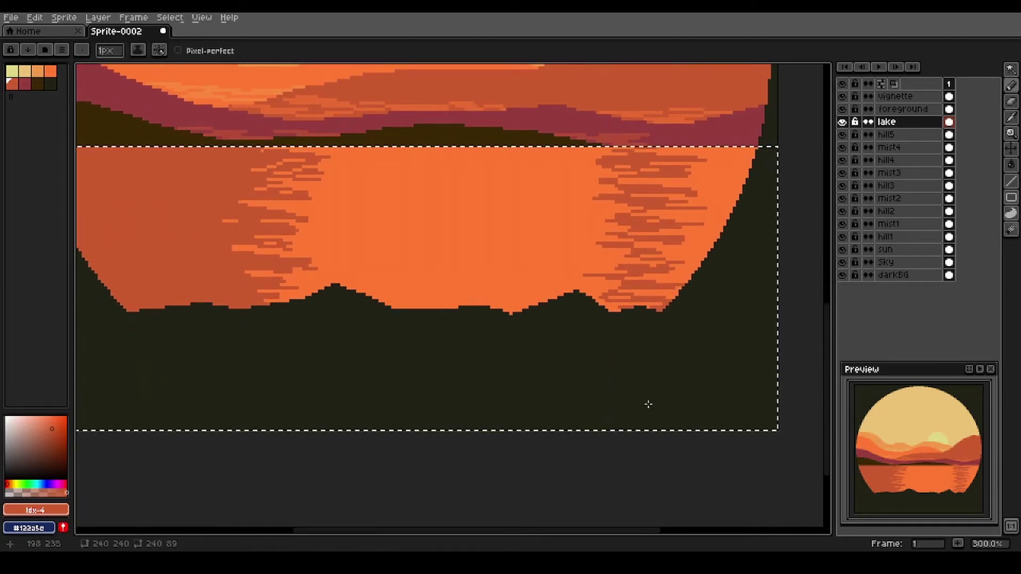
{"action": "key", "text": "g"}
{"action": "left_click", "coordinate": [737, 176]}
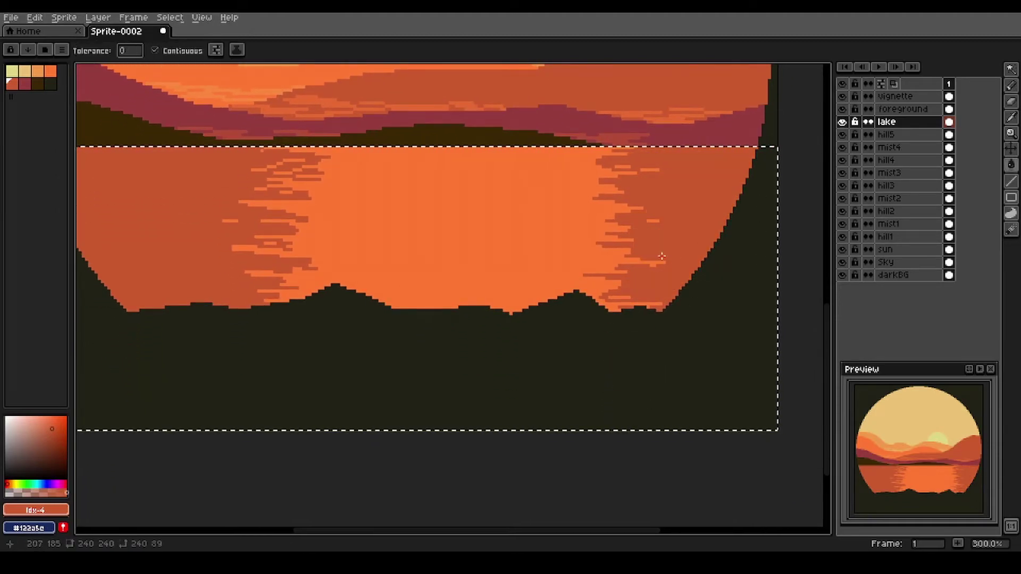
Pick the lake orange #FF7831 from the canvas and add short horizontal ripple lines to the upper part of the right shaded area
{"action": "key", "text": "space"}
{"action": "left_click_drag", "start_coordinate": [545, 243], "coordinate": [585, 308]}
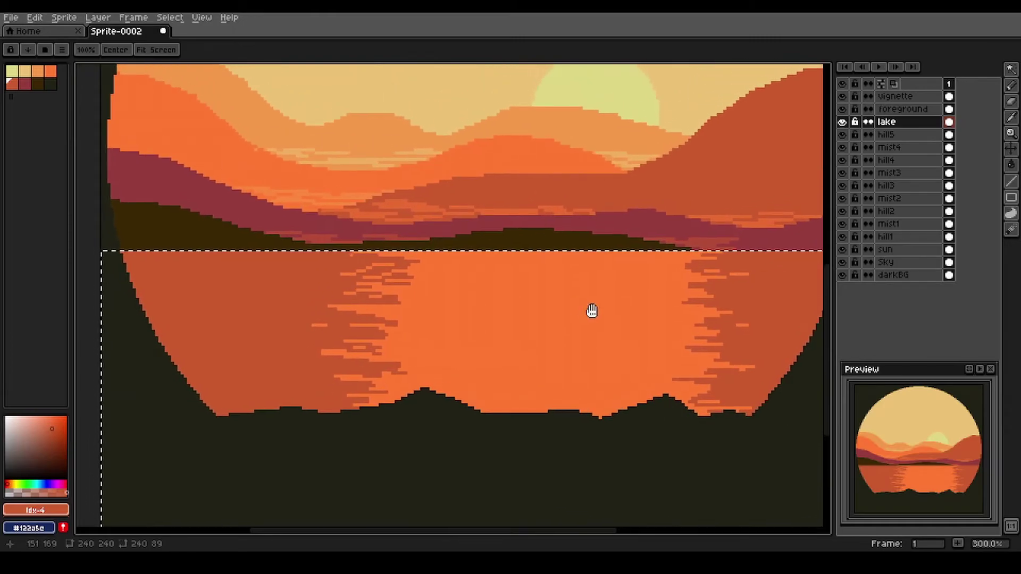
{"action": "scroll", "coordinate": [691, 328], "scroll_direction": "up", "scroll_amount": 1}
{"action": "key", "text": "b"}
{"action": "left_click", "coordinate": [581, 344], "text": "alt"}
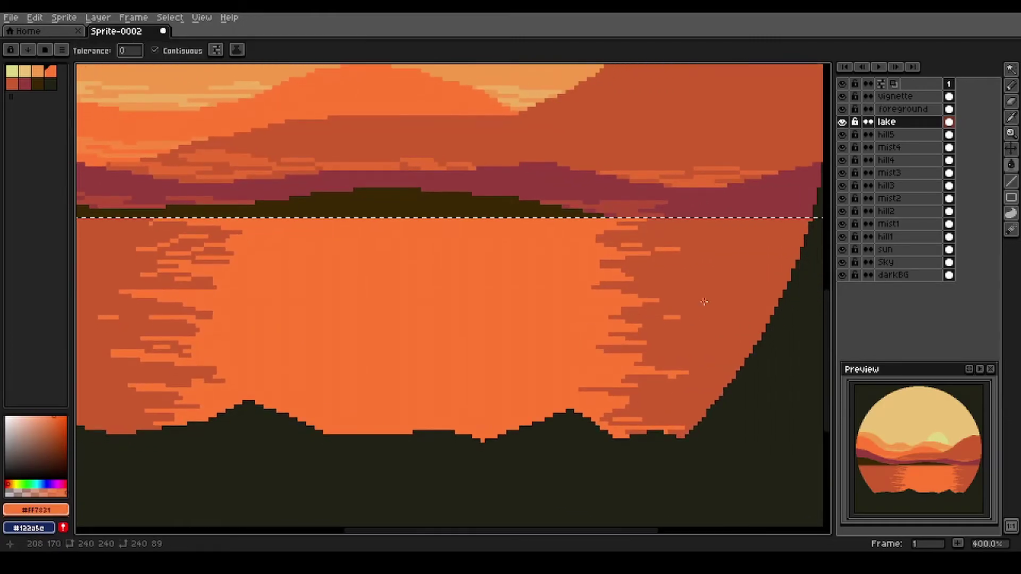
{"action": "scroll", "coordinate": [705, 289], "scroll_direction": "up", "scroll_amount": 1}
{"action": "scroll", "coordinate": [706, 290], "scroll_direction": "right", "scroll_amount": 1}
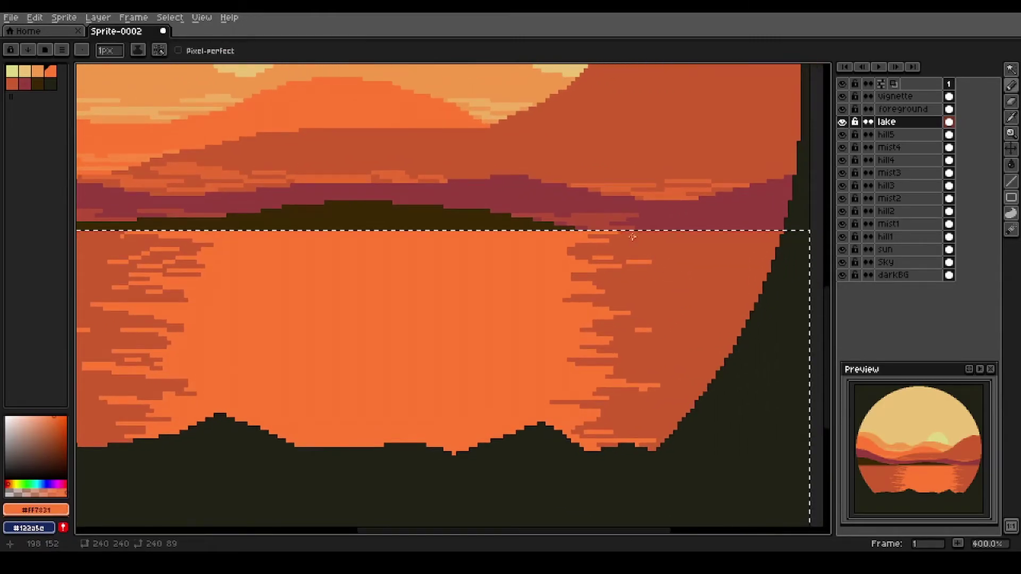
{"action": "left_click", "coordinate": [648, 236], "text": "shift"}
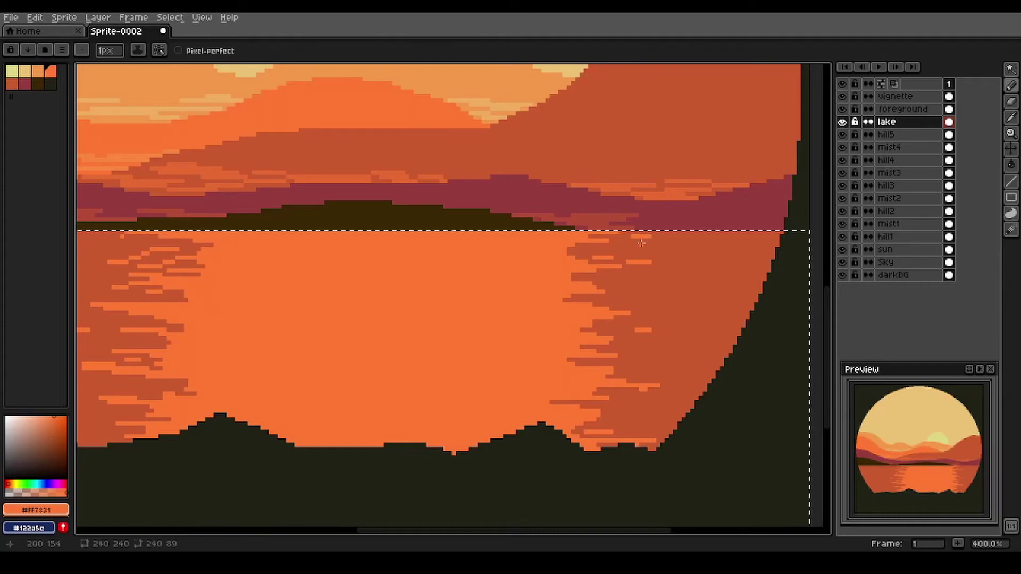
{"action": "left_click", "coordinate": [624, 279], "text": "shift"}
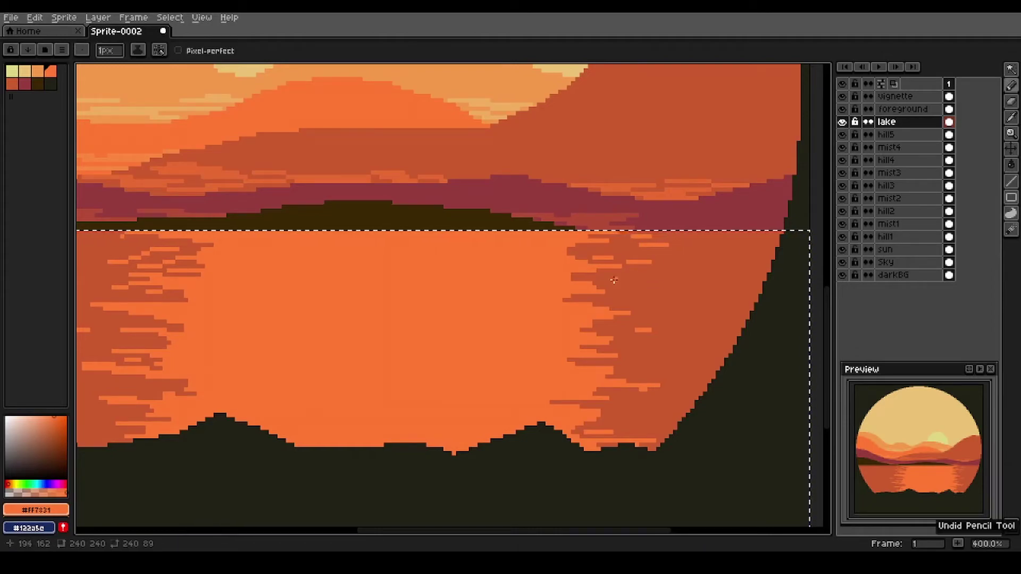
{"action": "left_click", "coordinate": [663, 280], "text": "shift"}
Add two horizontal #FF7831 ripple lines to the lower part of the lake's right shaded area
{"action": "left_click", "coordinate": [629, 400]}
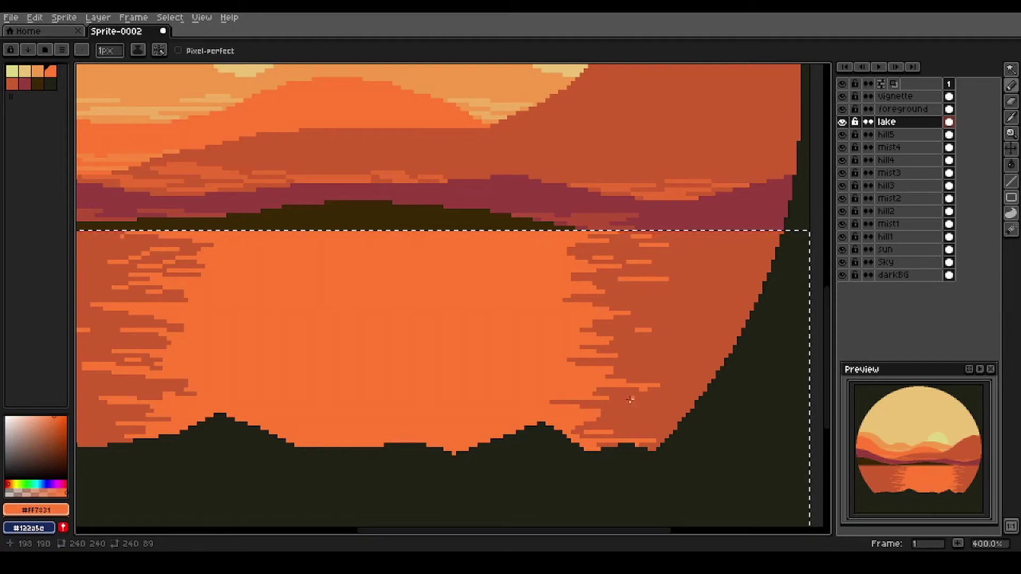
{"action": "left_click", "coordinate": [615, 426]}
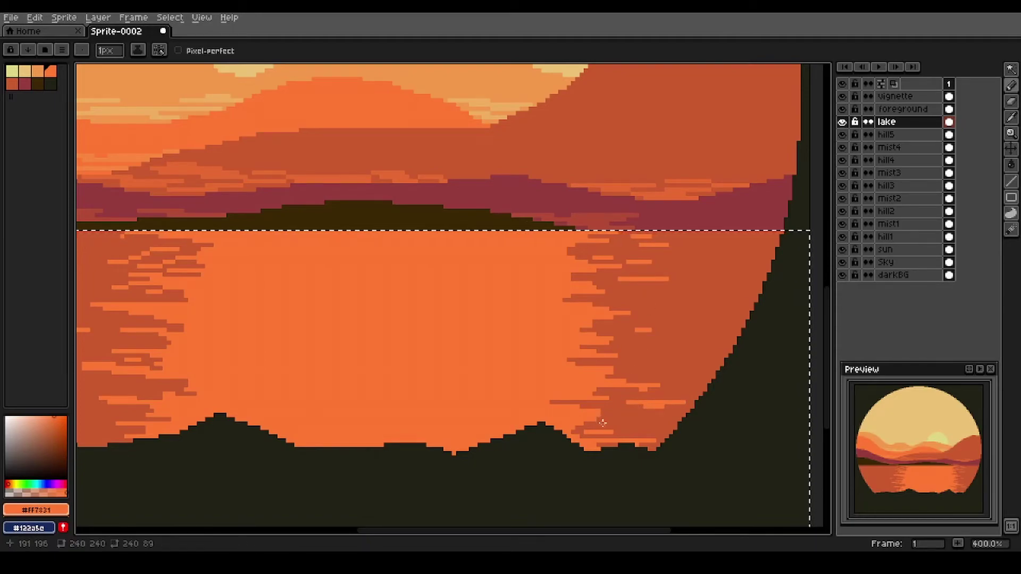
{"action": "left_click", "coordinate": [643, 426], "text": "shift"}
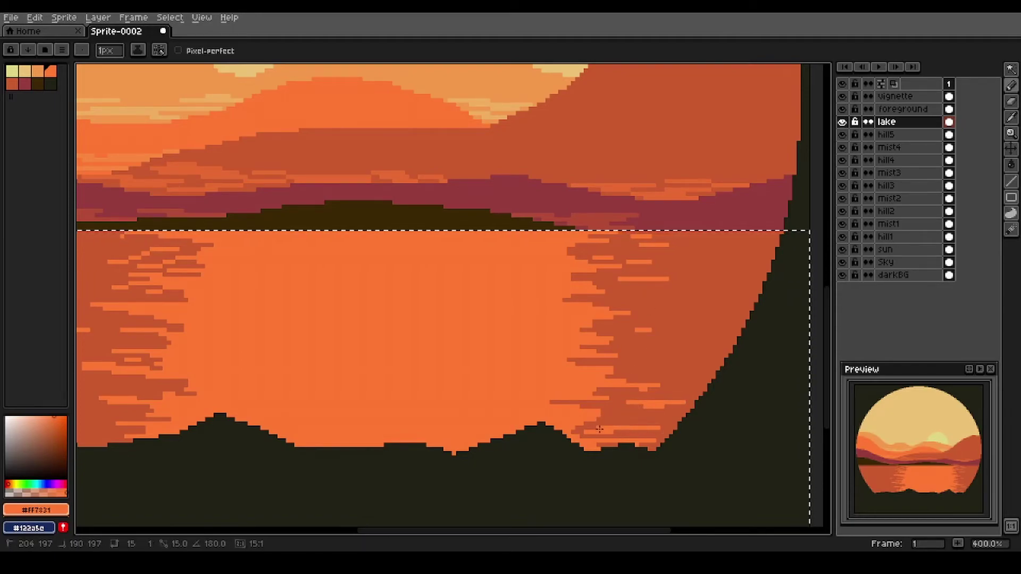
Add horizontal #FF7831 ripple lines of varied length along the inner edge of the lake's left shaded area
{"action": "scroll", "coordinate": [510, 381], "scroll_direction": "left", "scroll_amount": 10}
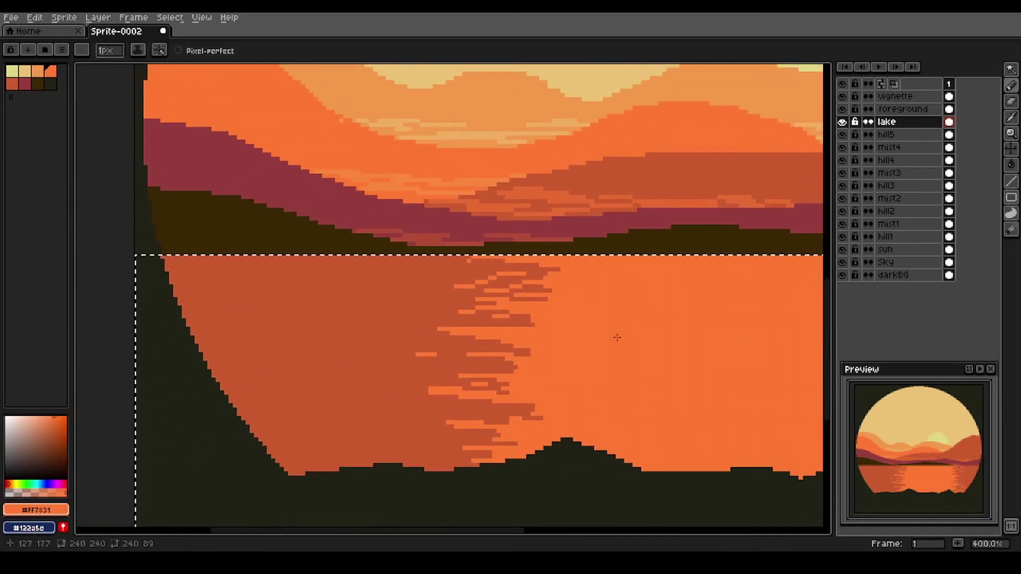
{"action": "left_click_drag", "start_coordinate": [441, 260], "coordinate": [424, 260]}
{"action": "left_click", "coordinate": [423, 273]}
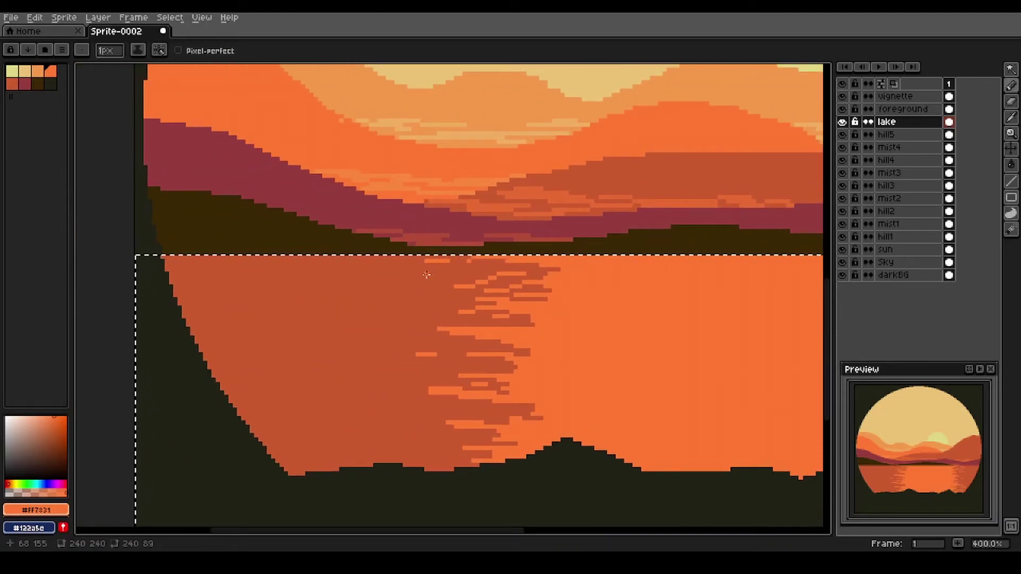
{"action": "left_click", "coordinate": [448, 320]}
{"action": "left_click", "coordinate": [415, 320], "text": "shift"}
{"action": "left_click", "coordinate": [420, 409]}
{"action": "left_click", "coordinate": [383, 409], "text": "shift"}
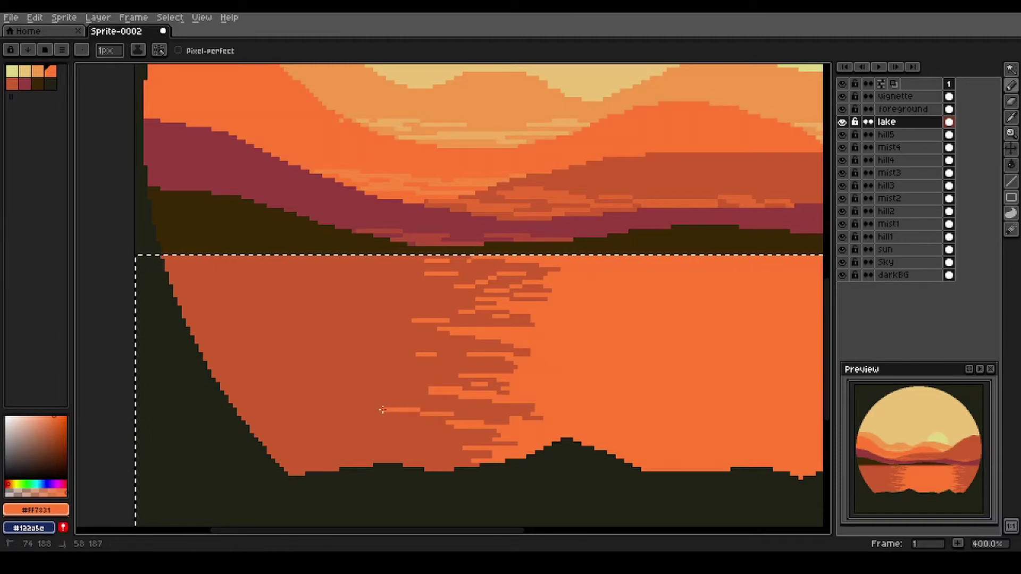
{"action": "left_click", "coordinate": [446, 448]}
{"action": "left_click", "coordinate": [361, 449], "text": "shift"}
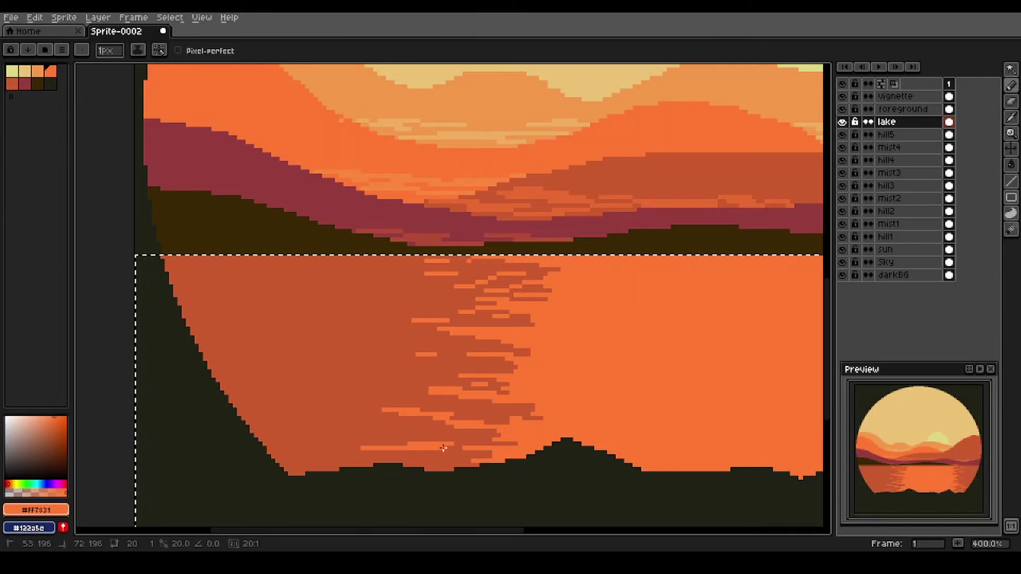
Pick the sun's colour #dfd785 and draw its rippled reflection on the lake, narrowing from the horizon down to the foreground
{"action": "scroll", "coordinate": [457, 455], "scroll_direction": "down", "scroll_amount": 1}
{"action": "left_click_drag", "start_coordinate": [611, 410], "coordinate": [467, 437]}
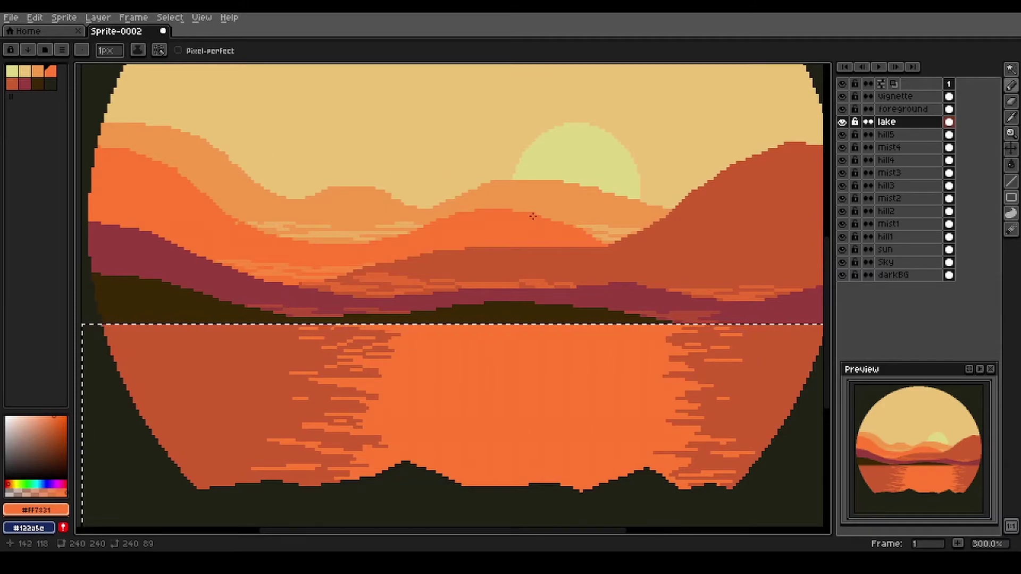
{"action": "left_click", "coordinate": [586, 161], "text": "alt"}
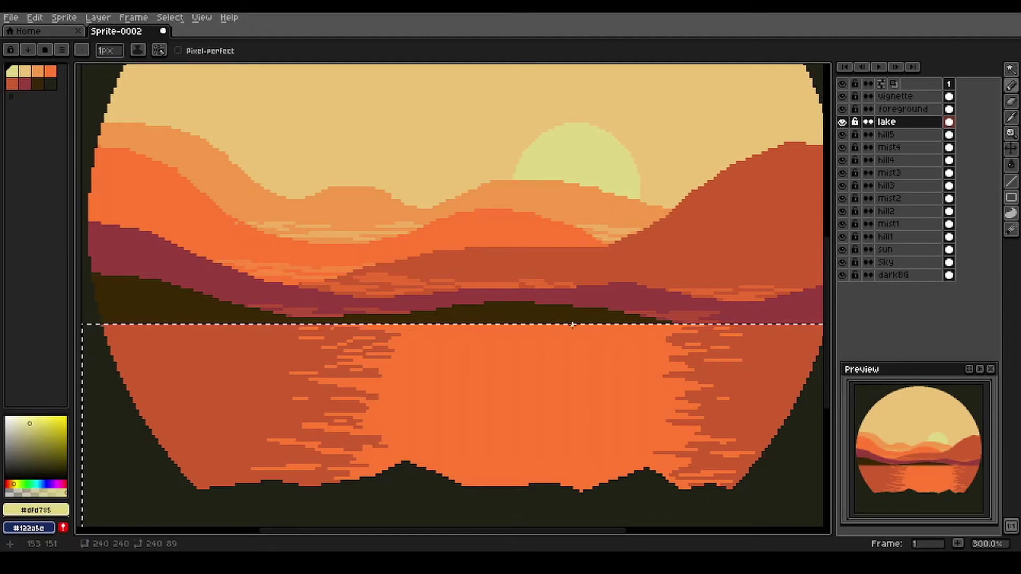
{"action": "mouse_move", "coordinate": [607, 325]}
{"action": "left_mouse_down"}
{"action": "mouse_move", "coordinate": [552, 327]}
{"action": "mouse_move", "coordinate": [594, 335]}
{"action": "left_mouse_up"}
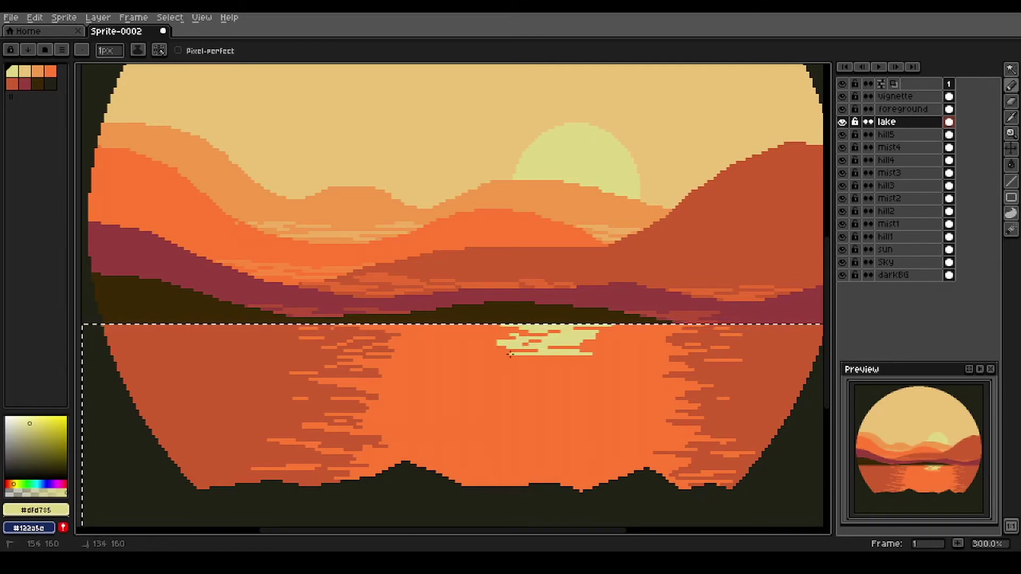
{"action": "mouse_move", "coordinate": [515, 360]}
{"action": "left_mouse_down"}
{"action": "mouse_move", "coordinate": [502, 371]}
{"action": "mouse_move", "coordinate": [558, 379]}
{"action": "mouse_move", "coordinate": [509, 381]}
{"action": "mouse_move", "coordinate": [510, 397]}
{"action": "mouse_move", "coordinate": [552, 407]}
{"action": "mouse_move", "coordinate": [520, 420]}
{"action": "mouse_move", "coordinate": [532, 442]}
{"action": "mouse_move", "coordinate": [518, 448]}
{"action": "mouse_move", "coordinate": [538, 453]}
{"action": "mouse_move", "coordinate": [518, 488]}
{"action": "mouse_move", "coordinate": [508, 480]}
{"action": "left_mouse_up"}
Add small detached #dfd785 glints along both sides of the upper part of the sun's reflection
{"action": "scroll", "coordinate": [500, 356], "scroll_direction": "up", "scroll_amount": 1}
{"action": "left_click_drag", "start_coordinate": [473, 327], "coordinate": [492, 328]}
{"action": "left_click_drag", "start_coordinate": [644, 341], "coordinate": [649, 341]}
{"action": "left_click_drag", "start_coordinate": [503, 356], "coordinate": [492, 379]}
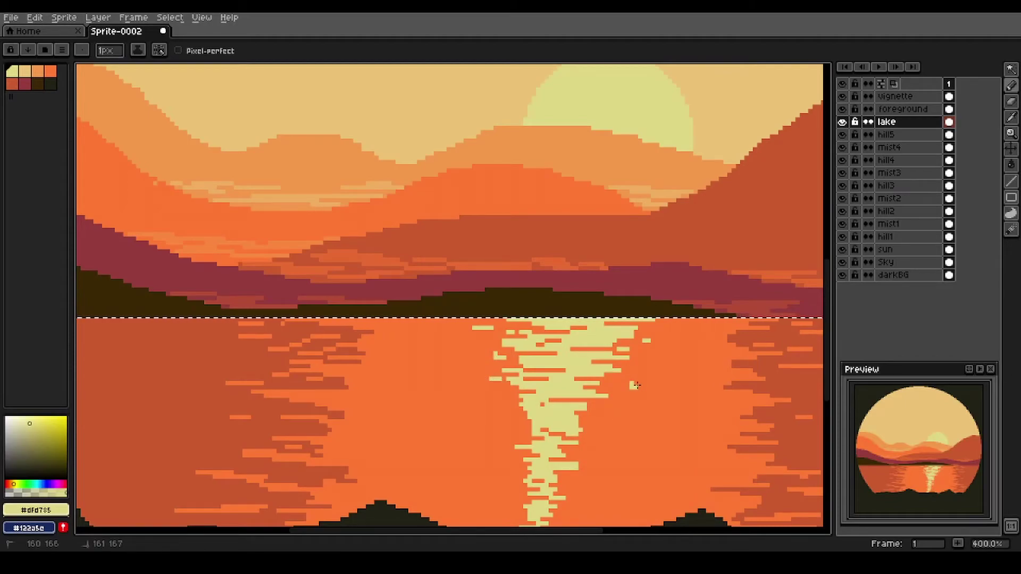
{"action": "left_click_drag", "start_coordinate": [632, 370], "coordinate": [638, 369]}
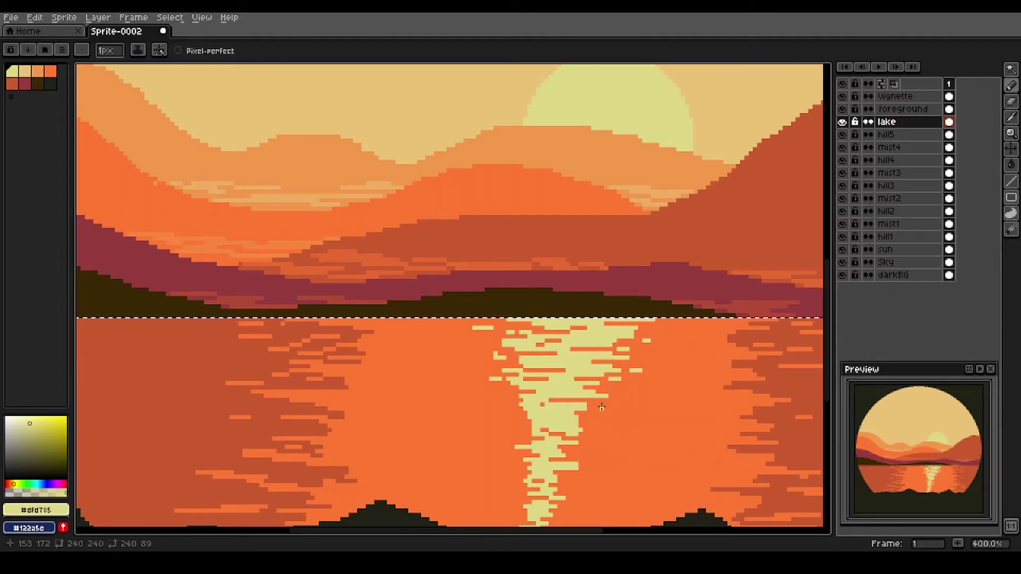
{"action": "scroll", "coordinate": [598, 404], "scroll_direction": "down", "scroll_amount": 2}
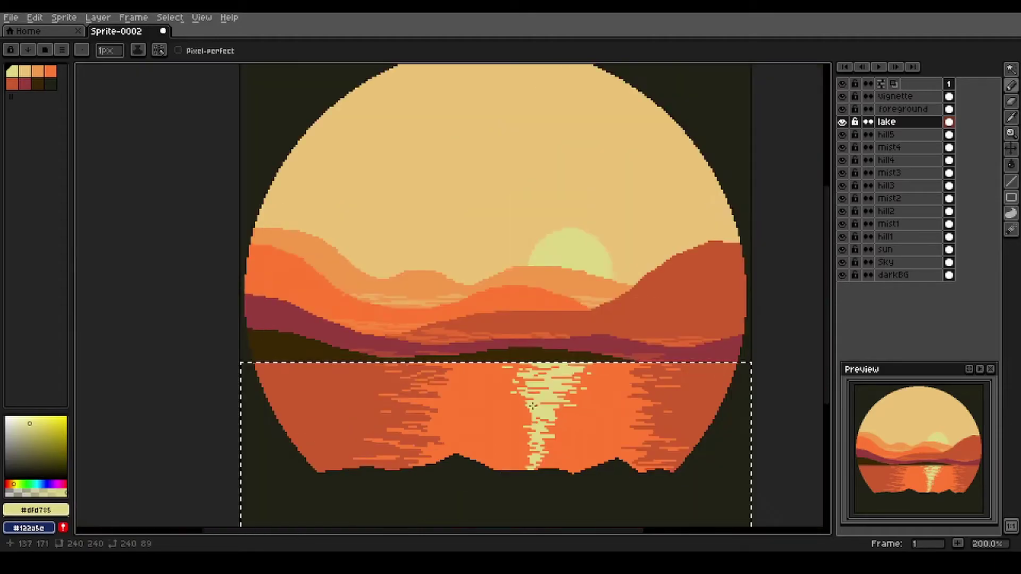
Clear the selection and add a new layer named sailboat directly above the lake layer
{"action": "left_click_drag", "start_coordinate": [583, 406], "coordinate": [590, 390]}
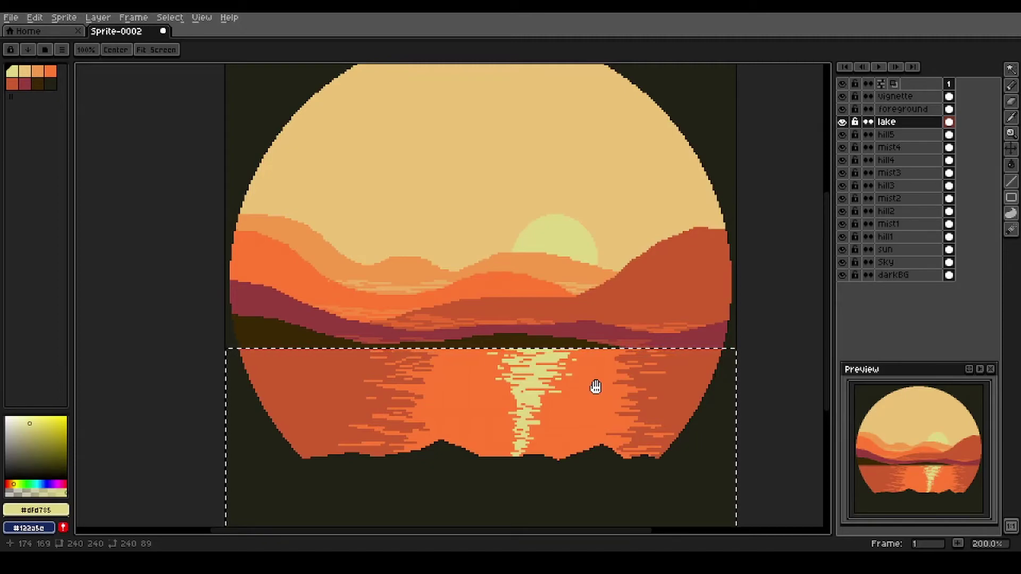
{"action": "key", "text": "space"}
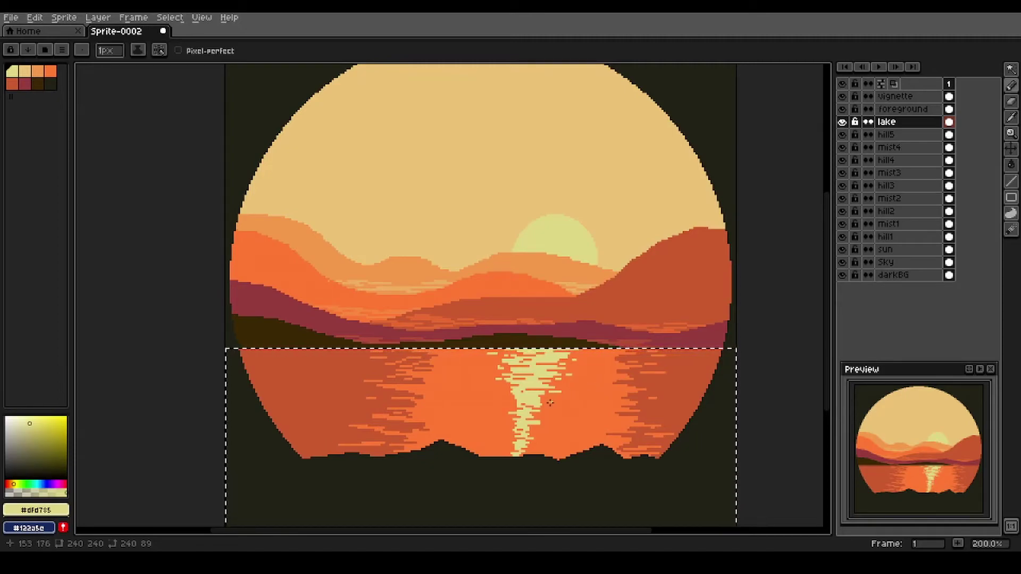
{"action": "key", "text": "ctrl+d"}
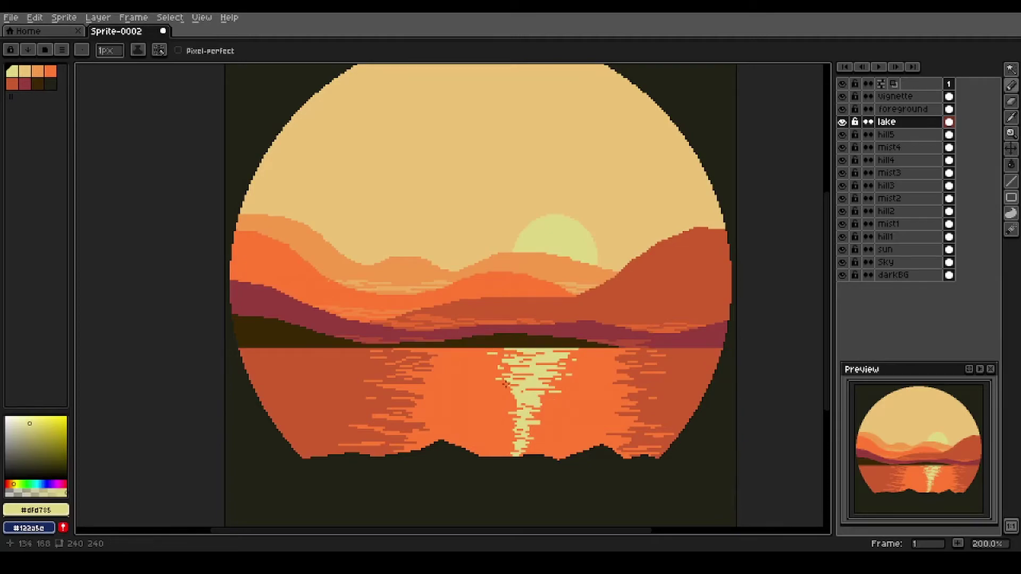
{"action": "left_click_drag", "start_coordinate": [426, 260], "coordinate": [455, 267]}
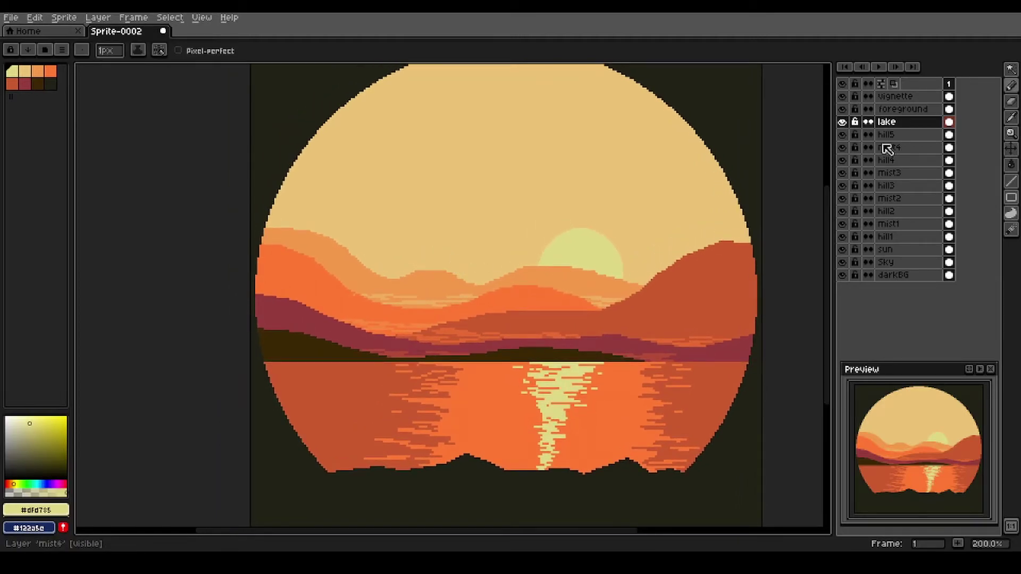
{"action": "key", "text": "shift+n"}
{"action": "right_click", "coordinate": [914, 123]}
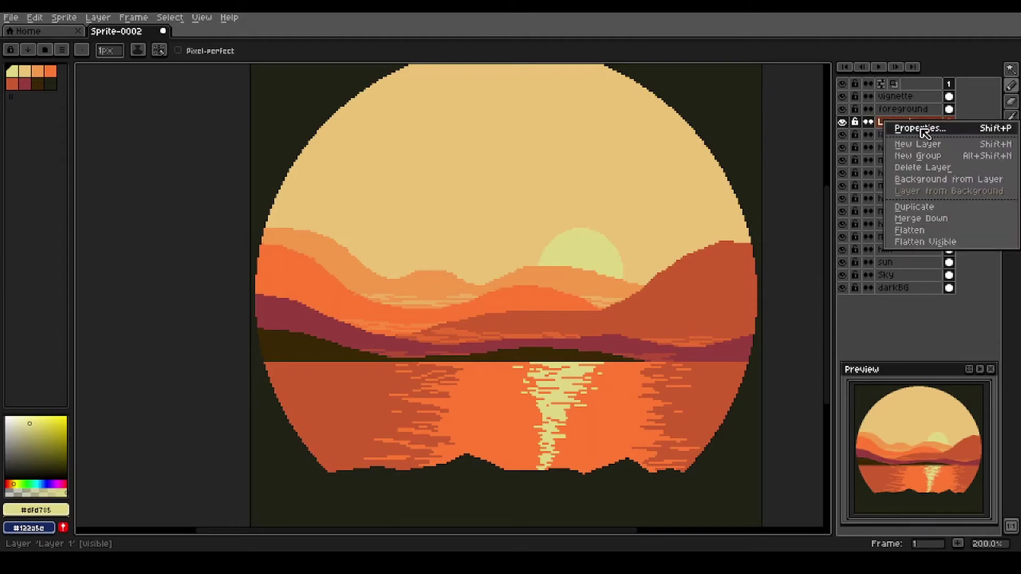
{"action": "left_click", "coordinate": [920, 129]}
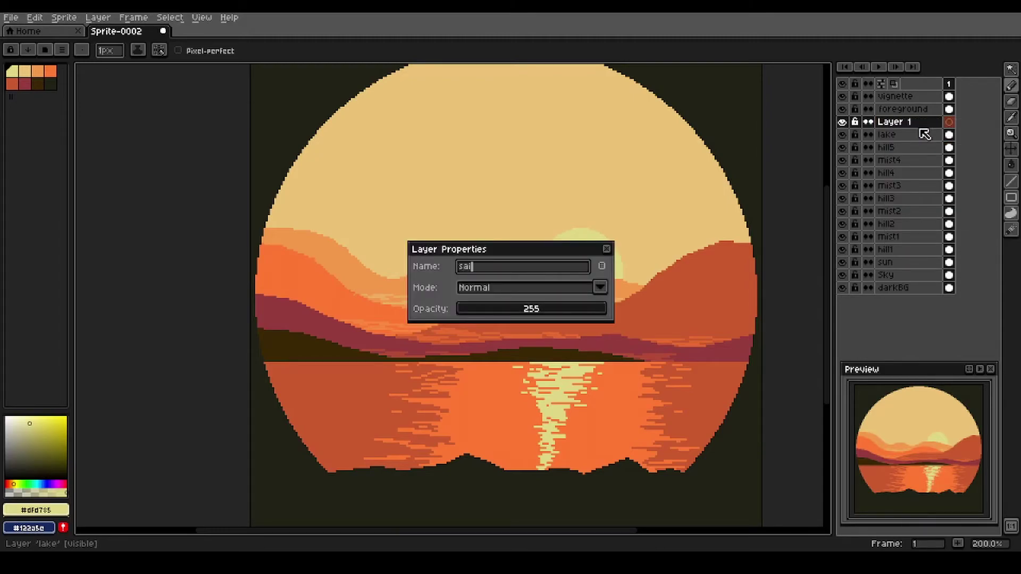
{"action": "key", "text": "Return"}
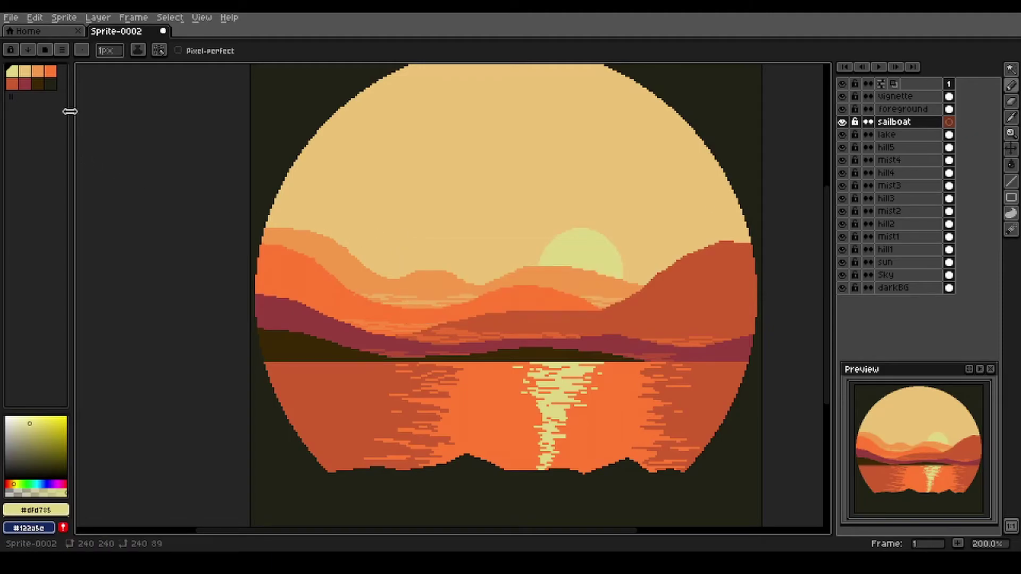
Draw a low slanted boat hull in palette colour Idx-7 on the lake's left shaded area and fill it solid
{"action": "left_click", "coordinate": [50, 83]}
{"action": "scroll", "coordinate": [302, 379], "scroll_direction": "up", "scroll_amount": 1}
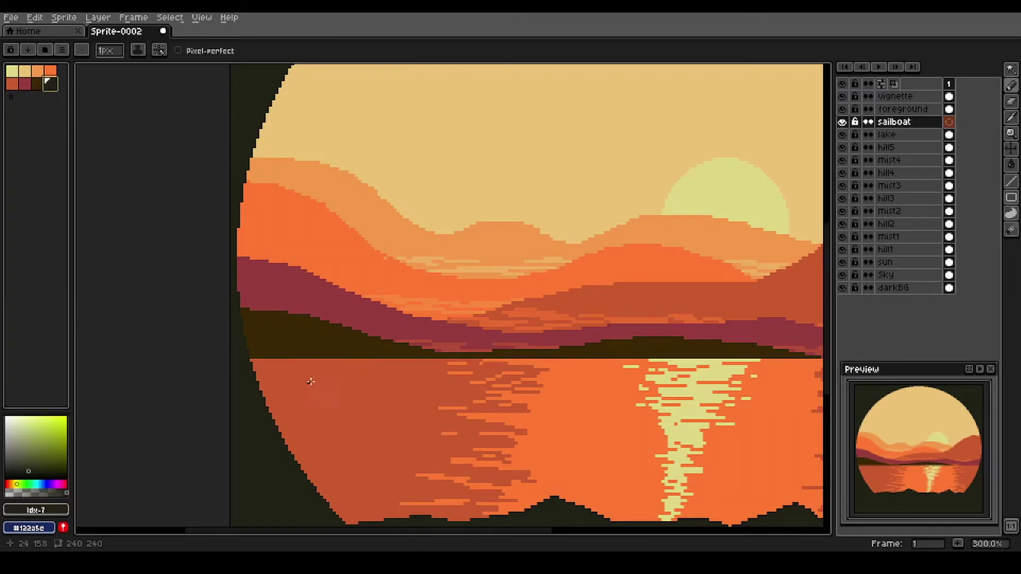
{"action": "scroll", "coordinate": [403, 415], "scroll_direction": "up", "scroll_amount": 1}
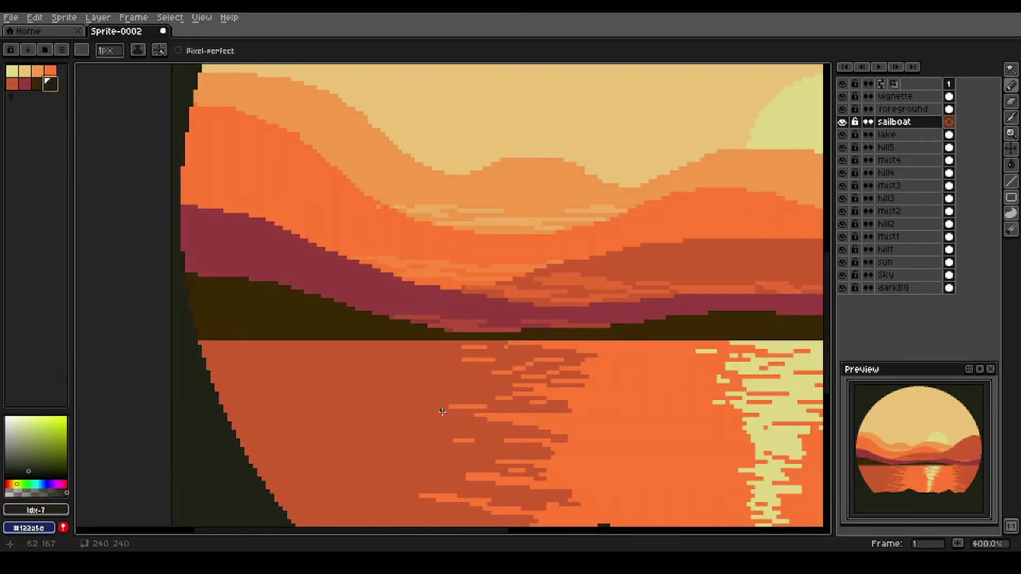
{"action": "left_click_drag", "start_coordinate": [434, 415], "coordinate": [424, 421]}
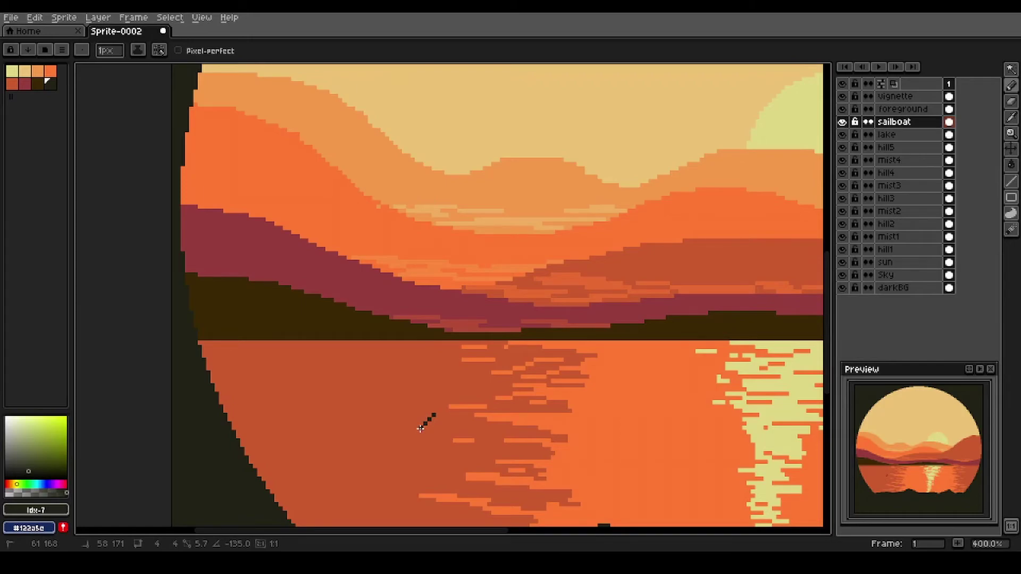
{"action": "mouse_move", "coordinate": [420, 428]}
{"action": "left_mouse_down"}
{"action": "mouse_move", "coordinate": [292, 426]}
{"action": "mouse_move", "coordinate": [309, 411]}
{"action": "mouse_move", "coordinate": [448, 407]}
{"action": "left_mouse_up"}
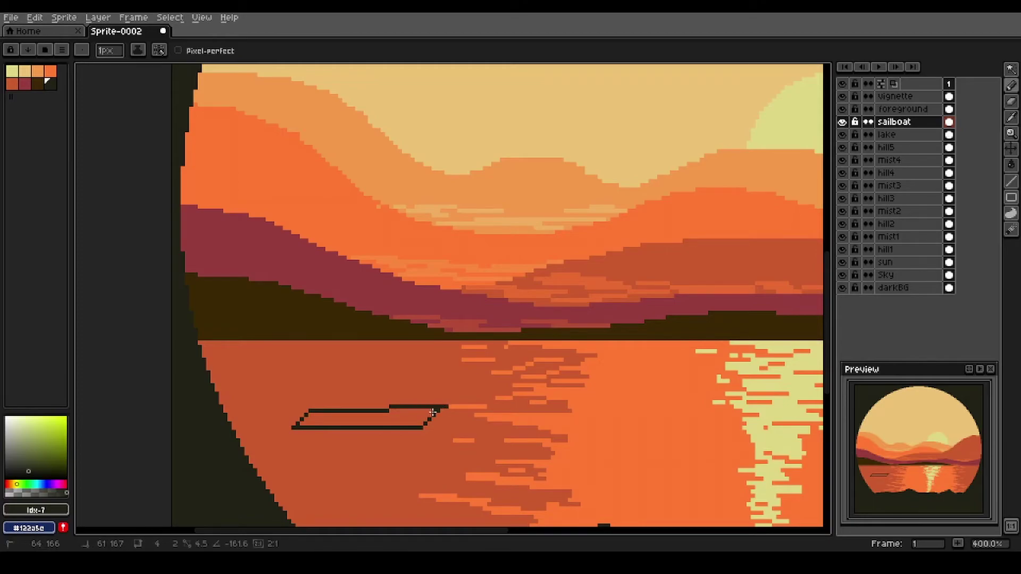
{"action": "key", "text": "g"}
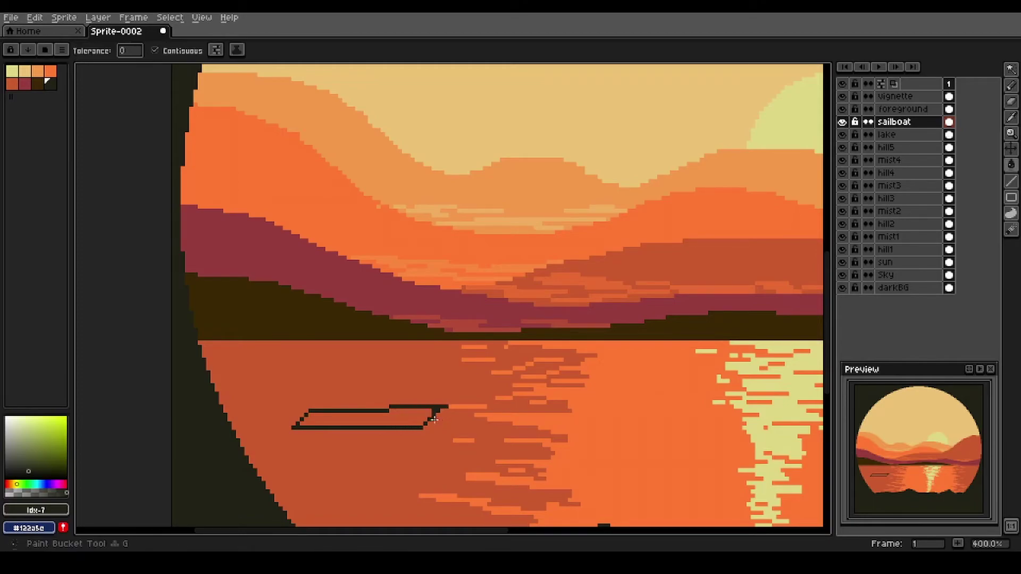
{"action": "left_click", "coordinate": [411, 417]}
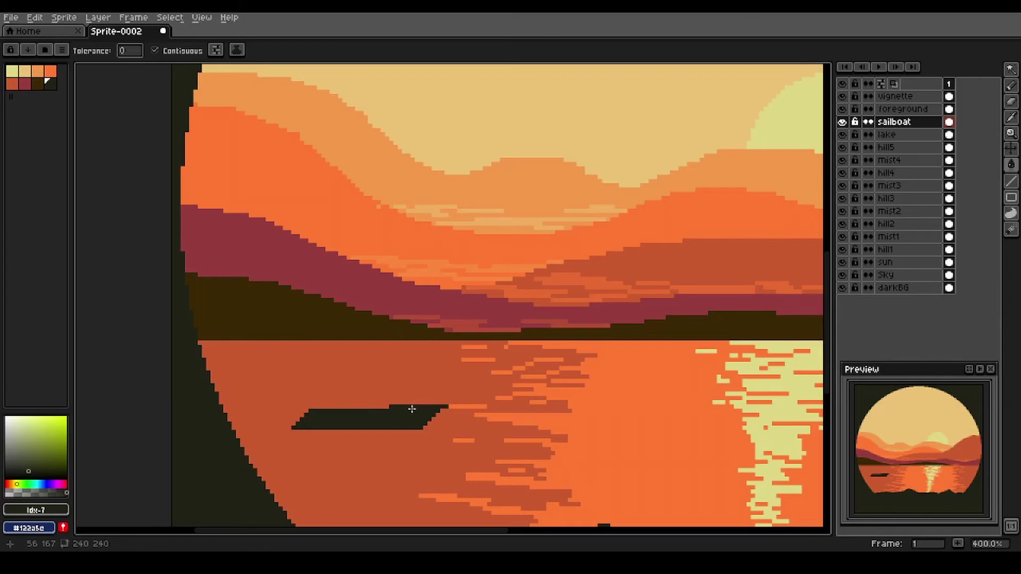
Add a vertical mast on the hull and a solid triangular sail about 15 × 29 px beside it, joined to the mast at both ends
{"action": "key", "text": "b"}
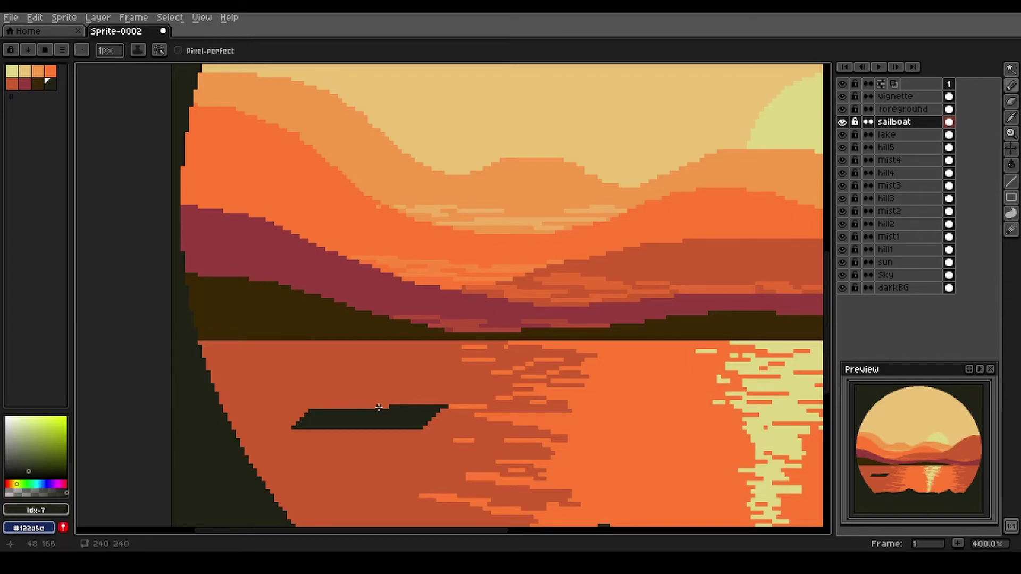
{"action": "mouse_move", "coordinate": [390, 402]}
{"action": "left_mouse_down"}
{"action": "mouse_move", "coordinate": [390, 279]}
{"action": "mouse_move", "coordinate": [330, 385]}
{"action": "left_mouse_up"}
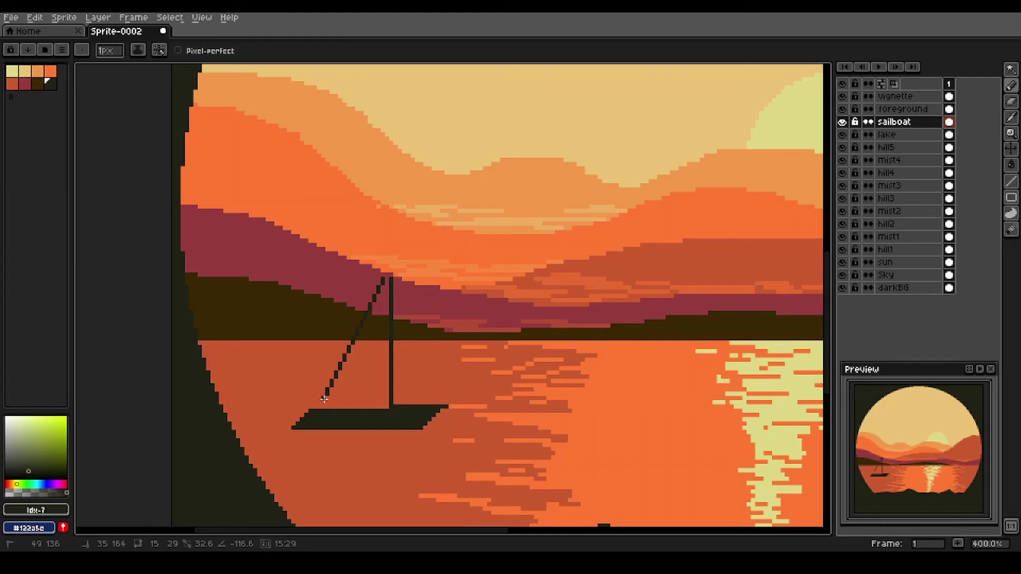
{"action": "mouse_move", "coordinate": [324, 400]}
{"action": "left_mouse_down"}
{"action": "mouse_move", "coordinate": [383, 403]}
{"action": "mouse_move", "coordinate": [383, 284]}
{"action": "left_mouse_up"}
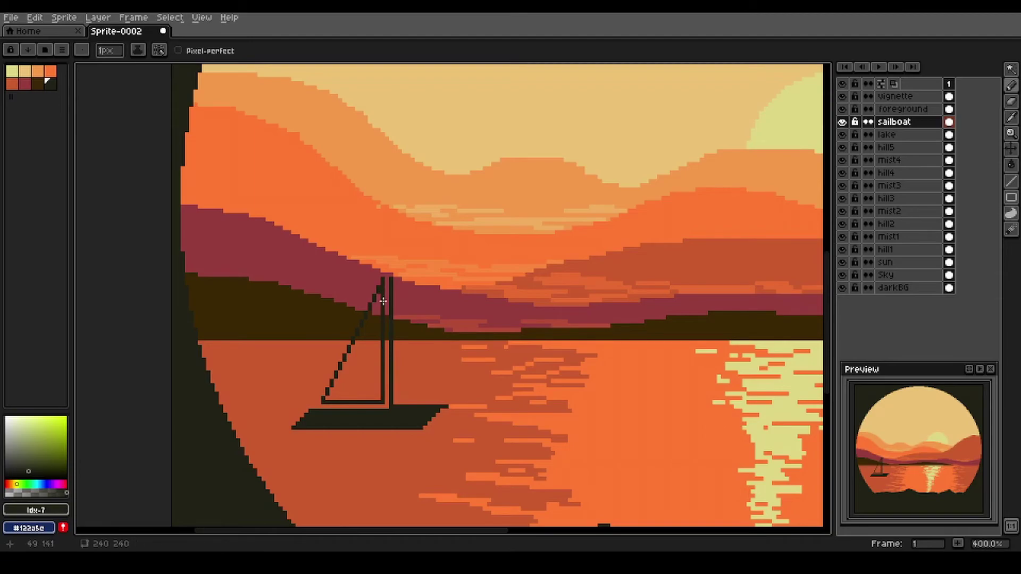
{"action": "key", "text": "g"}
{"action": "left_click", "coordinate": [363, 371]}
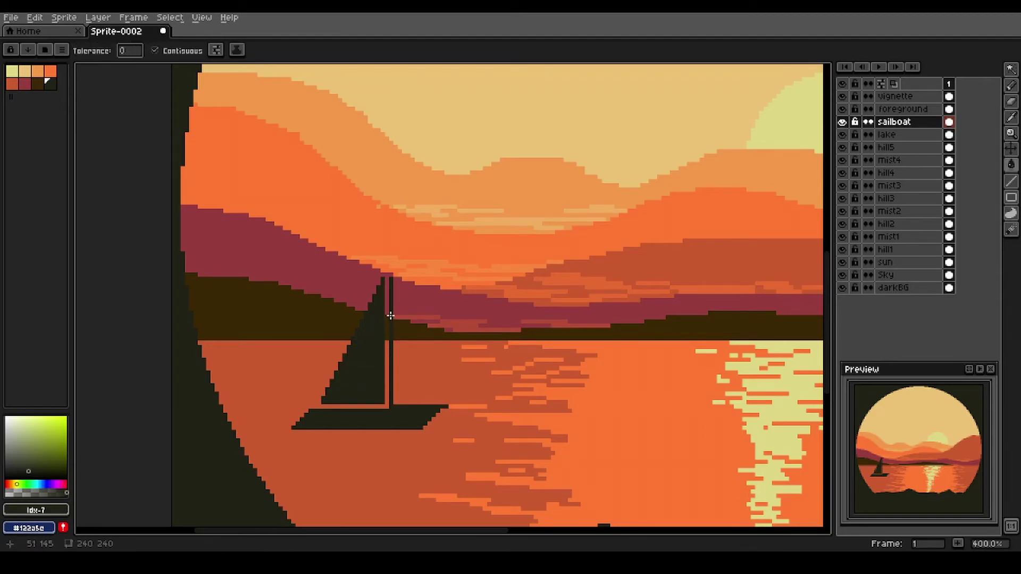
{"action": "key", "text": "b"}
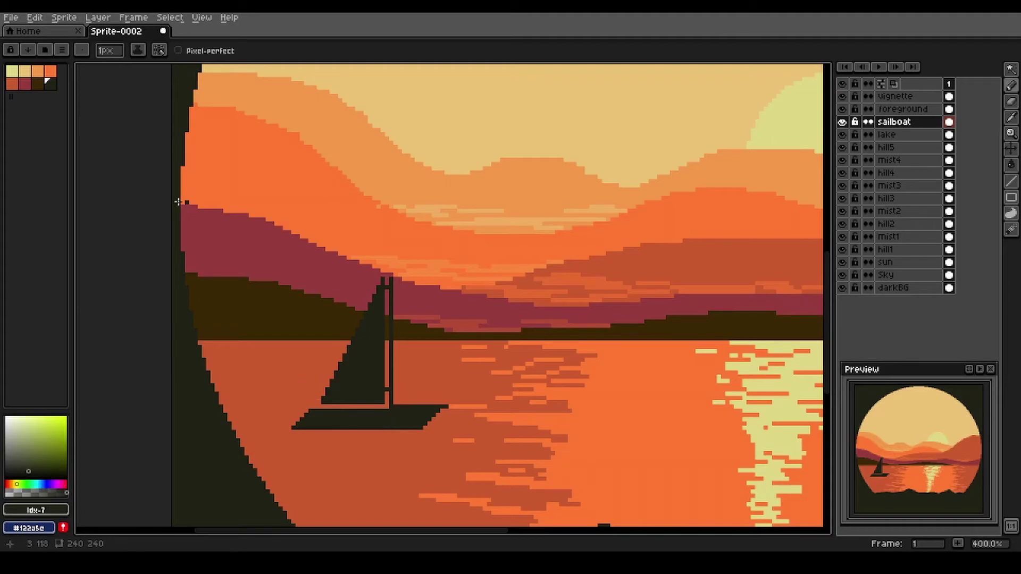
Draw the boat's rippled reflection in palette colour Idx-5 directly under the hull, narrowing downwards
{"action": "left_click", "coordinate": [24, 83]}
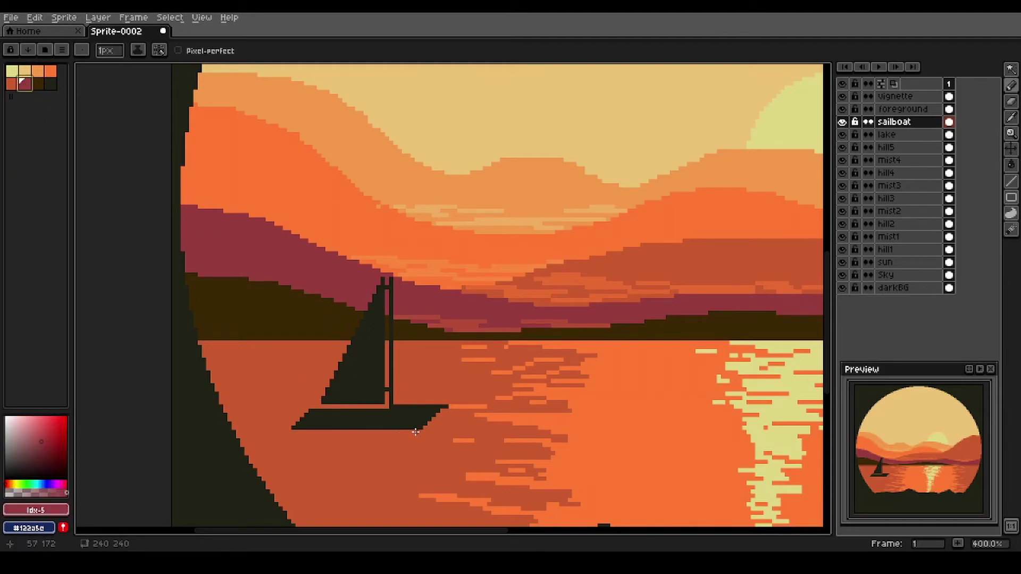
{"action": "left_click_drag", "start_coordinate": [417, 431], "coordinate": [296, 432]}
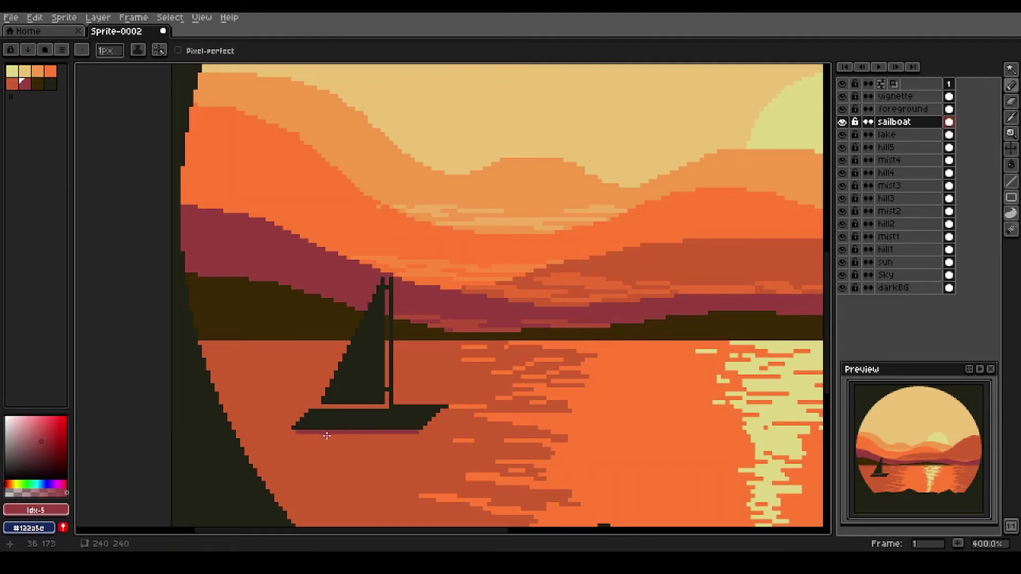
{"action": "left_click_drag", "start_coordinate": [321, 437], "coordinate": [385, 448]}
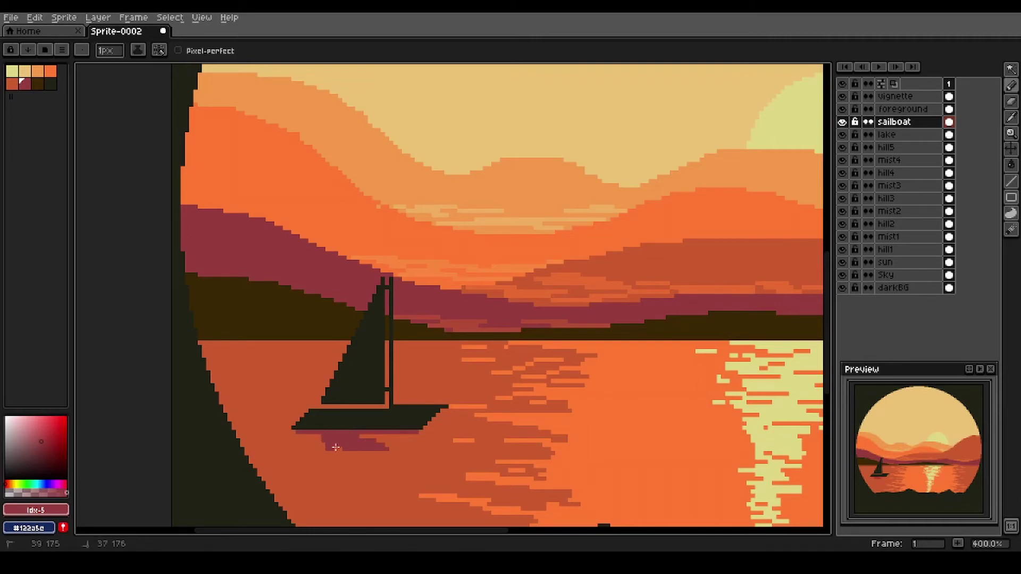
{"action": "mouse_move", "coordinate": [318, 452]}
{"action": "left_mouse_down"}
{"action": "mouse_move", "coordinate": [381, 453]}
{"action": "mouse_move", "coordinate": [356, 470]}
{"action": "left_mouse_up"}
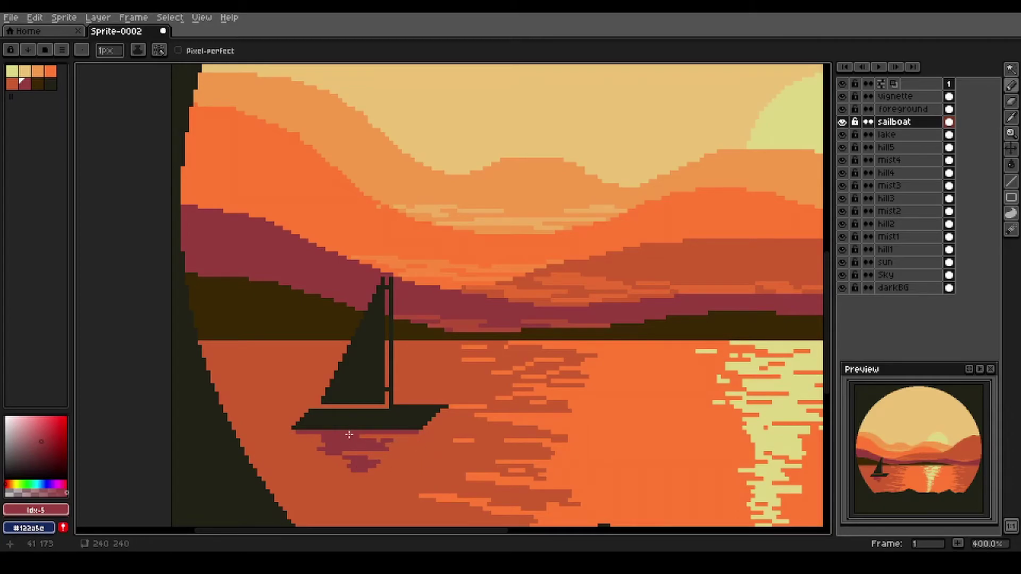
Add small ripples along the edges of the boat's reflection and break it up with gaps in the lake colour #ca5a2e
{"action": "scroll", "coordinate": [349, 435], "scroll_direction": "down", "scroll_amount": 2}
{"action": "scroll", "coordinate": [340, 444], "scroll_direction": "up", "scroll_amount": 3}
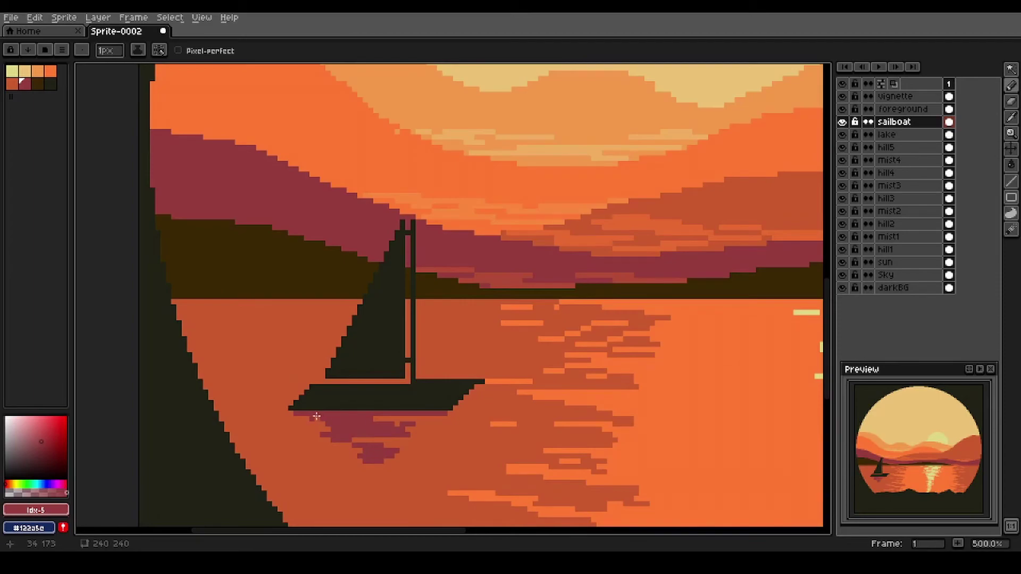
{"action": "left_click_drag", "start_coordinate": [404, 420], "coordinate": [435, 422]}
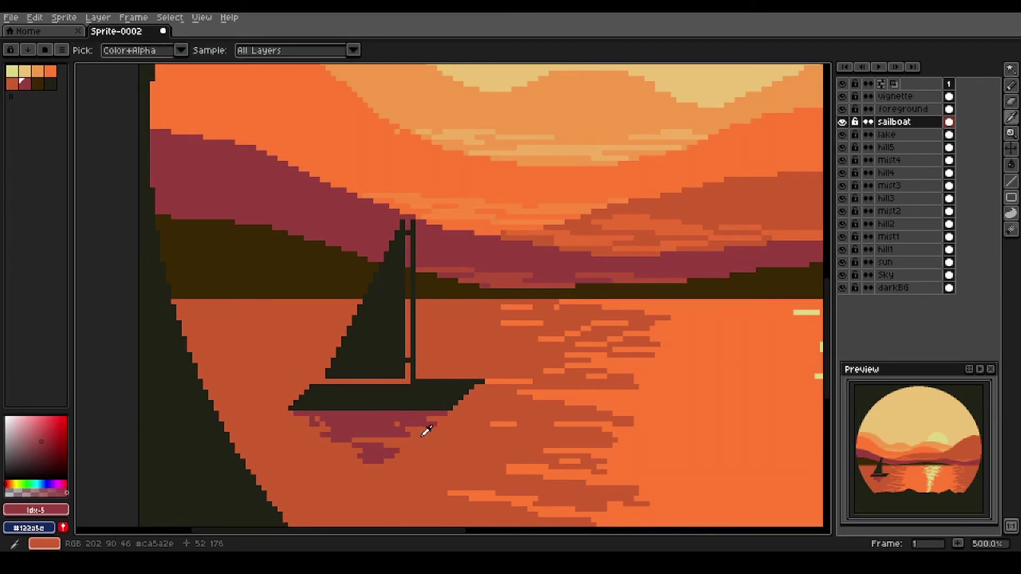
{"action": "left_click", "coordinate": [424, 426], "text": "alt"}
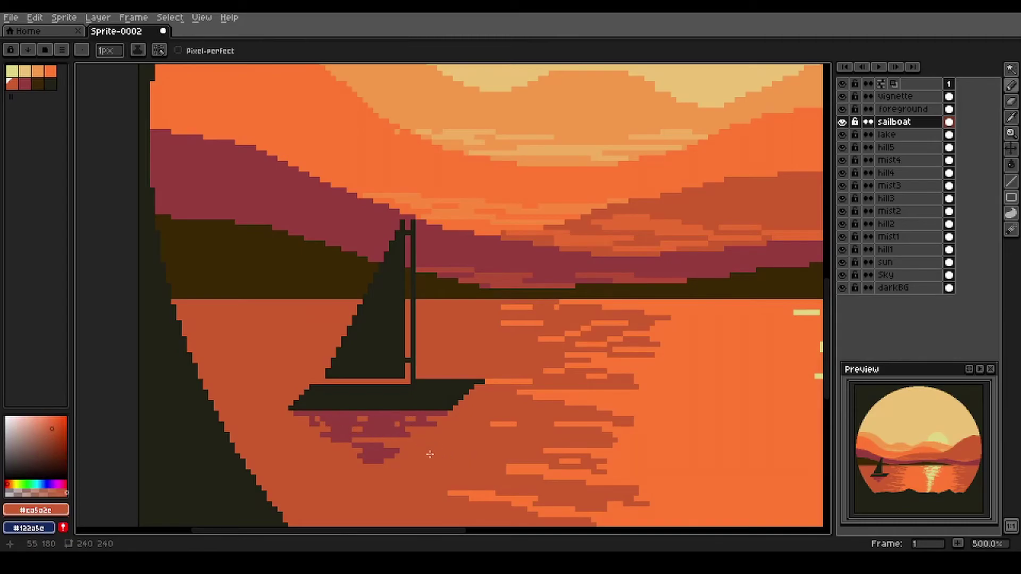
Outline a curved leaf in #202215 on the foreground layer, rising from the left shore towards the boat's reflection
{"action": "scroll", "coordinate": [436, 455], "scroll_direction": "down", "scroll_amount": 3}
{"action": "key", "text": "space"}
{"action": "left_click_drag", "start_coordinate": [518, 454], "coordinate": [502, 448]}
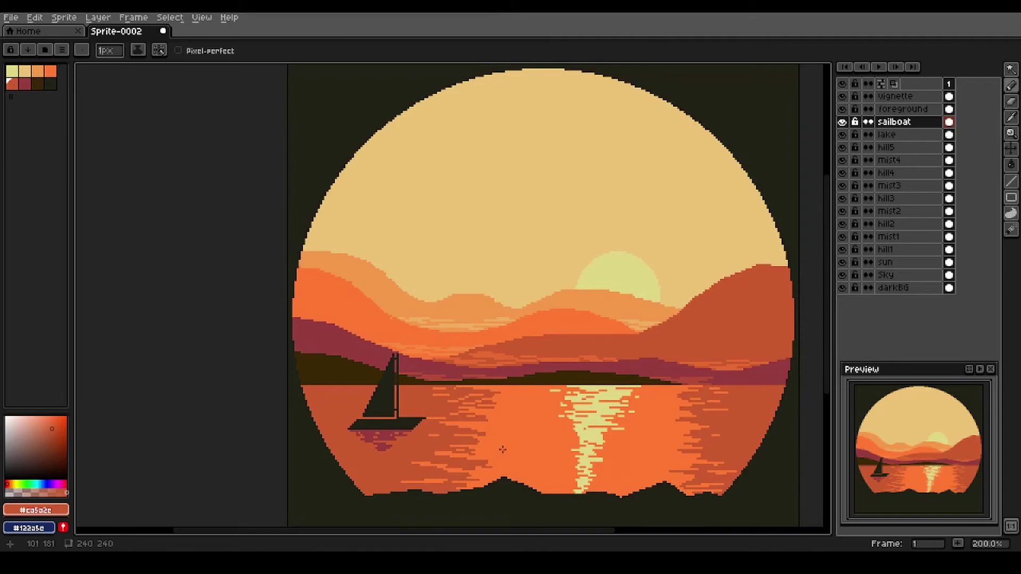
{"action": "key", "text": "space"}
{"action": "left_click_drag", "start_coordinate": [537, 429], "coordinate": [506, 396]}
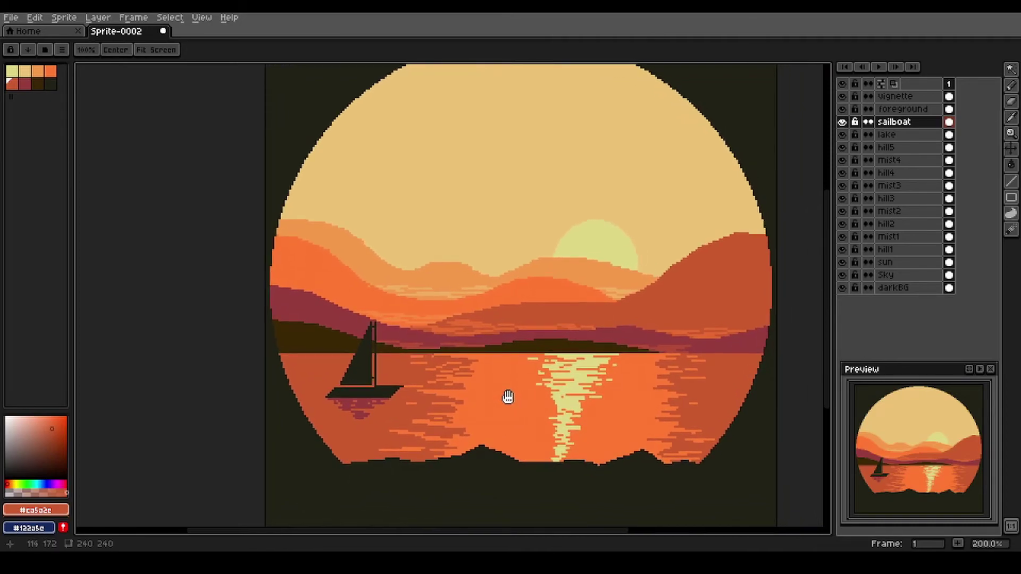
{"action": "double_click", "coordinate": [903, 109]}
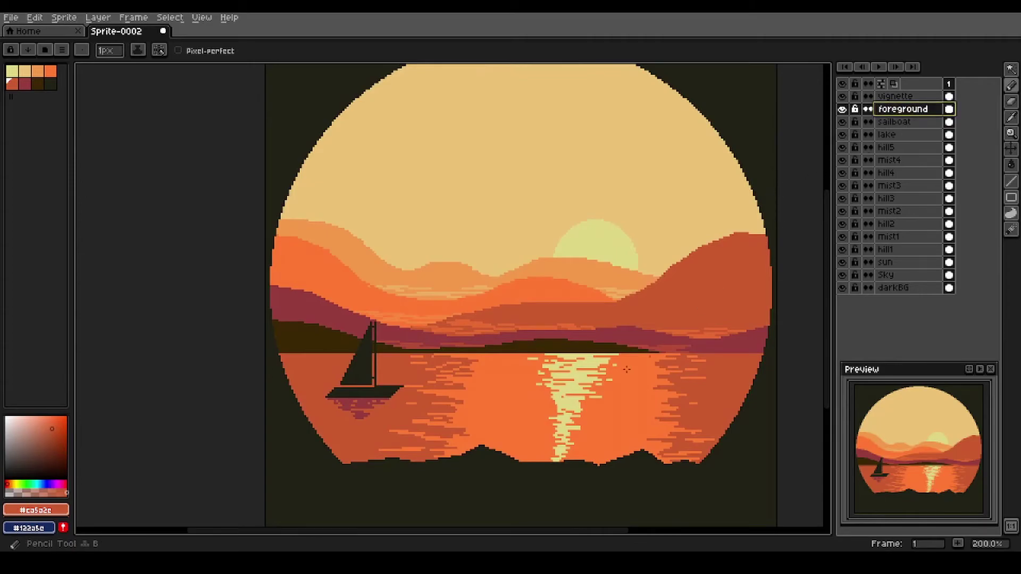
{"action": "scroll", "coordinate": [355, 460], "scroll_direction": "up", "scroll_amount": 1}
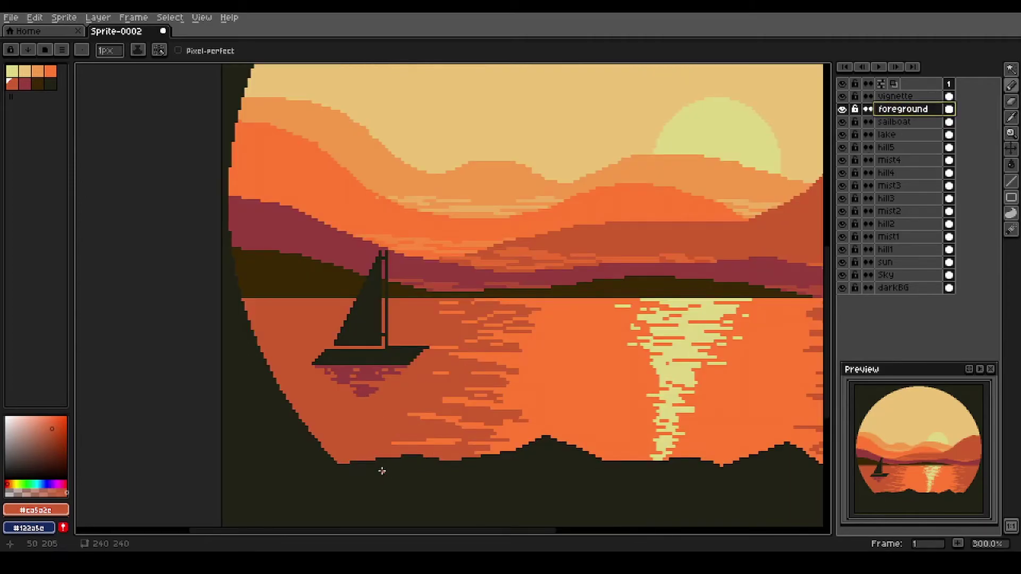
{"action": "left_click", "coordinate": [383, 467], "text": "alt"}
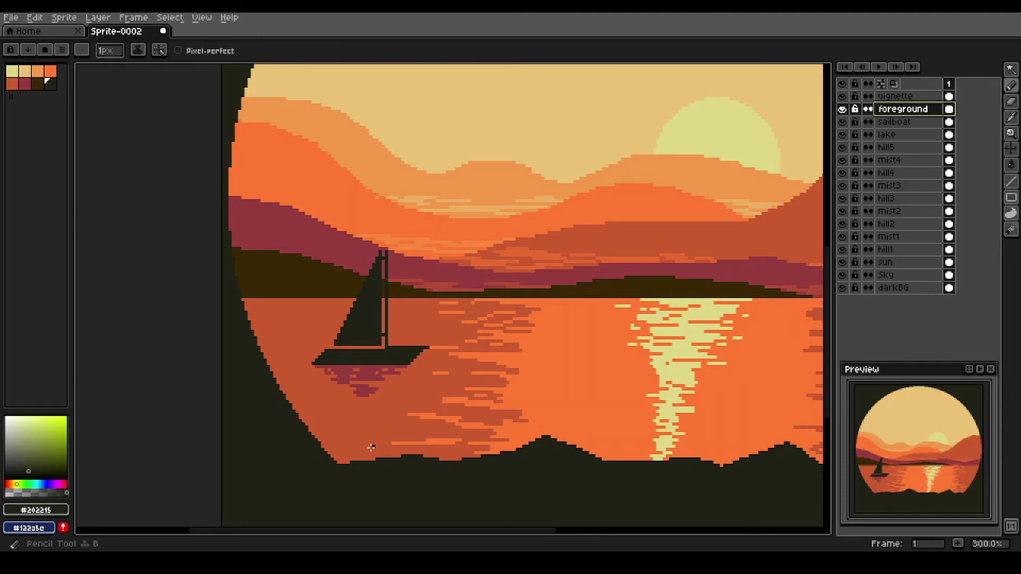
{"action": "scroll", "coordinate": [355, 456], "scroll_direction": "up", "scroll_amount": 1}
{"action": "mouse_move", "coordinate": [309, 437]}
{"action": "left_mouse_down"}
{"action": "mouse_move", "coordinate": [332, 399]}
{"action": "mouse_move", "coordinate": [382, 377]}
{"action": "mouse_move", "coordinate": [347, 400]}
{"action": "mouse_move", "coordinate": [365, 383]}
{"action": "mouse_move", "coordinate": [312, 450]}
{"action": "left_mouse_up"}
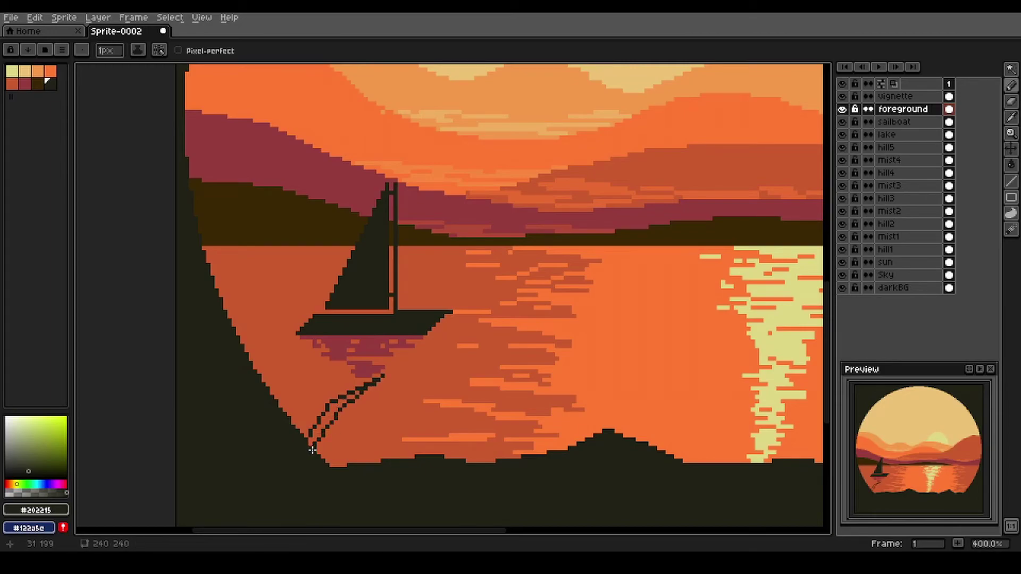
{"action": "key", "text": "g"}
{"action": "left_click", "coordinate": [339, 408]}
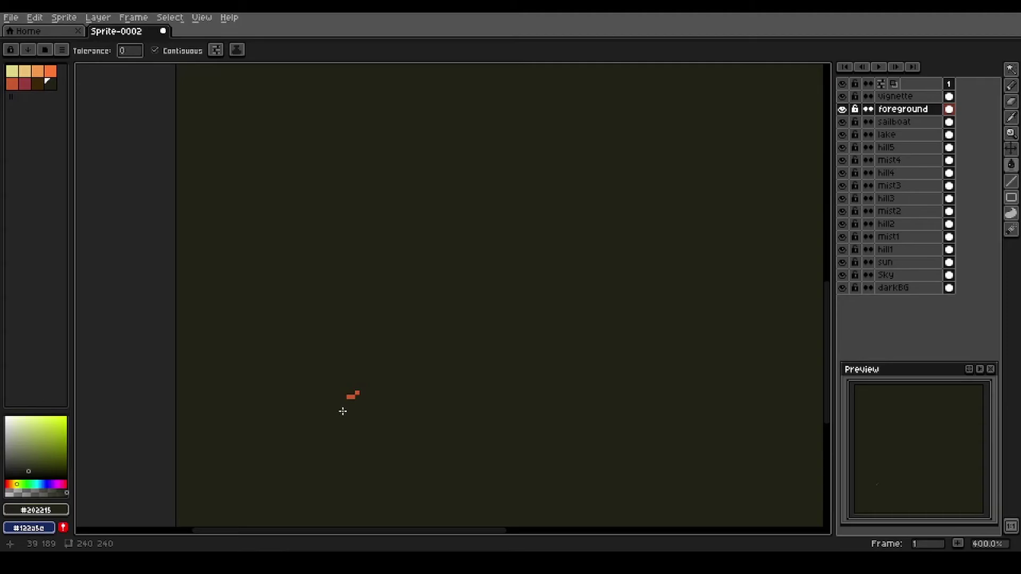
{"action": "key", "text": "ctrl+z"}
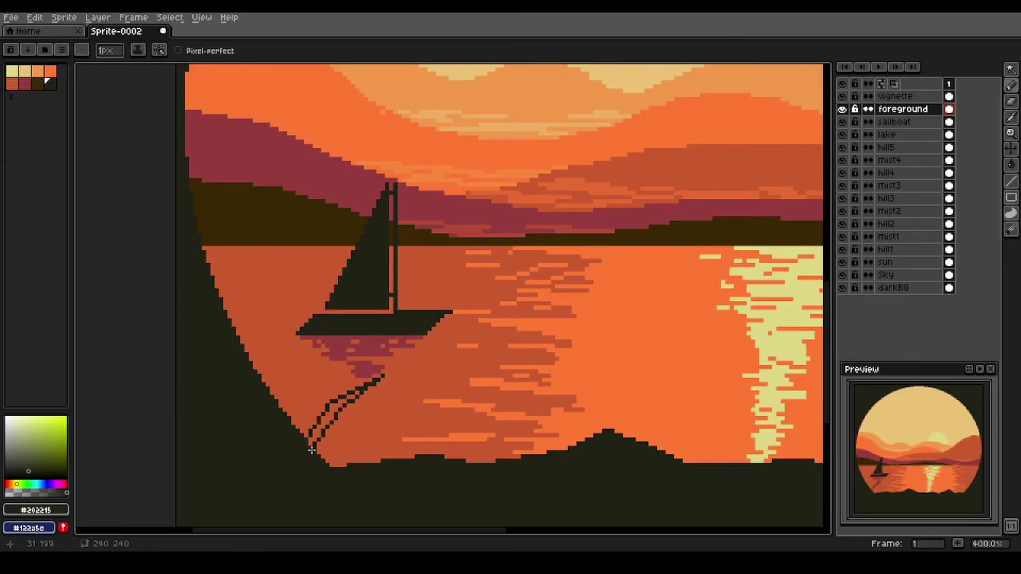
Fill the curved leaf solid with #202215, including the narrow gaps towards its tip
{"action": "left_click", "coordinate": [320, 424]}
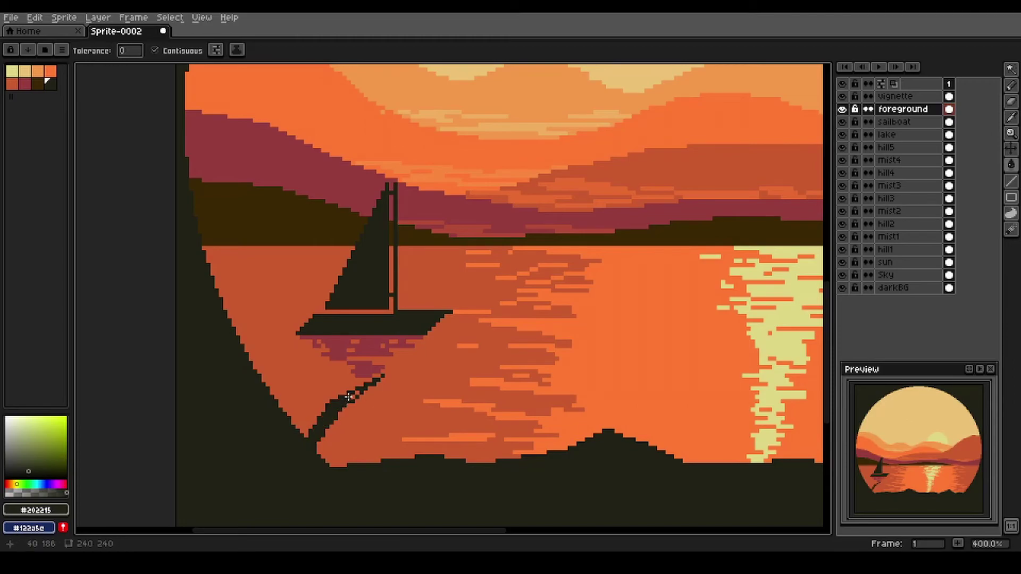
{"action": "key", "text": "b"}
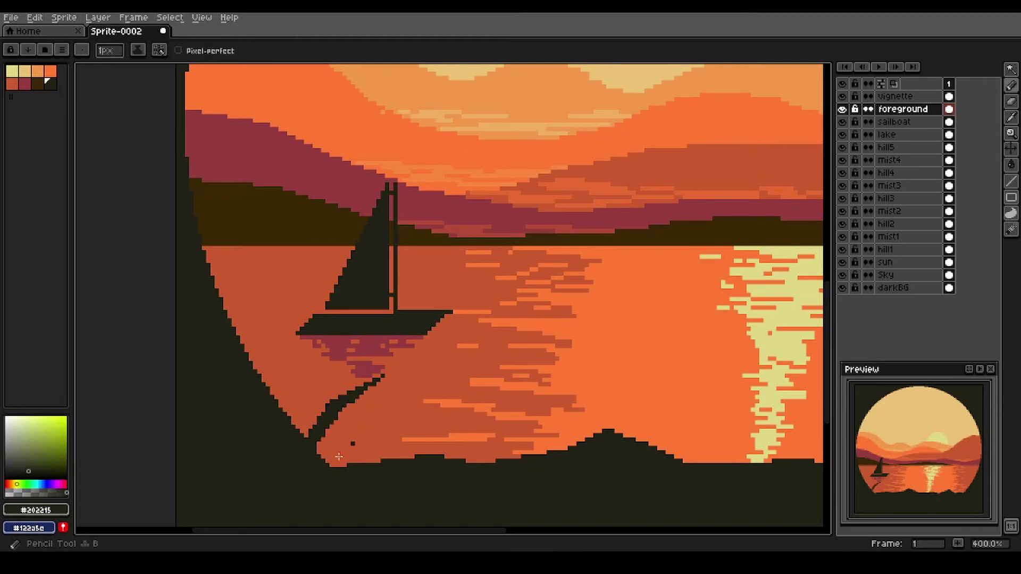
Outline a second curved leaf in #202215 beside the first, rising from the shore, and fill it solid
{"action": "mouse_move", "coordinate": [329, 464]}
{"action": "left_mouse_down"}
{"action": "mouse_move", "coordinate": [371, 408]}
{"action": "mouse_move", "coordinate": [413, 400]}
{"action": "mouse_move", "coordinate": [341, 462]}
{"action": "left_mouse_up"}
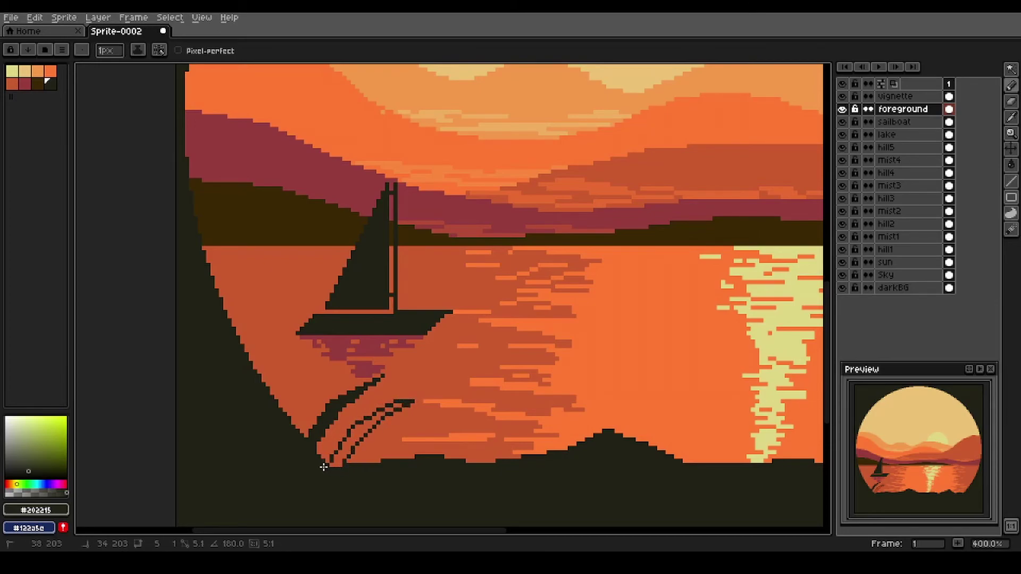
{"action": "key", "text": "g"}
{"action": "left_click", "coordinate": [363, 432]}
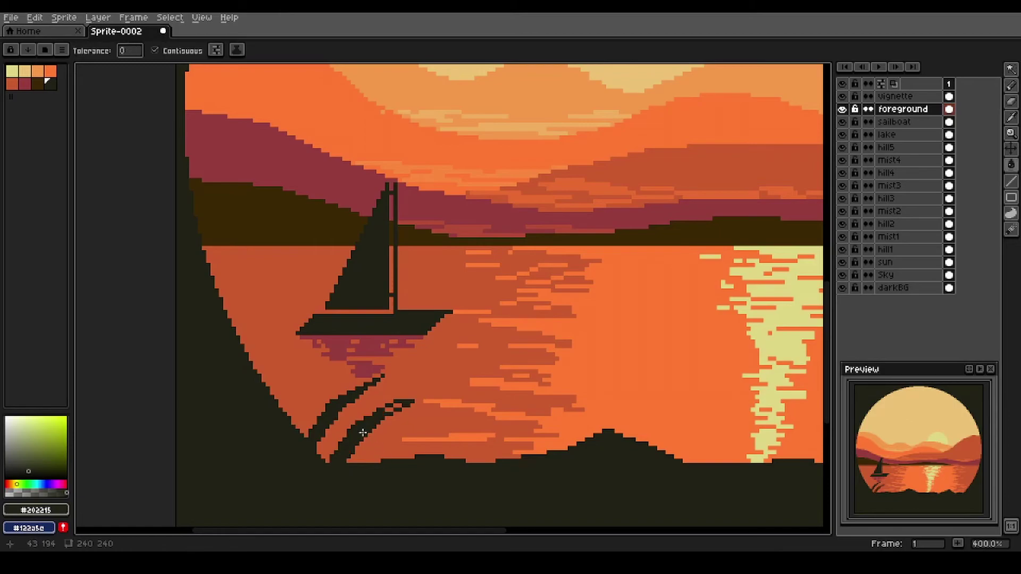
{"action": "left_click", "coordinate": [395, 407]}
{"action": "key", "text": "b"}
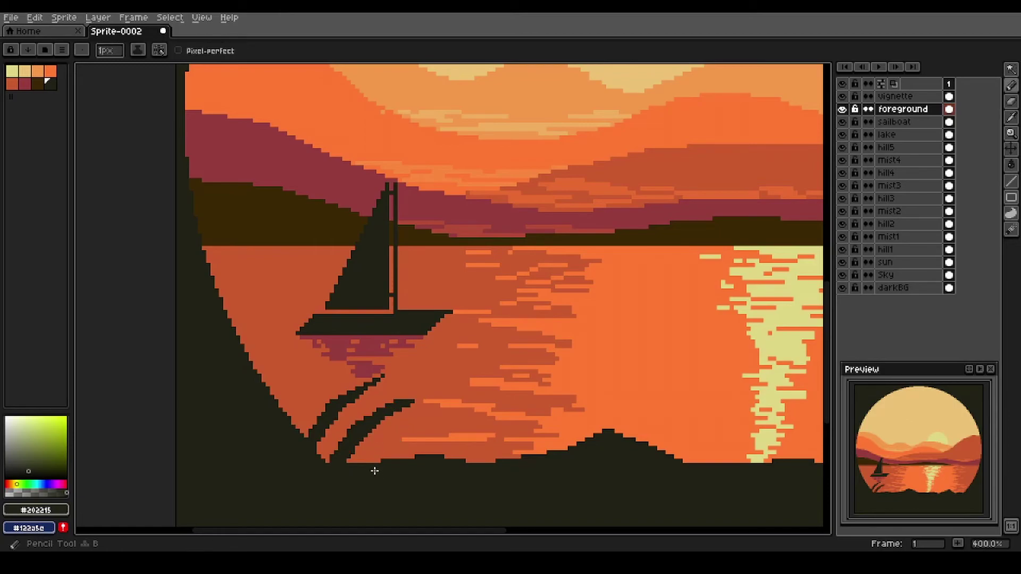
Add shorter curved grass blades in #202215 along the shore beside the two large leaves and fill them solid
{"action": "mouse_move", "coordinate": [368, 461]}
{"action": "left_mouse_down"}
{"action": "mouse_move", "coordinate": [418, 412]}
{"action": "mouse_move", "coordinate": [378, 461]}
{"action": "left_mouse_up"}
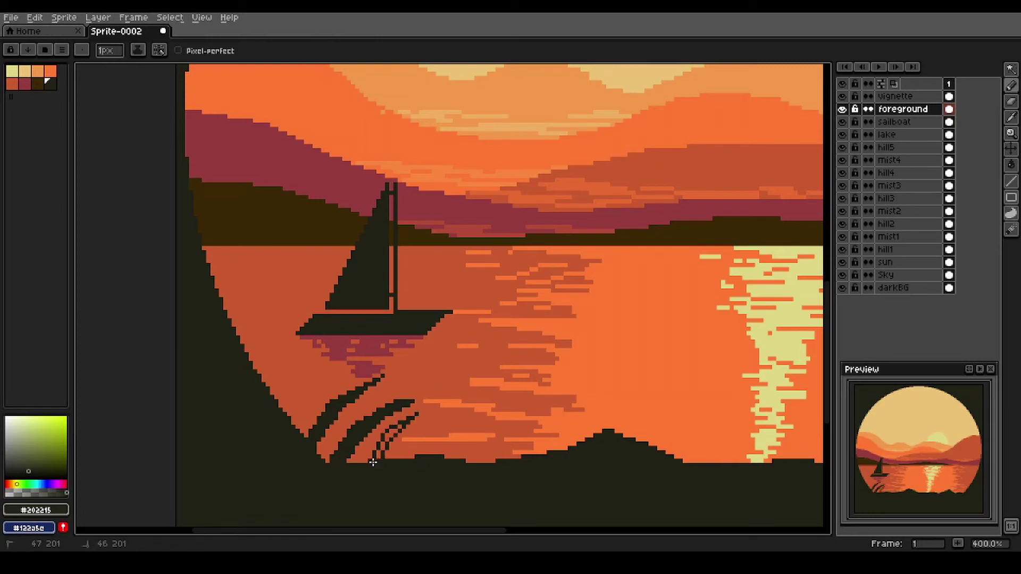
{"action": "key", "text": "g"}
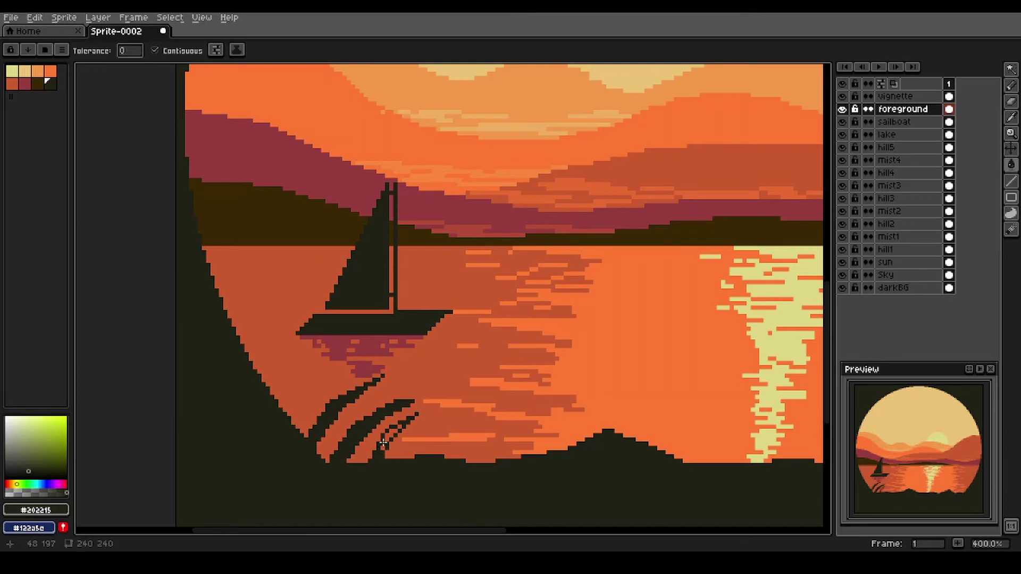
{"action": "mouse_move", "coordinate": [476, 483]}
{"action": "left_mouse_down"}
{"action": "mouse_move", "coordinate": [443, 472]}
{"action": "mouse_move", "coordinate": [441, 402]}
{"action": "mouse_move", "coordinate": [443, 442]}
{"action": "mouse_move", "coordinate": [466, 449]}
{"action": "mouse_move", "coordinate": [462, 419]}
{"action": "mouse_move", "coordinate": [483, 389]}
{"action": "left_mouse_up"}
{"action": "key", "text": "b"}
{"action": "key", "text": "g"}
{"action": "key", "text": "b"}
{"action": "left_click_drag", "start_coordinate": [478, 402], "coordinate": [468, 450]}
{"action": "key", "text": "g"}
Continue the #202215 grass with filled upright and leaning blades along the shoreline as far as the low mound
{"action": "key", "text": "b"}
{"action": "mouse_move", "coordinate": [457, 389]}
{"action": "left_mouse_down"}
{"action": "mouse_move", "coordinate": [451, 416]}
{"action": "mouse_move", "coordinate": [454, 401]}
{"action": "mouse_move", "coordinate": [414, 412]}
{"action": "mouse_move", "coordinate": [416, 445]}
{"action": "mouse_move", "coordinate": [402, 400]}
{"action": "left_mouse_up"}
{"action": "mouse_move", "coordinate": [394, 446]}
{"action": "left_mouse_down"}
{"action": "mouse_move", "coordinate": [393, 423]}
{"action": "mouse_move", "coordinate": [387, 441]}
{"action": "mouse_move", "coordinate": [398, 427]}
{"action": "mouse_move", "coordinate": [395, 448]}
{"action": "mouse_move", "coordinate": [427, 467]}
{"action": "mouse_move", "coordinate": [304, 451]}
{"action": "left_mouse_up"}
{"action": "mouse_move", "coordinate": [410, 482]}
{"action": "left_mouse_down"}
{"action": "mouse_move", "coordinate": [342, 481]}
{"action": "mouse_move", "coordinate": [377, 391]}
{"action": "mouse_move", "coordinate": [352, 457]}
{"action": "mouse_move", "coordinate": [371, 426]}
{"action": "mouse_move", "coordinate": [425, 394]}
{"action": "left_mouse_up"}
{"action": "mouse_move", "coordinate": [385, 447]}
{"action": "left_mouse_down"}
{"action": "mouse_move", "coordinate": [437, 414]}
{"action": "mouse_move", "coordinate": [407, 452]}
{"action": "mouse_move", "coordinate": [464, 426]}
{"action": "mouse_move", "coordinate": [467, 426]}
{"action": "left_mouse_up"}
{"action": "key", "text": "g"}
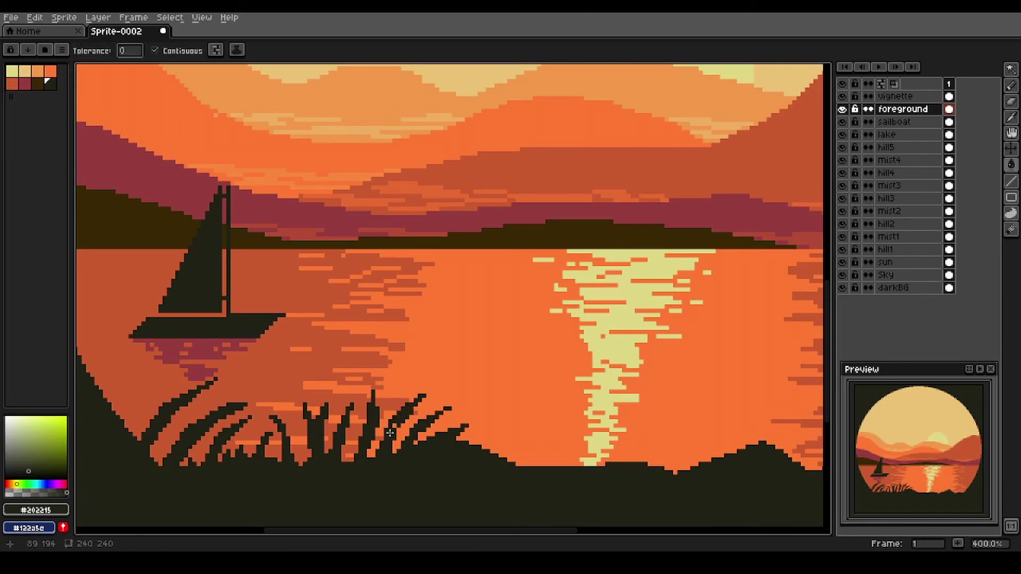
Draw a branching grass clump in #202215 between the mound and the sun's reflection, and fill its blades solid
{"action": "key", "text": "b"}
{"action": "left_click_drag", "start_coordinate": [504, 505], "coordinate": [397, 479]}
{"action": "mouse_move", "coordinate": [426, 439]}
{"action": "left_mouse_down"}
{"action": "mouse_move", "coordinate": [410, 374]}
{"action": "mouse_move", "coordinate": [419, 442]}
{"action": "mouse_move", "coordinate": [454, 372]}
{"action": "left_mouse_up"}
{"action": "left_click_drag", "start_coordinate": [442, 410], "coordinate": [488, 397]}
{"action": "left_click_drag", "start_coordinate": [431, 437], "coordinate": [461, 404]}
{"action": "key", "text": "g"}
{"action": "left_click", "coordinate": [418, 388]}
{"action": "left_click", "coordinate": [445, 407]}
{"action": "left_click", "coordinate": [432, 434]}
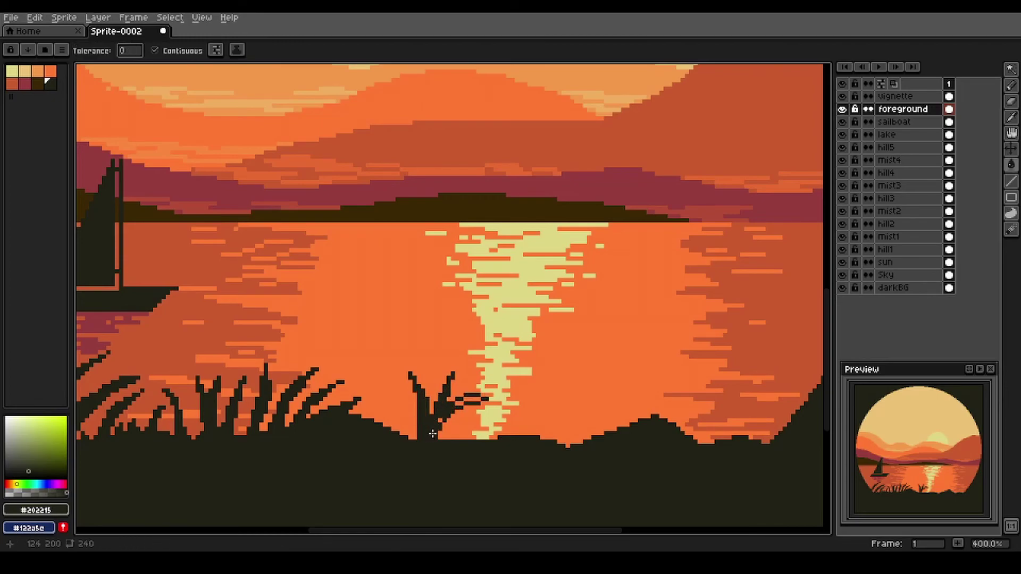
Add a small tuft in the gap beside the clump, plus filled leaning blades across the foot of the sun's reflection
{"action": "key", "text": "b"}
{"action": "scroll", "coordinate": [565, 457], "scroll_direction": "left", "scroll_amount": 3}
{"action": "mouse_move", "coordinate": [439, 402]}
{"action": "left_mouse_down"}
{"action": "mouse_move", "coordinate": [444, 428]}
{"action": "mouse_move", "coordinate": [462, 401]}
{"action": "mouse_move", "coordinate": [442, 422]}
{"action": "left_mouse_up"}
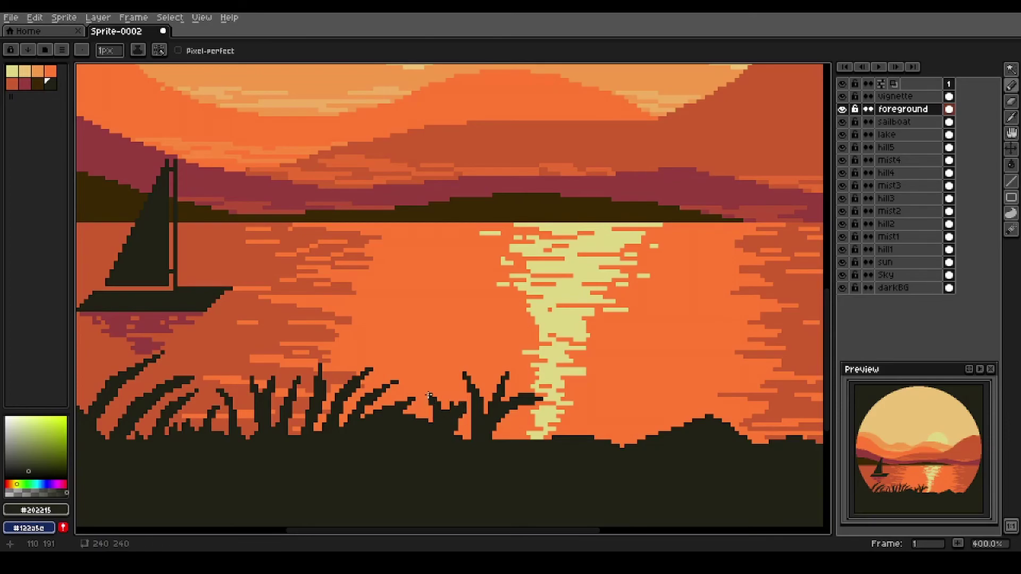
{"action": "scroll", "coordinate": [451, 400], "scroll_direction": "right", "scroll_amount": 5}
{"action": "scroll", "coordinate": [451, 399], "scroll_direction": "down", "scroll_amount": 1}
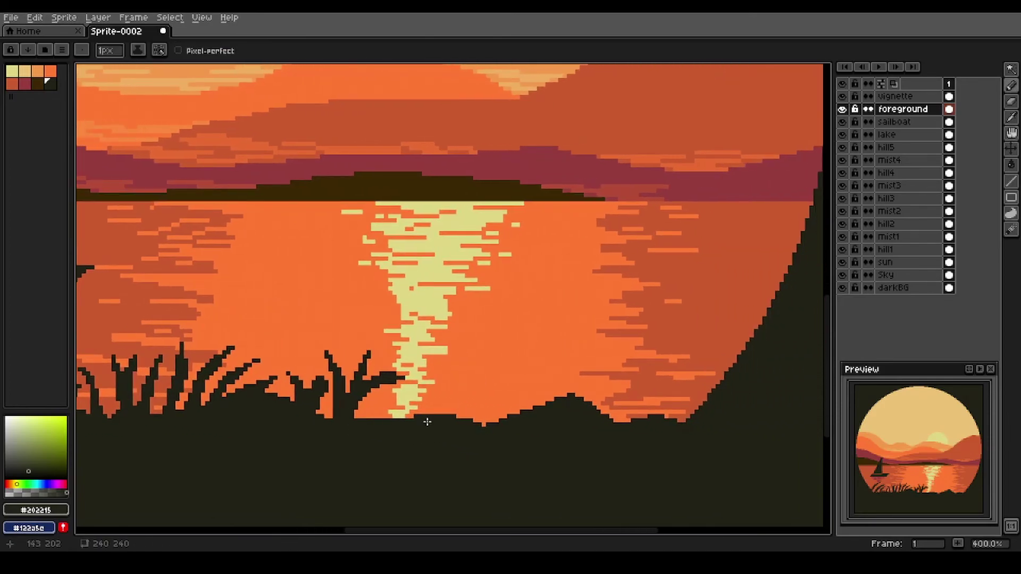
{"action": "mouse_move", "coordinate": [402, 415]}
{"action": "left_mouse_down"}
{"action": "mouse_move", "coordinate": [391, 396]}
{"action": "mouse_move", "coordinate": [440, 371]}
{"action": "left_mouse_up"}
{"action": "mouse_move", "coordinate": [419, 413]}
{"action": "left_mouse_down"}
{"action": "mouse_move", "coordinate": [433, 391]}
{"action": "mouse_move", "coordinate": [436, 411]}
{"action": "mouse_move", "coordinate": [426, 409]}
{"action": "mouse_move", "coordinate": [443, 415]}
{"action": "mouse_move", "coordinate": [457, 381]}
{"action": "mouse_move", "coordinate": [492, 383]}
{"action": "mouse_move", "coordinate": [451, 405]}
{"action": "left_mouse_up"}
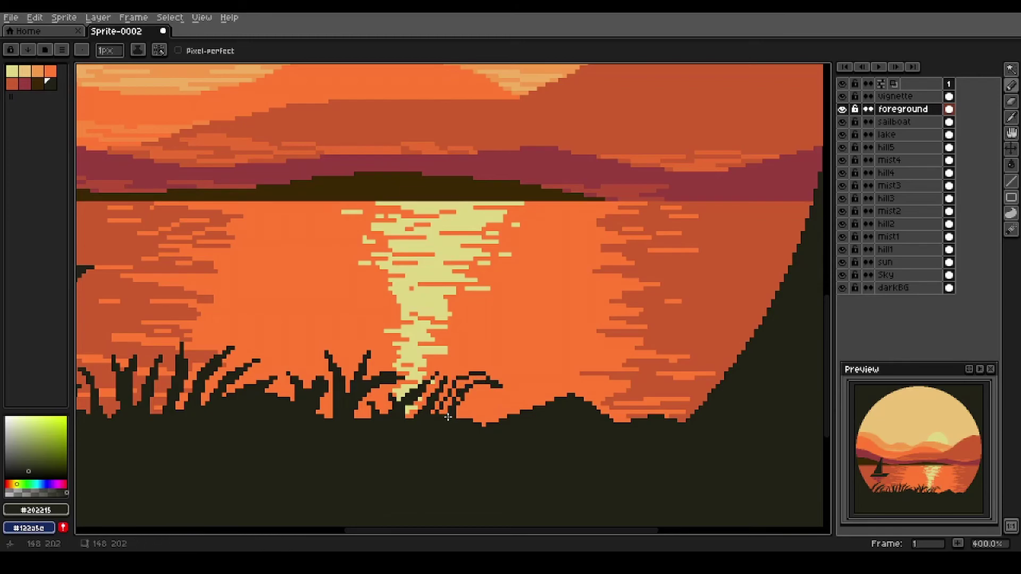
{"action": "key", "text": "g"}
{"action": "left_click", "coordinate": [452, 399]}
Draw filled leaning grass blades in #202215 over the shore and mound on the right side of the sun's reflection
{"action": "mouse_move", "coordinate": [515, 462]}
{"action": "left_mouse_down"}
{"action": "mouse_move", "coordinate": [499, 460]}
{"action": "mouse_move", "coordinate": [458, 415]}
{"action": "left_mouse_up"}
{"action": "key", "text": "b"}
{"action": "mouse_move", "coordinate": [441, 372]}
{"action": "left_mouse_down"}
{"action": "mouse_move", "coordinate": [437, 394]}
{"action": "mouse_move", "coordinate": [464, 375]}
{"action": "mouse_move", "coordinate": [405, 376]}
{"action": "mouse_move", "coordinate": [474, 351]}
{"action": "left_mouse_up"}
{"action": "mouse_move", "coordinate": [454, 398]}
{"action": "left_mouse_down"}
{"action": "mouse_move", "coordinate": [476, 383]}
{"action": "mouse_move", "coordinate": [490, 349]}
{"action": "mouse_move", "coordinate": [476, 341]}
{"action": "mouse_move", "coordinate": [495, 374]}
{"action": "mouse_move", "coordinate": [550, 325]}
{"action": "left_mouse_up"}
{"action": "mouse_move", "coordinate": [543, 332]}
{"action": "left_mouse_down"}
{"action": "mouse_move", "coordinate": [510, 369]}
{"action": "mouse_move", "coordinate": [567, 350]}
{"action": "left_mouse_up"}
{"action": "left_click_drag", "start_coordinate": [536, 375], "coordinate": [568, 357]}
{"action": "mouse_move", "coordinate": [552, 391]}
{"action": "left_mouse_down"}
{"action": "mouse_move", "coordinate": [514, 363]}
{"action": "mouse_move", "coordinate": [555, 385]}
{"action": "mouse_move", "coordinate": [585, 373]}
{"action": "mouse_move", "coordinate": [615, 400]}
{"action": "mouse_move", "coordinate": [603, 372]}
{"action": "left_mouse_up"}
{"action": "key", "text": "g"}
{"action": "key", "text": "b"}
Outline tall crossing grass blades in #202215 between the right mound and the right edge of the vignette
{"action": "mouse_move", "coordinate": [601, 359]}
{"action": "left_mouse_down"}
{"action": "mouse_move", "coordinate": [583, 321]}
{"action": "mouse_move", "coordinate": [592, 368]}
{"action": "left_mouse_up"}
{"action": "mouse_move", "coordinate": [591, 377]}
{"action": "left_mouse_down"}
{"action": "mouse_move", "coordinate": [642, 380]}
{"action": "mouse_move", "coordinate": [612, 325]}
{"action": "left_mouse_up"}
{"action": "mouse_move", "coordinate": [600, 317]}
{"action": "left_mouse_down"}
{"action": "mouse_move", "coordinate": [619, 334]}
{"action": "mouse_move", "coordinate": [633, 376]}
{"action": "left_mouse_up"}
{"action": "mouse_move", "coordinate": [625, 368]}
{"action": "left_mouse_down"}
{"action": "mouse_move", "coordinate": [635, 393]}
{"action": "mouse_move", "coordinate": [649, 332]}
{"action": "left_mouse_up"}
{"action": "mouse_move", "coordinate": [683, 287]}
{"action": "left_mouse_down"}
{"action": "mouse_move", "coordinate": [643, 344]}
{"action": "mouse_move", "coordinate": [646, 361]}
{"action": "left_mouse_up"}
{"action": "mouse_move", "coordinate": [654, 354]}
{"action": "left_mouse_down"}
{"action": "mouse_move", "coordinate": [645, 377]}
{"action": "mouse_move", "coordinate": [674, 312]}
{"action": "mouse_move", "coordinate": [635, 342]}
{"action": "mouse_move", "coordinate": [639, 378]}
{"action": "left_mouse_up"}
Fill the tall blades near the vignette's right edge with #202215, undoing a misplaced fill
{"action": "key", "text": "g"}
{"action": "left_click", "coordinate": [659, 335]}
{"action": "left_click", "coordinate": [674, 312]}
{"action": "left_click", "coordinate": [622, 351]}
{"action": "left_click", "coordinate": [642, 387]}
{"action": "key", "text": "ctrl+z"}
{"action": "key", "text": "b"}
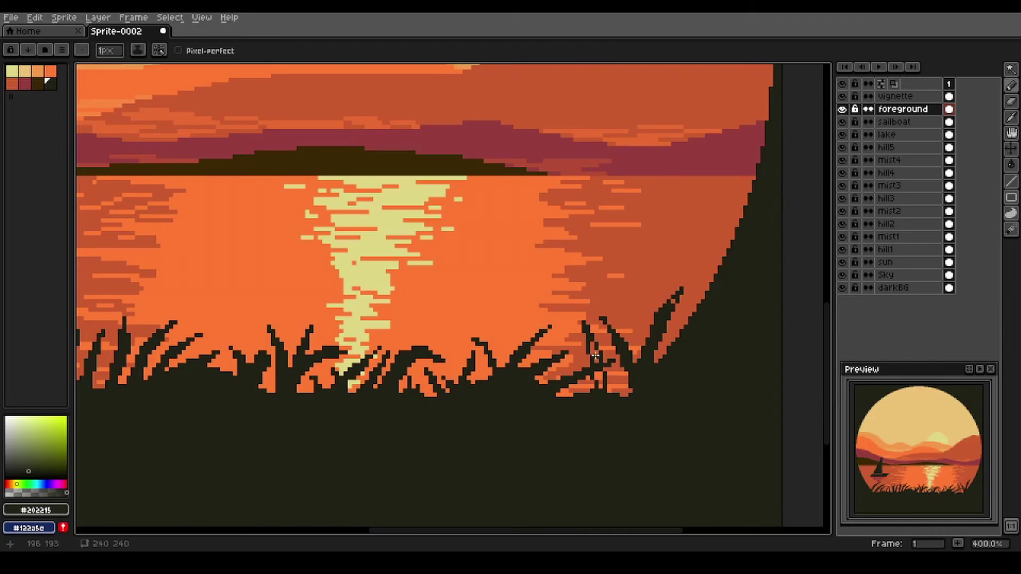
{"action": "key", "text": "g"}
{"action": "scroll", "coordinate": [547, 408], "scroll_direction": "down", "scroll_amount": 2}
{"action": "left_click_drag", "start_coordinate": [441, 409], "coordinate": [511, 444]}
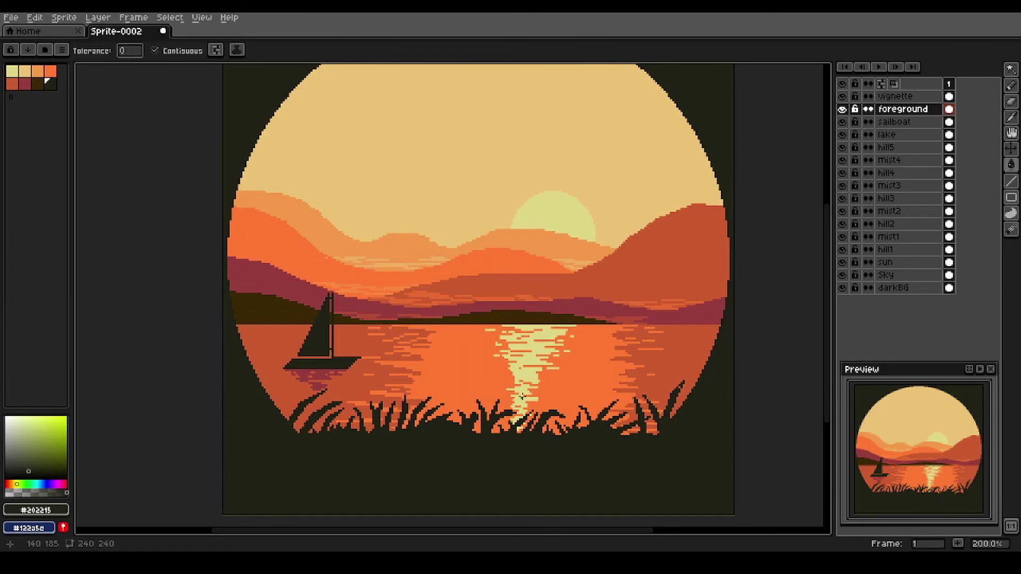
{"action": "scroll", "coordinate": [520, 396], "scroll_direction": "down", "scroll_amount": 1}
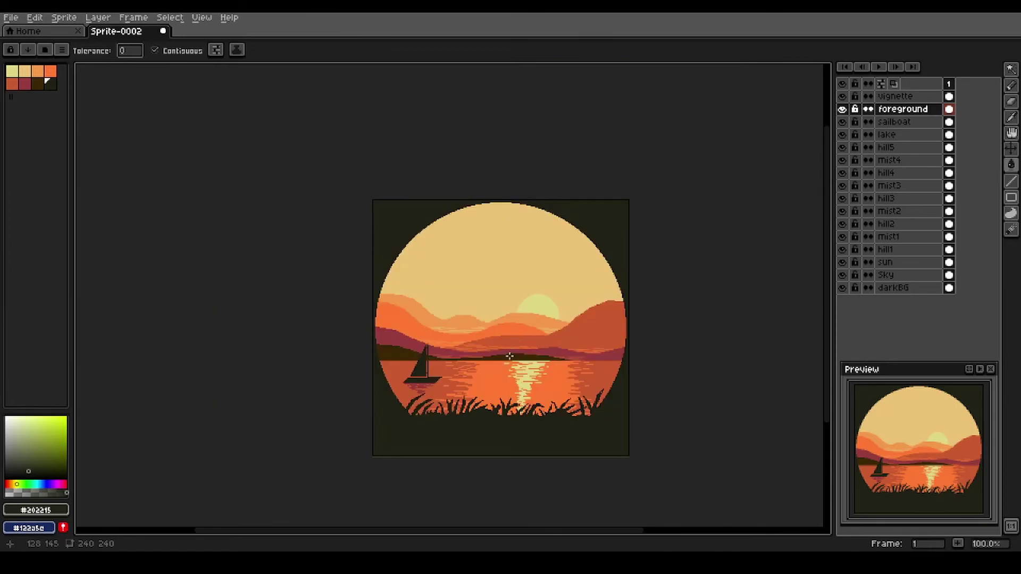
{"action": "left_click_drag", "start_coordinate": [561, 364], "coordinate": [548, 353]}
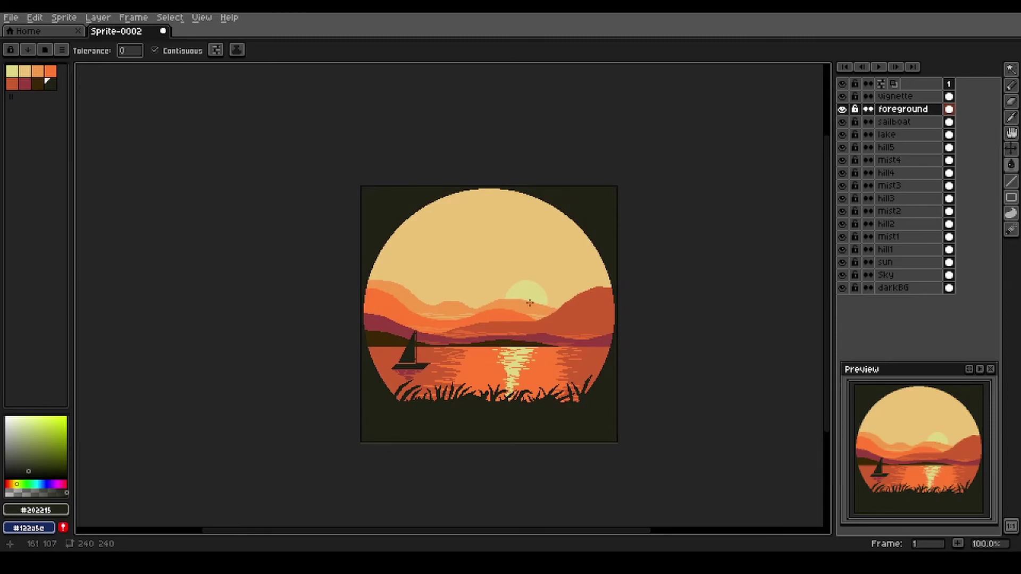
On the Sky layer, draw two thin horizontal 1 px stripes in palette colour Idx-2 across the upper sky
{"action": "scroll", "coordinate": [501, 246], "scroll_direction": "up", "scroll_amount": 1}
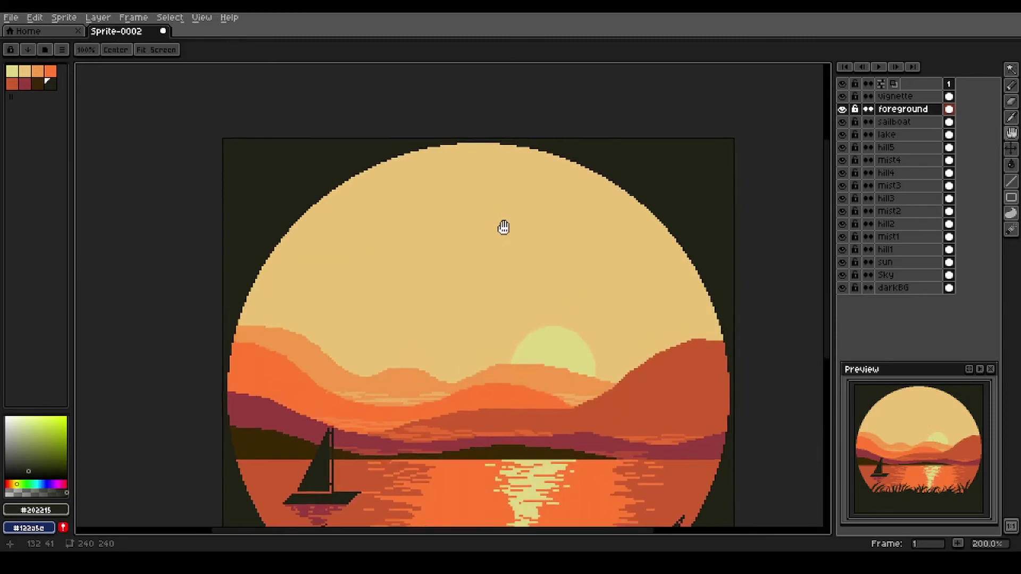
{"action": "left_click_drag", "start_coordinate": [503, 226], "coordinate": [609, 242]}
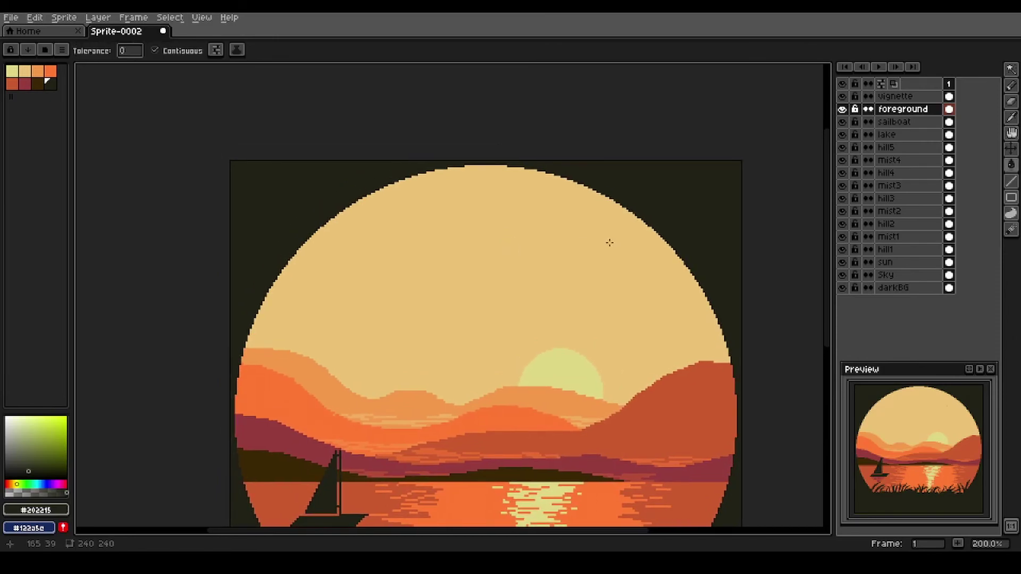
{"action": "left_click", "coordinate": [900, 275]}
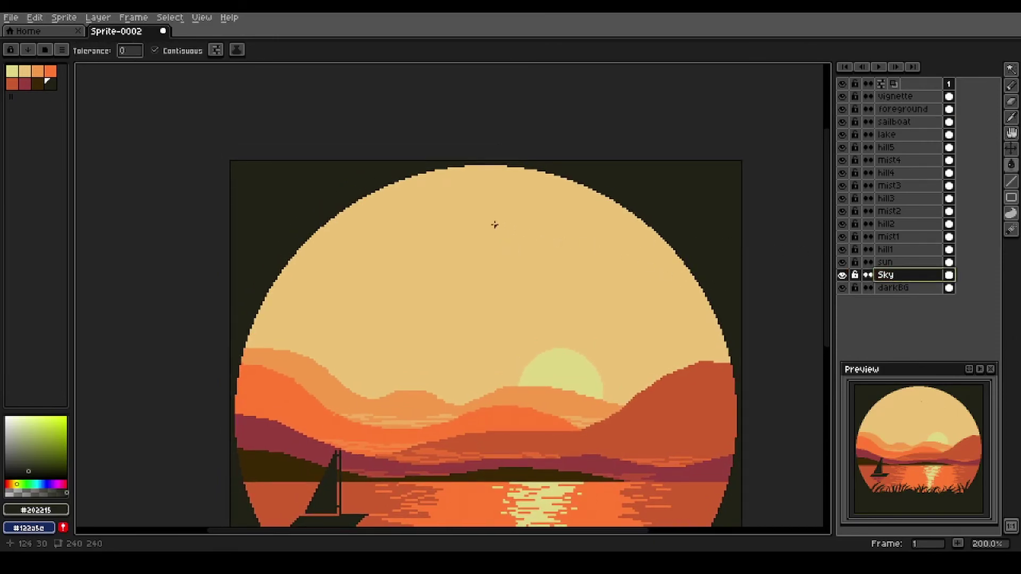
{"action": "scroll", "coordinate": [480, 216], "scroll_direction": "up", "scroll_amount": 1}
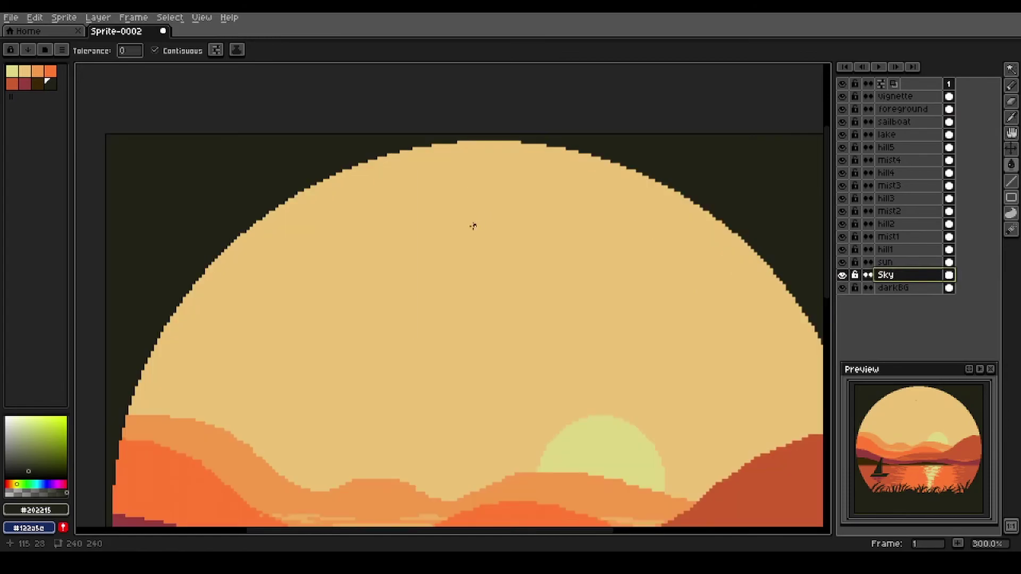
{"action": "left_click", "coordinate": [413, 222], "text": "alt"}
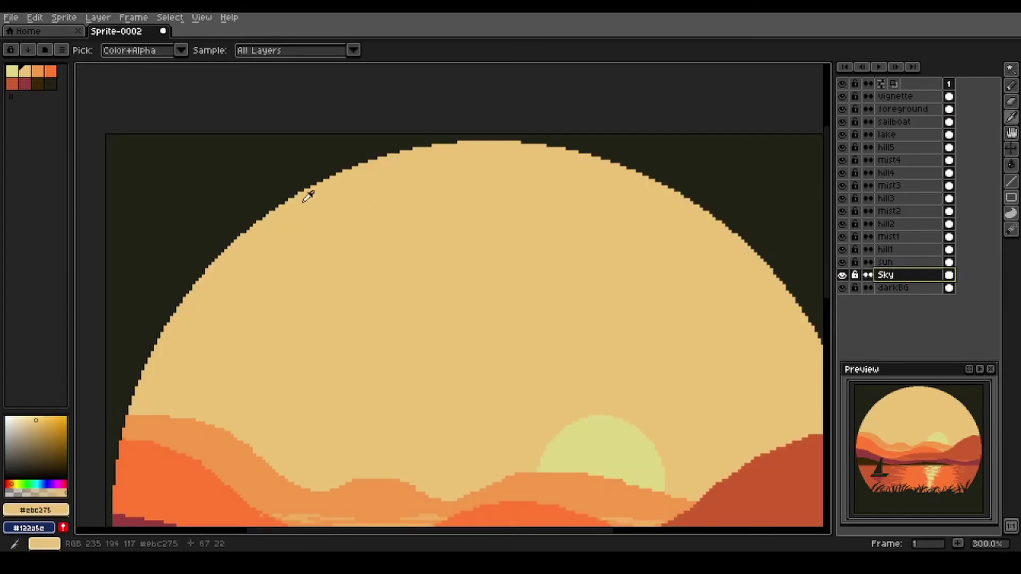
{"action": "left_click", "coordinate": [38, 71]}
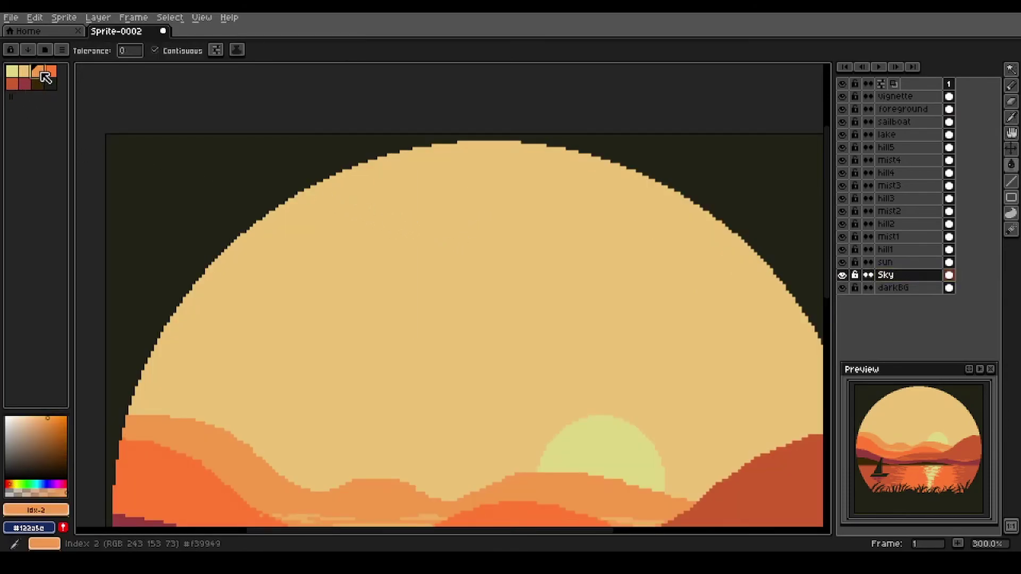
{"action": "key", "text": "b"}
{"action": "mouse_move", "coordinate": [313, 239]}
{"action": "left_mouse_down"}
{"action": "mouse_move", "coordinate": [267, 189]}
{"action": "mouse_move", "coordinate": [283, 182]}
{"action": "left_mouse_up"}
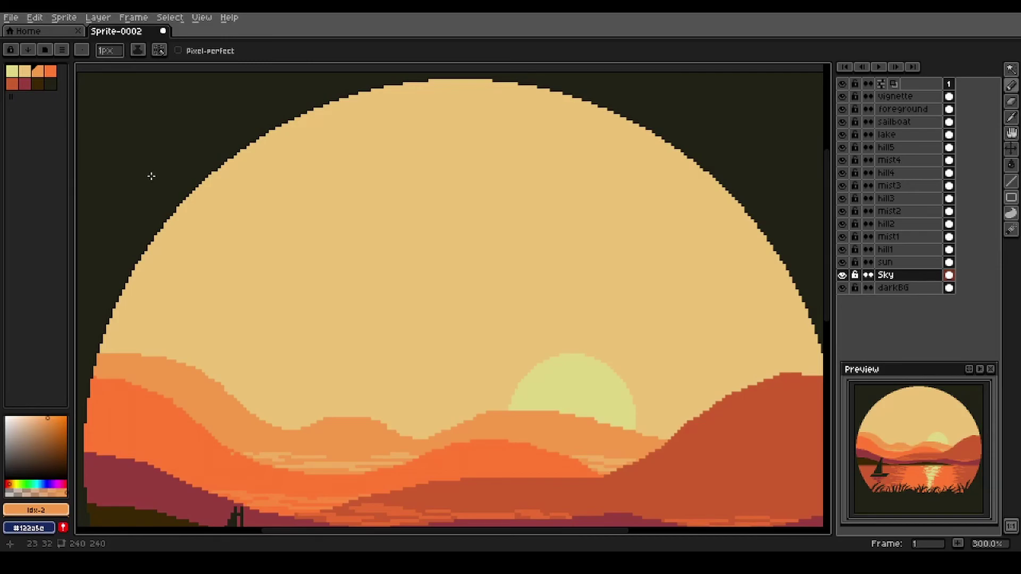
{"action": "scroll", "coordinate": [163, 185], "scroll_direction": "down", "scroll_amount": 1}
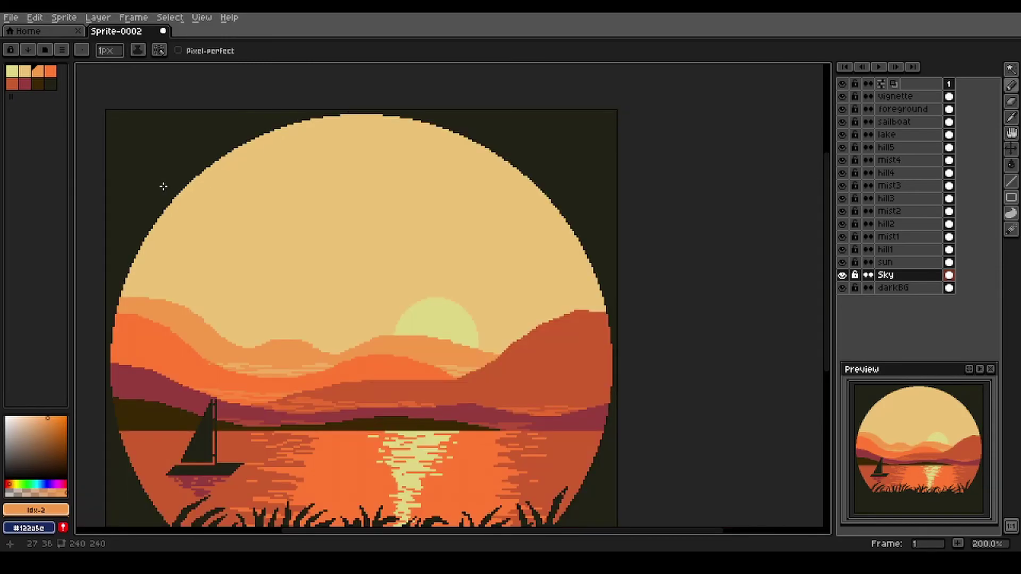
{"action": "mouse_move", "coordinate": [107, 188]}
{"action": "left_mouse_down"}
{"action": "mouse_move", "coordinate": [581, 199]}
{"action": "mouse_move", "coordinate": [638, 186]}
{"action": "mouse_move", "coordinate": [599, 168]}
{"action": "mouse_move", "coordinate": [107, 176]}
{"action": "left_mouse_up"}
{"action": "scroll", "coordinate": [277, 162], "scroll_direction": "up", "scroll_amount": 1}
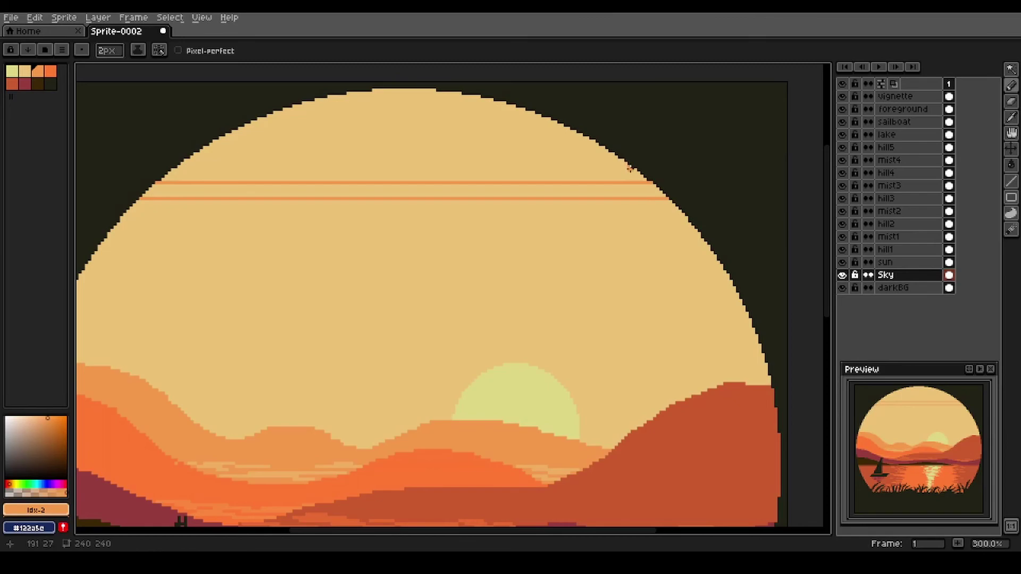
Add a 2 px horizontal stripe above the thin ones and a 3 px stripe above it, both in Idx-2
{"action": "left_click_drag", "start_coordinate": [633, 168], "coordinate": [146, 169]}
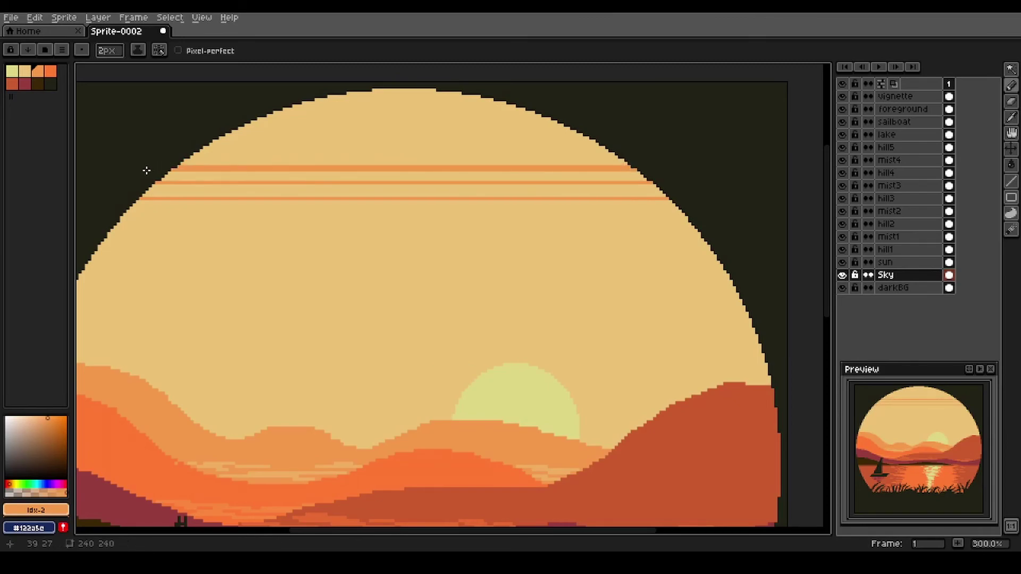
{"action": "left_click_drag", "start_coordinate": [623, 155], "coordinate": [261, 140]}
{"action": "key", "text": "ctrl+z"}
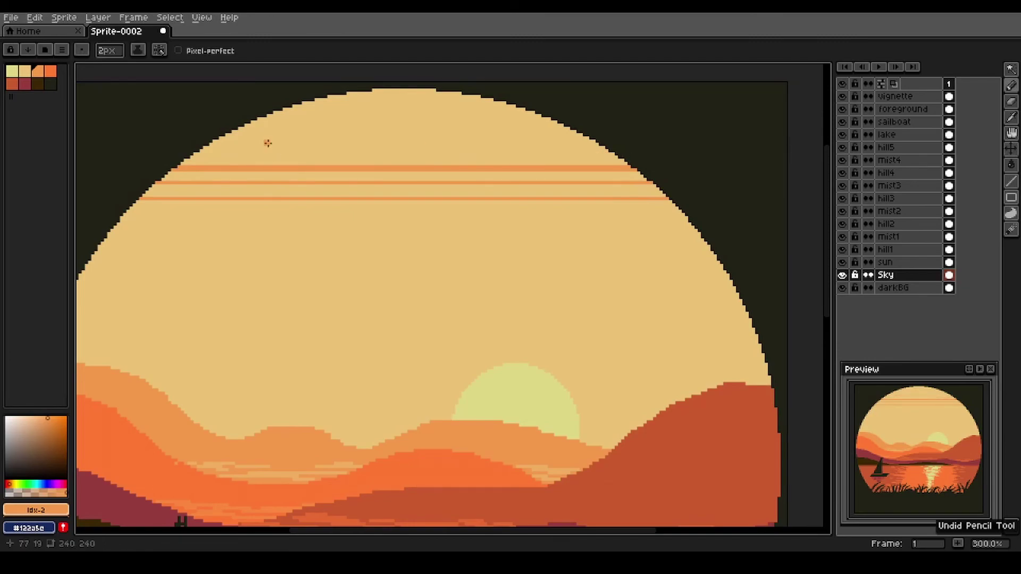
{"action": "key", "text": "plus"}
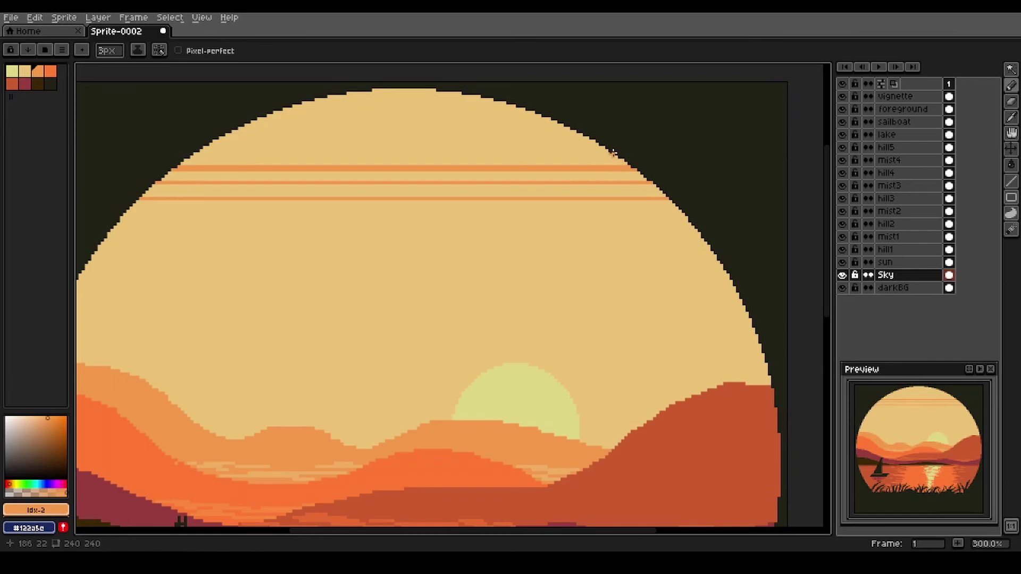
{"action": "left_click_drag", "start_coordinate": [609, 147], "coordinate": [177, 149]}
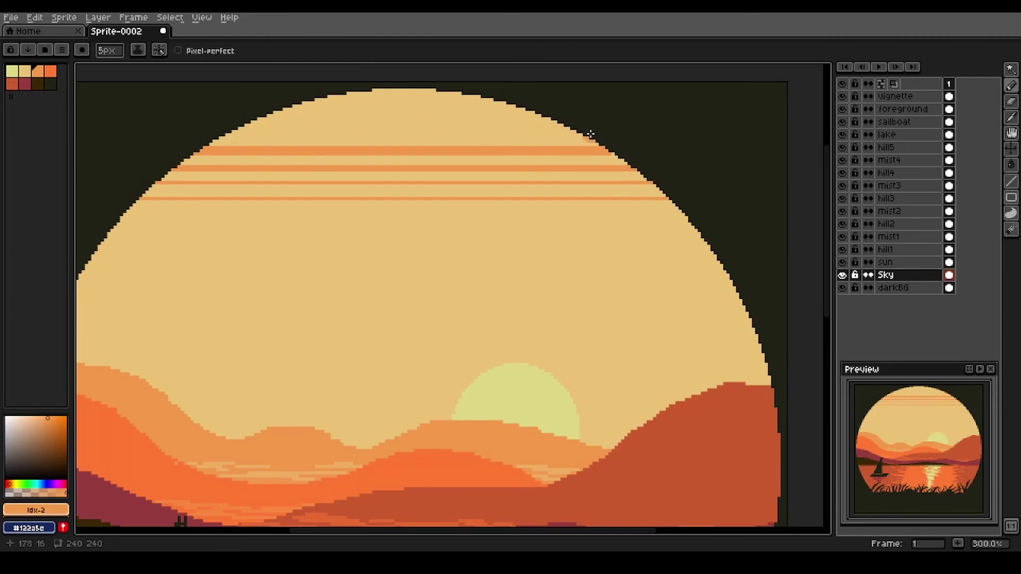
Add 5 px and 6 px bands in Idx-2 above the stripes and cover the remaining top of the sky
{"action": "left_click_drag", "start_coordinate": [587, 132], "coordinate": [190, 131]}
{"action": "key", "text": "plus"}
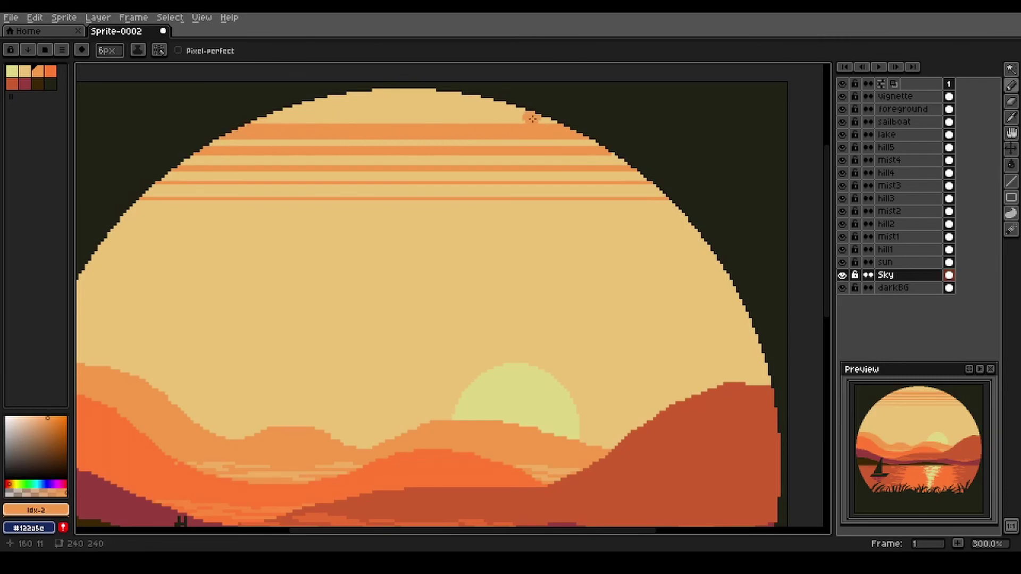
{"action": "mouse_move", "coordinate": [550, 113]}
{"action": "left_mouse_down"}
{"action": "mouse_move", "coordinate": [419, 99]}
{"action": "mouse_move", "coordinate": [234, 110]}
{"action": "left_mouse_up"}
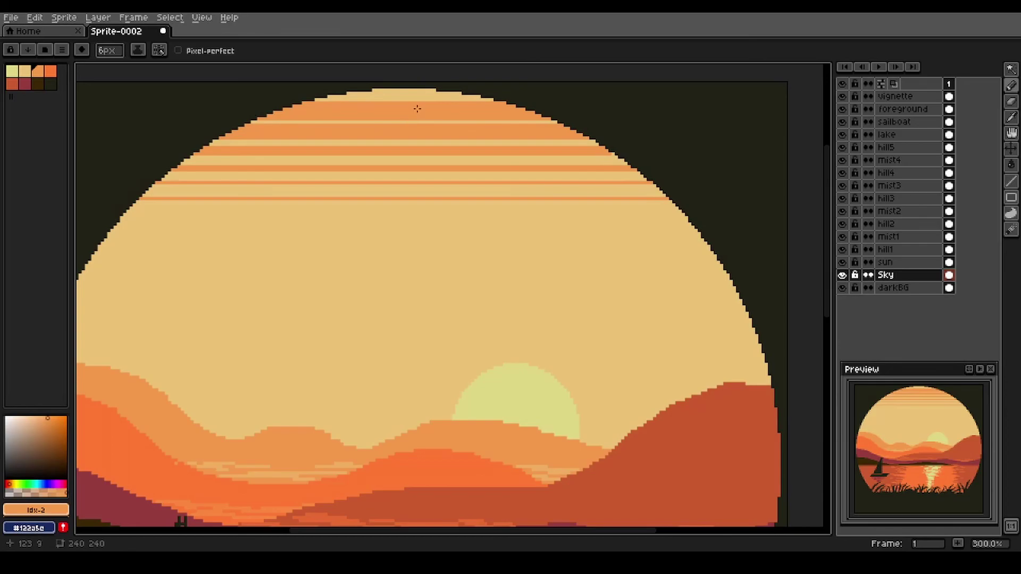
{"action": "left_click_drag", "start_coordinate": [484, 97], "coordinate": [321, 99]}
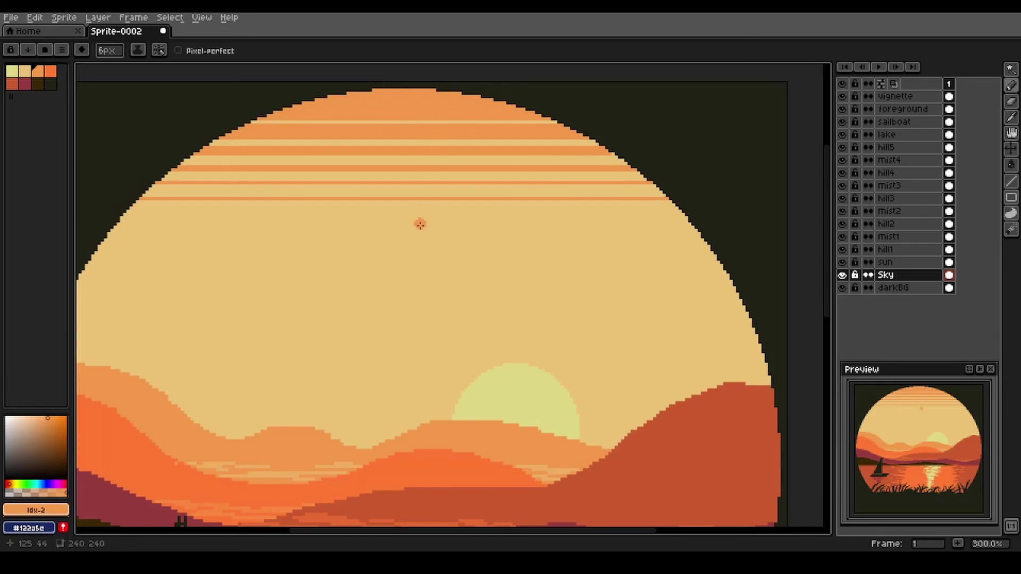
{"action": "scroll", "coordinate": [419, 221], "scroll_direction": "down", "scroll_amount": 2}
{"action": "left_click_drag", "start_coordinate": [397, 303], "coordinate": [454, 286]}
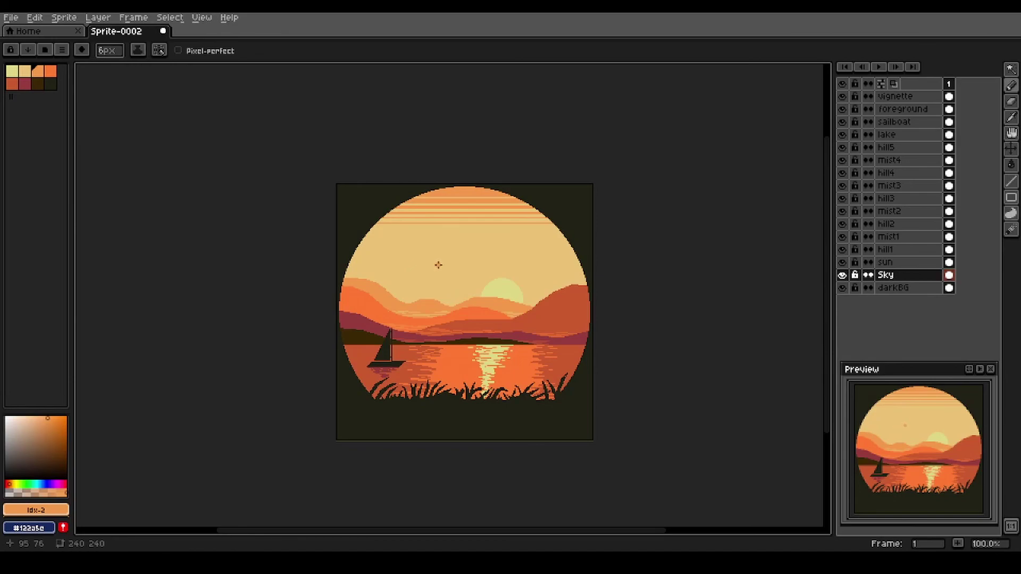
{"action": "scroll", "coordinate": [451, 302], "scroll_direction": "up", "scroll_amount": 1}
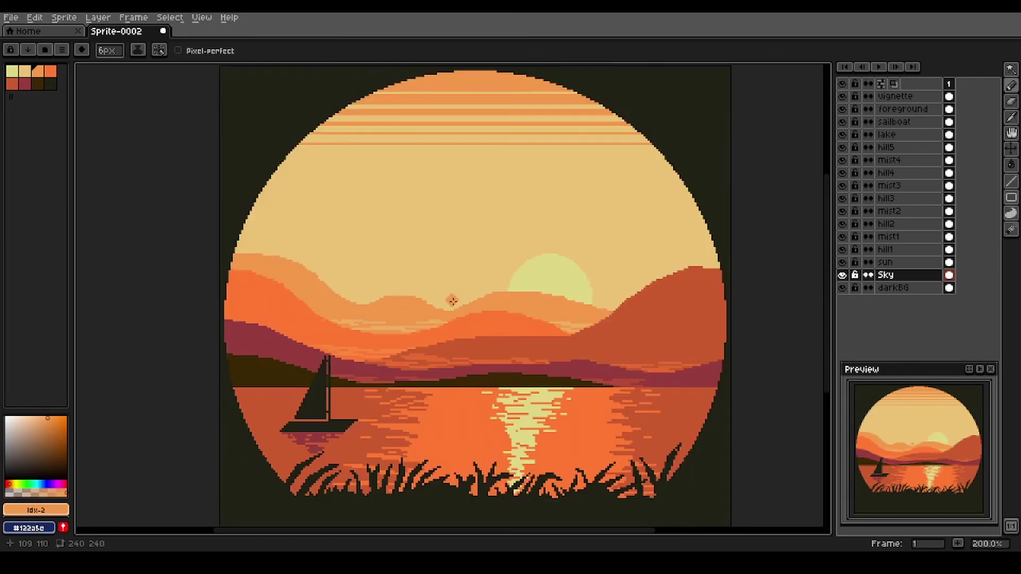